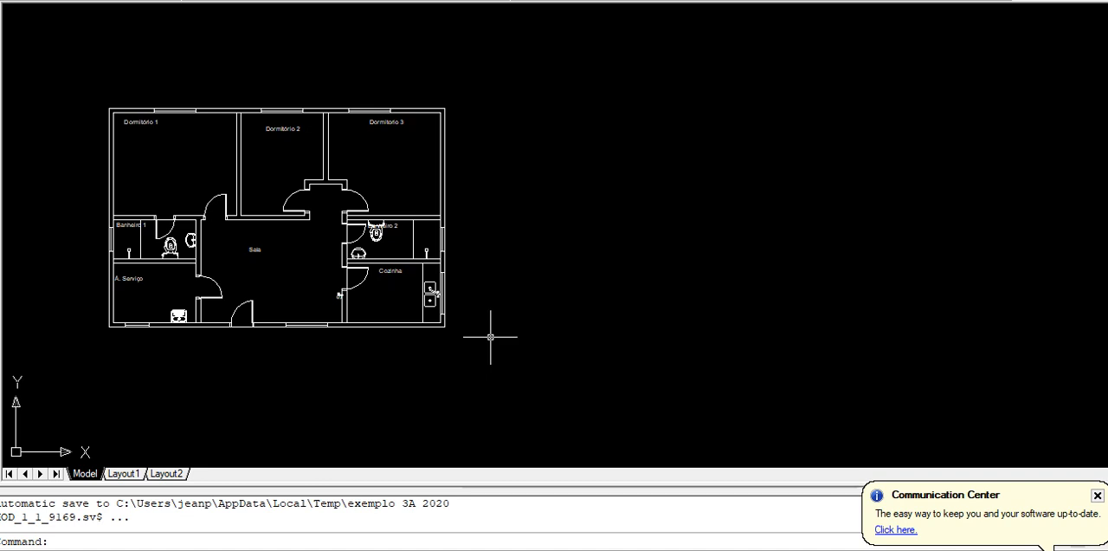
Insert the electrical symbols legend block beside the floor plan, to the right of the kitchen's outer wall
text(i)
key(Return)
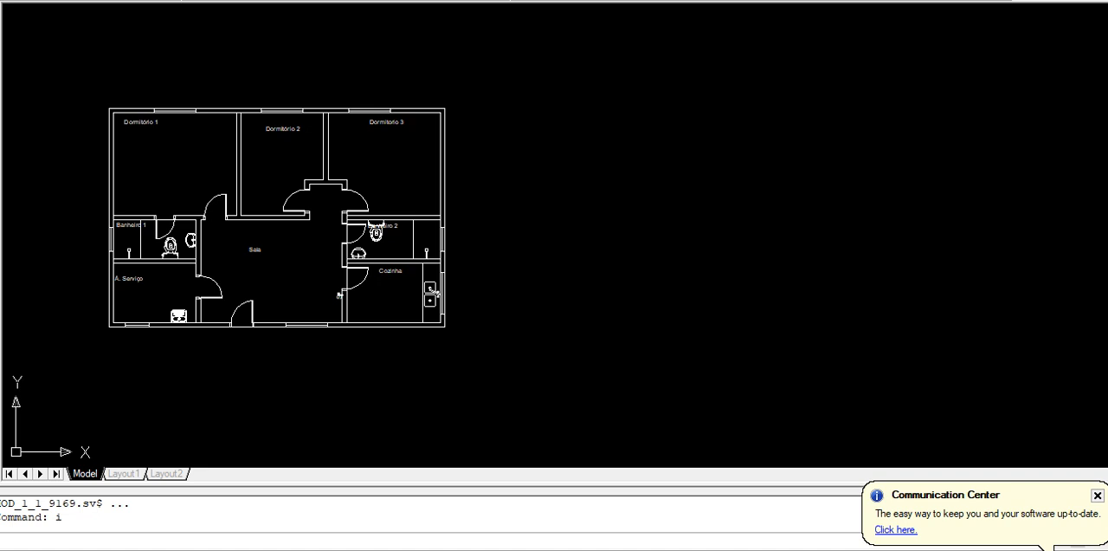
key(Return)
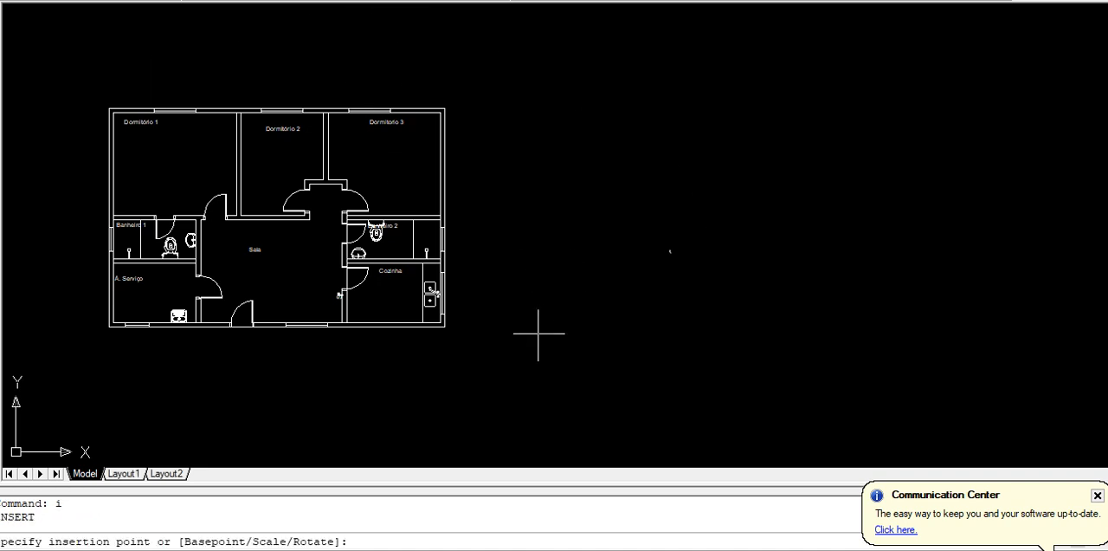
click(520, 328)
Explode the inserted electrical symbols block into separate objects
click(560, 353)
click(512, 286)
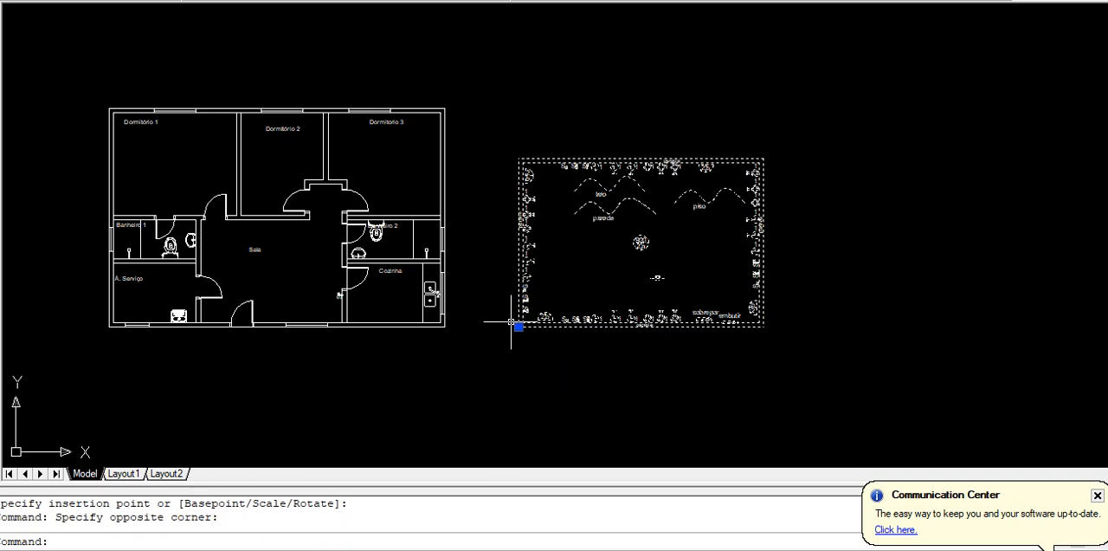
text(x)
key(Return)
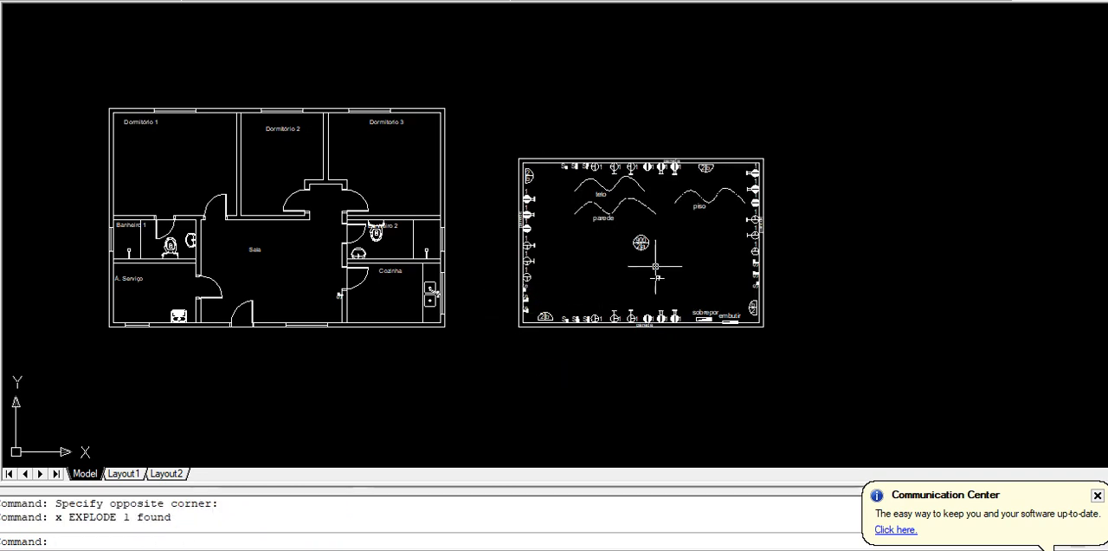
Examine the legend's ceiling light, switch, outlet, distribution panel, conduit line and conductor symbols
middle_drag(632, 265, 374, 285)
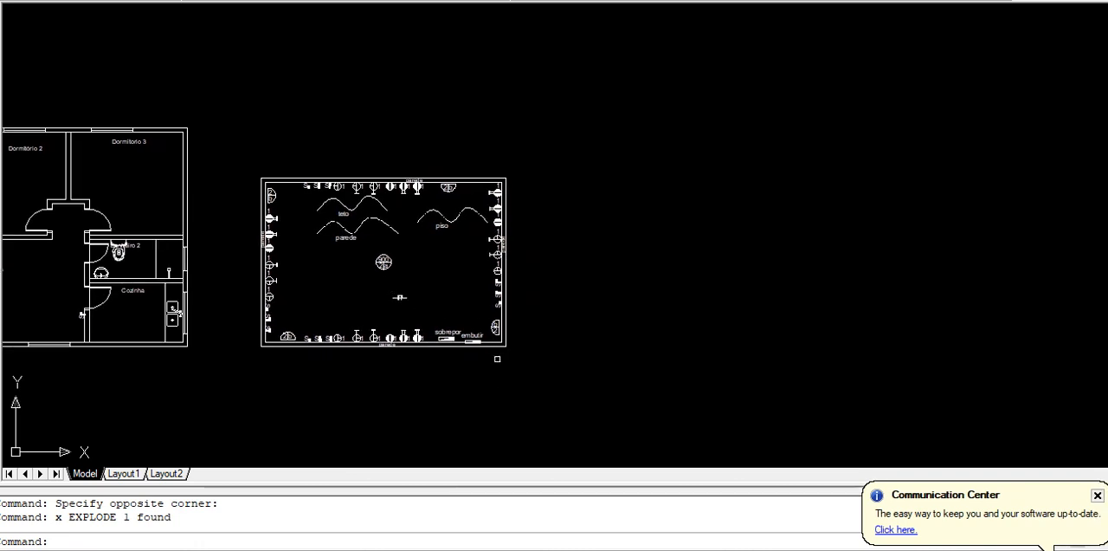
scroll(485, 380, up, 2)
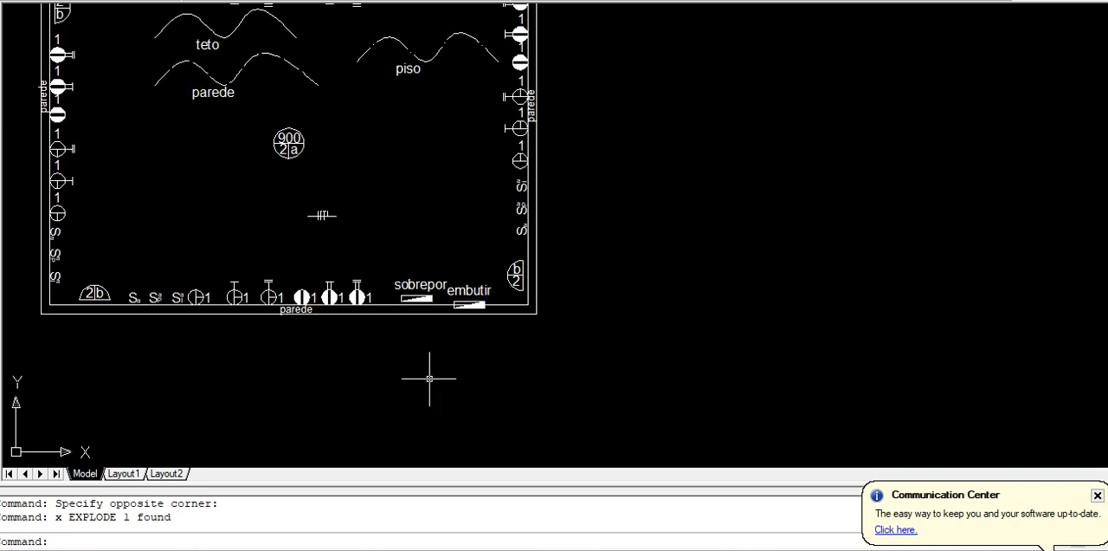
middle_drag(425, 371, 474, 439)
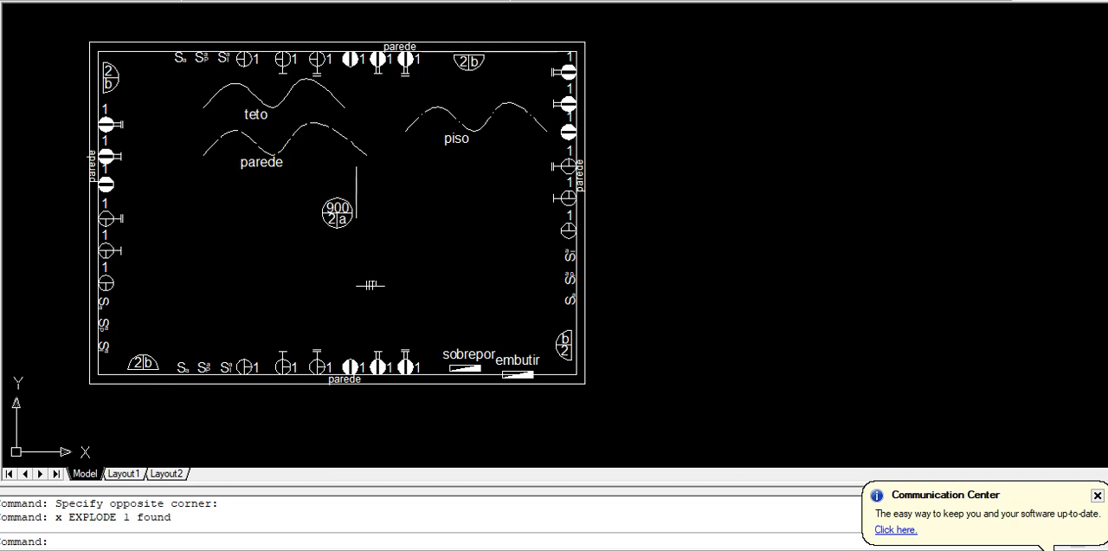
scroll(368, 216, up, 5)
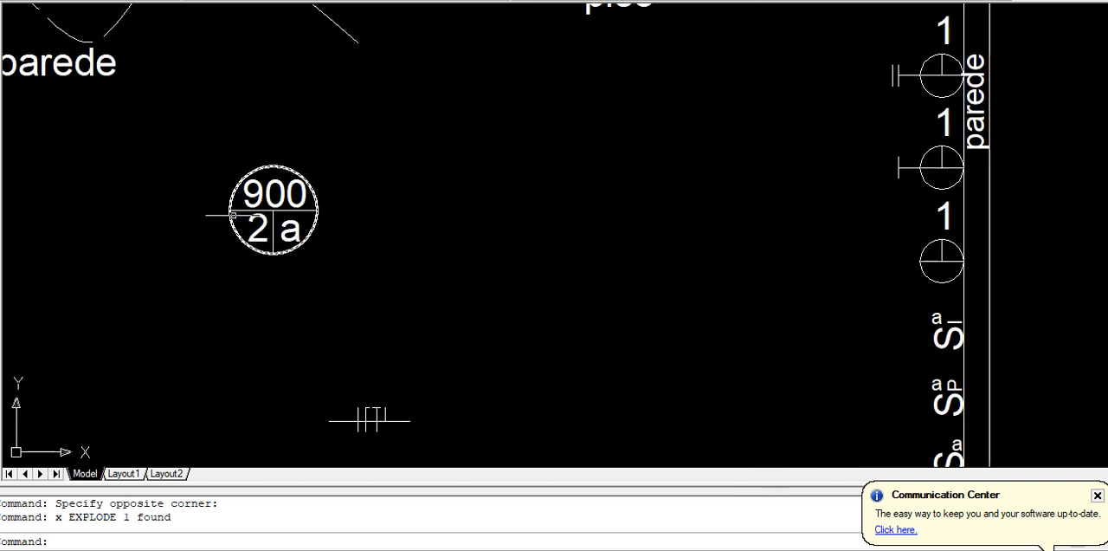
scroll(233, 215, up, 2)
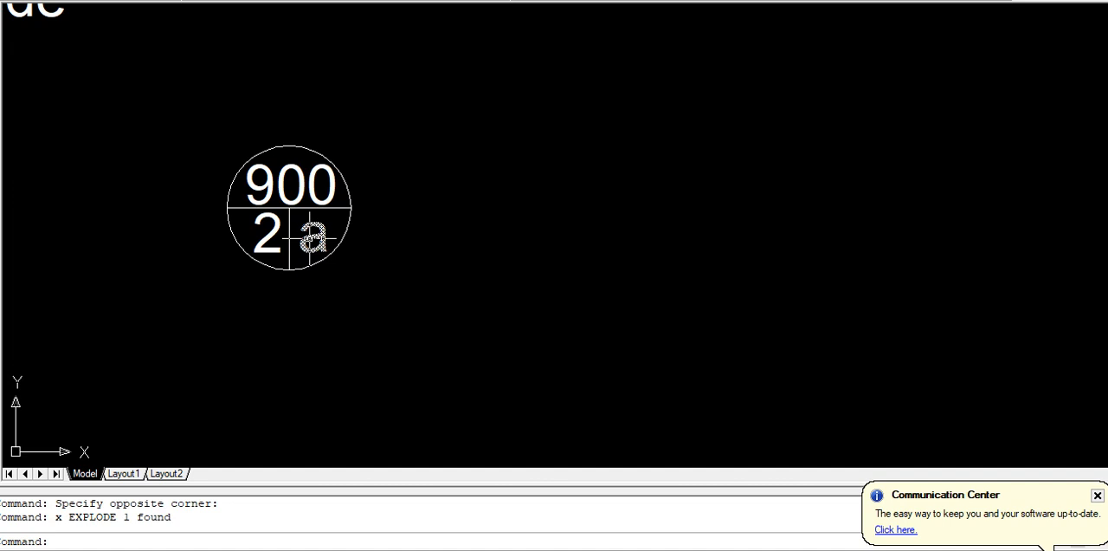
scroll(310, 236, down, 6)
scroll(125, 336, up, 5)
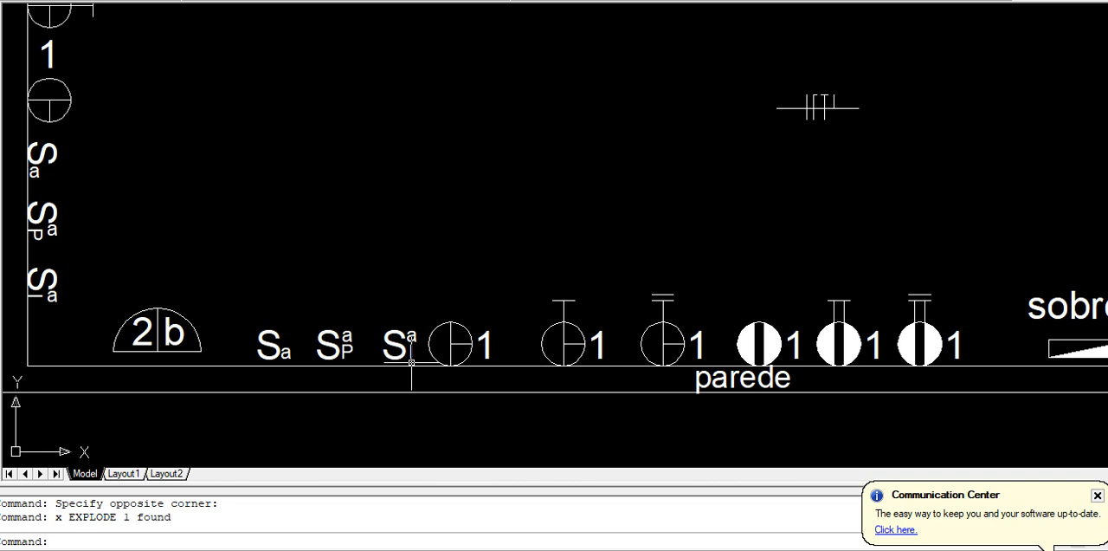
middle_drag(451, 339, 145, 322)
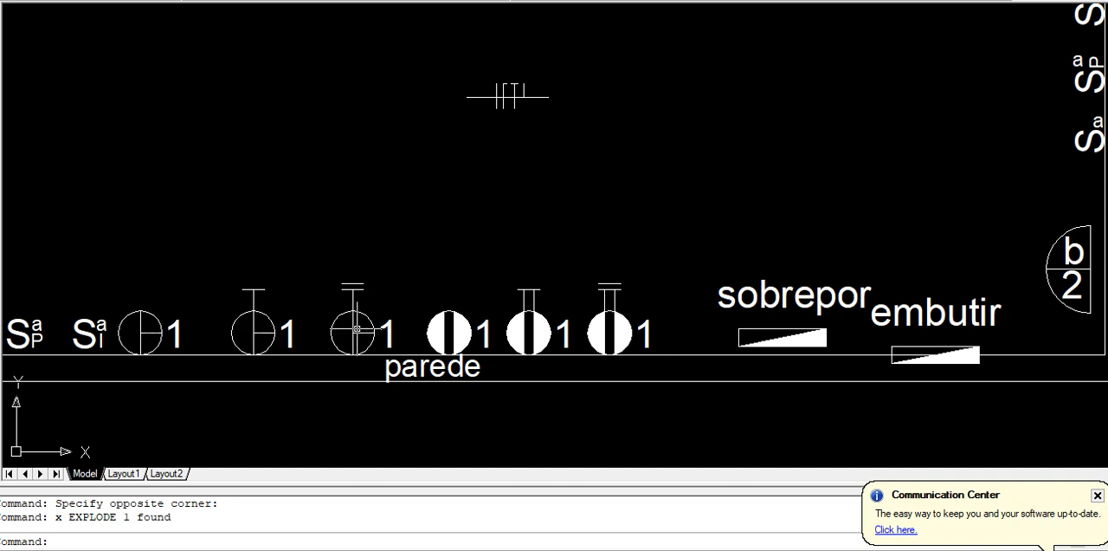
middle_drag(422, 320, 294, 320)
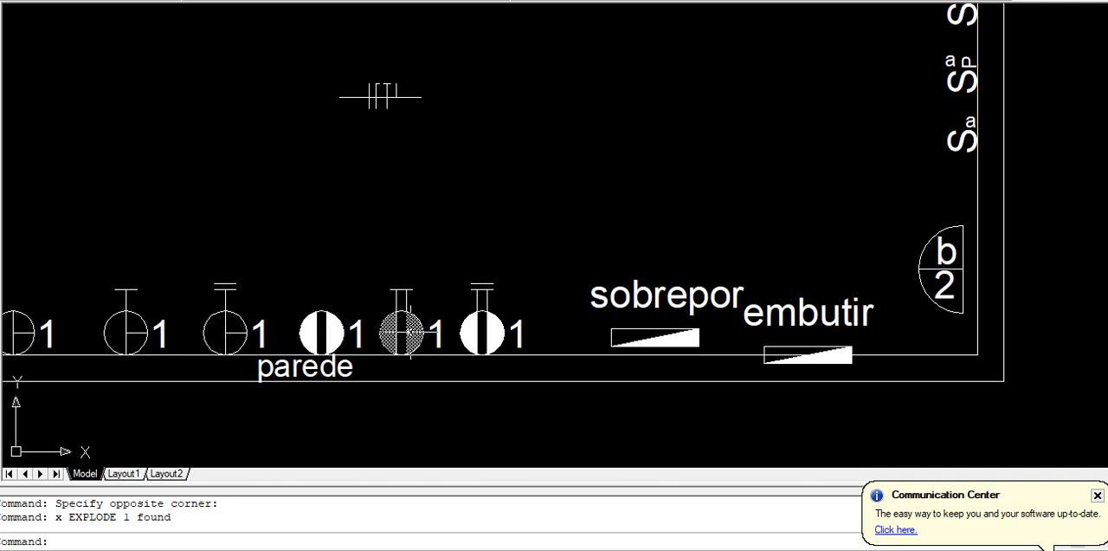
middle_drag(485, 331, 377, 330)
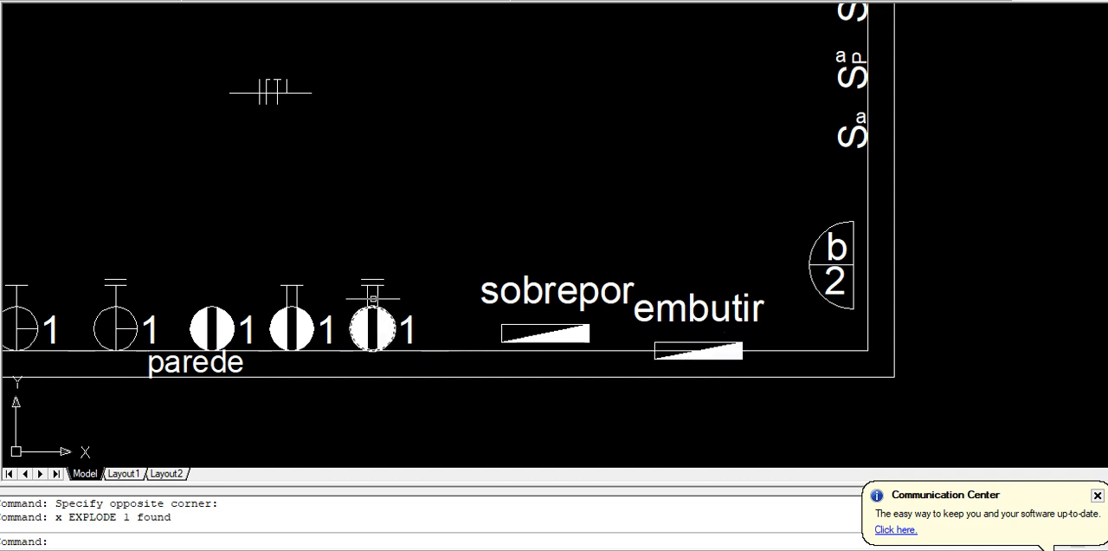
scroll(366, 287, down, 1)
scroll(329, 224, down, 1)
middle_drag(329, 223, 420, 393)
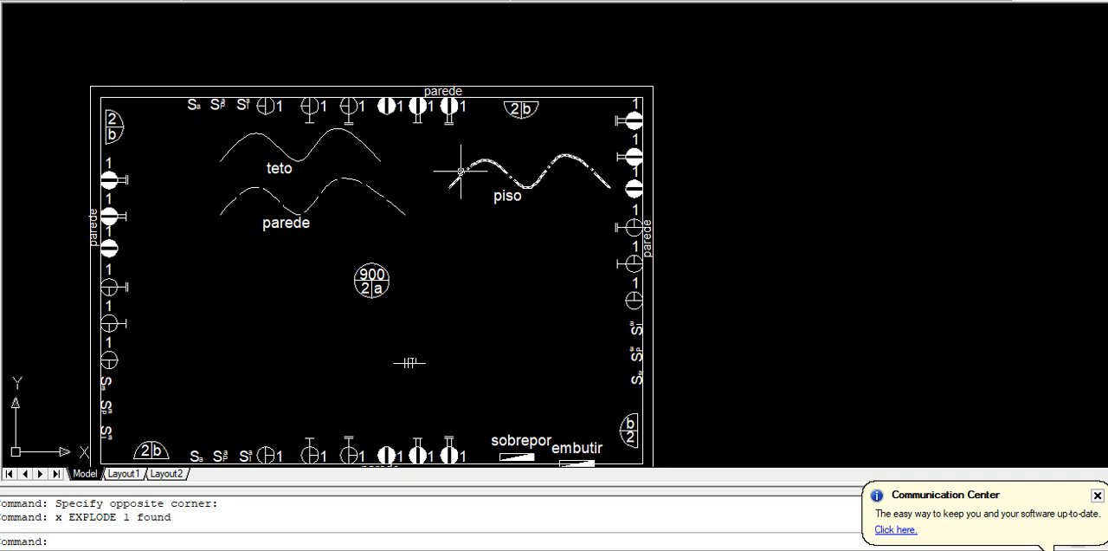
scroll(404, 372, up, 6)
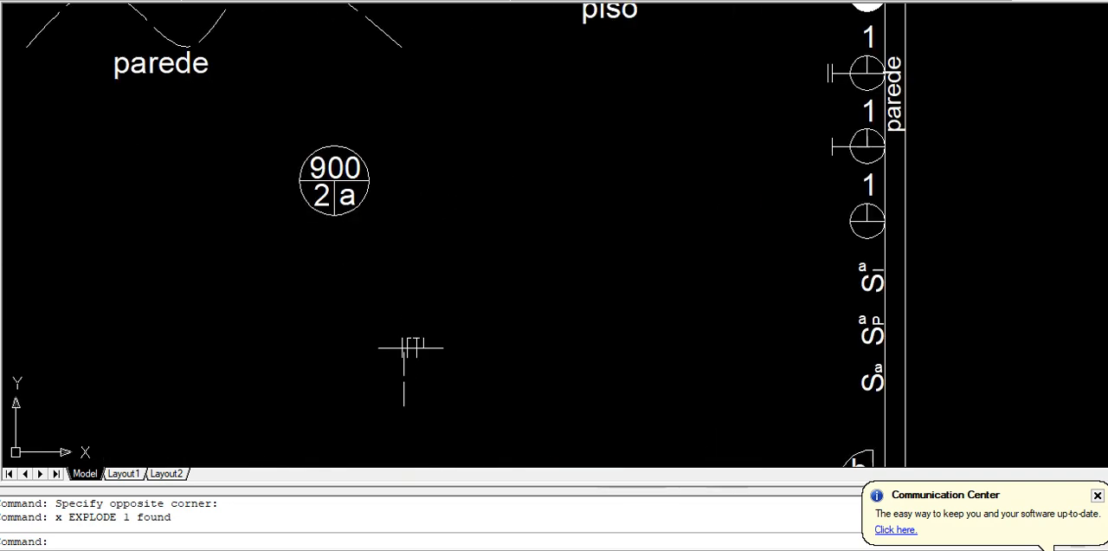
scroll(383, 360, up, 3)
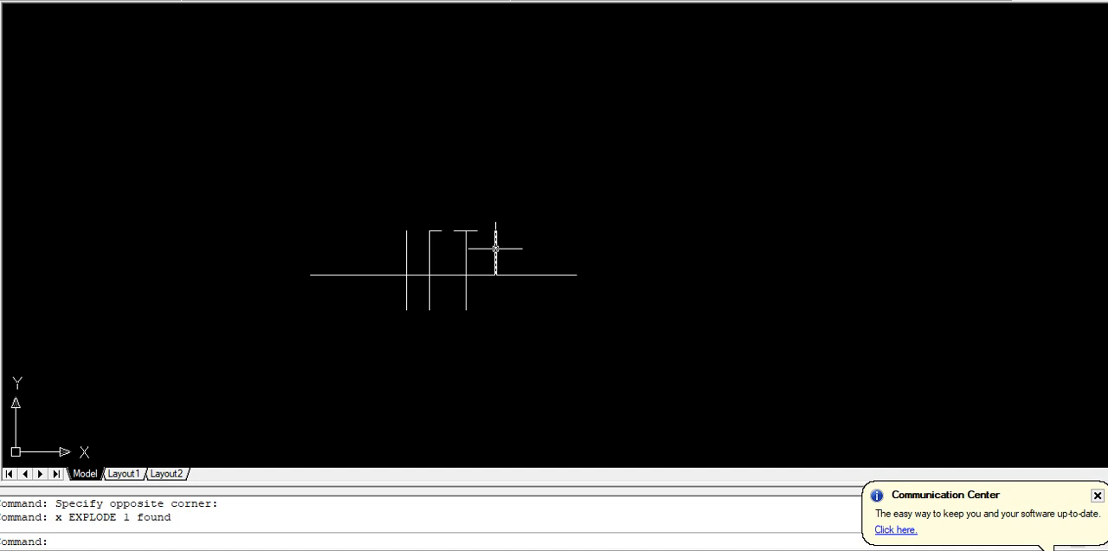
scroll(470, 234, down, 10)
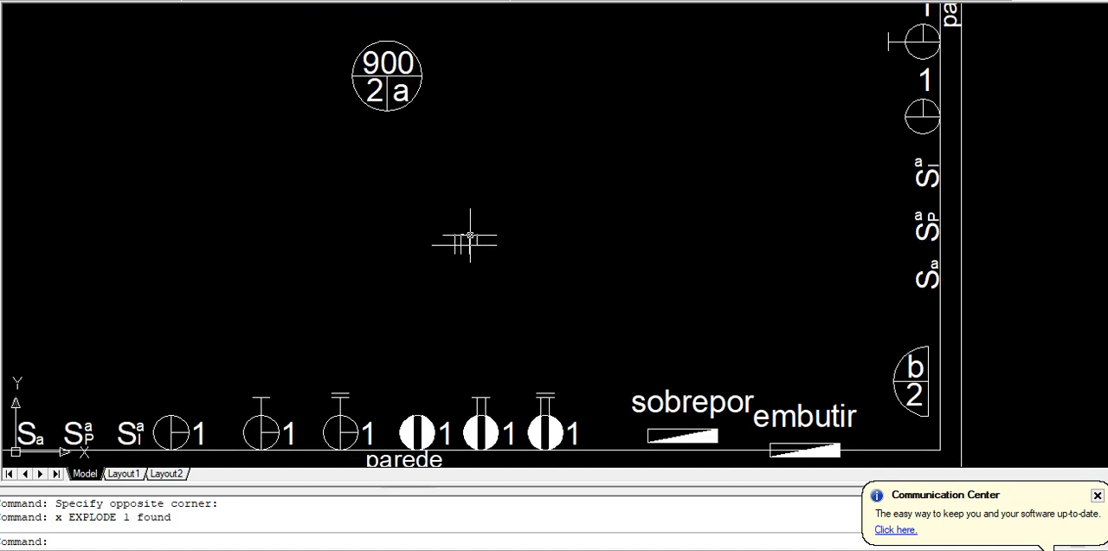
Move the diagonal construction lines 20 units horizontally to the right so they lie across the floor plan's rooms
middle_drag(359, 208, 670, 229)
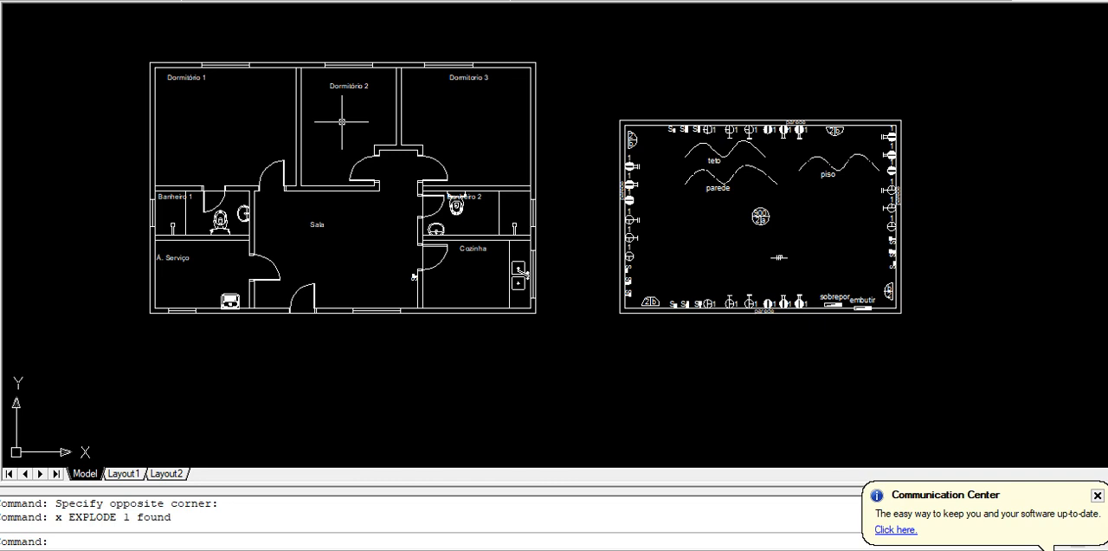
scroll(325, 188, down, 3)
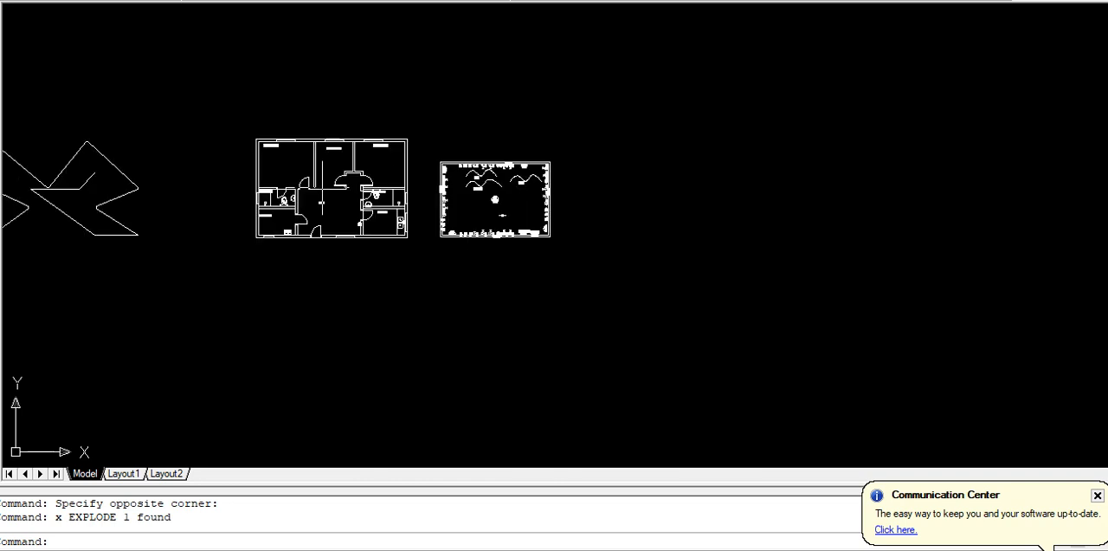
text(m)
key(Return)
click(173, 176)
click(49, 236)
key(Return)
click(107, 306)
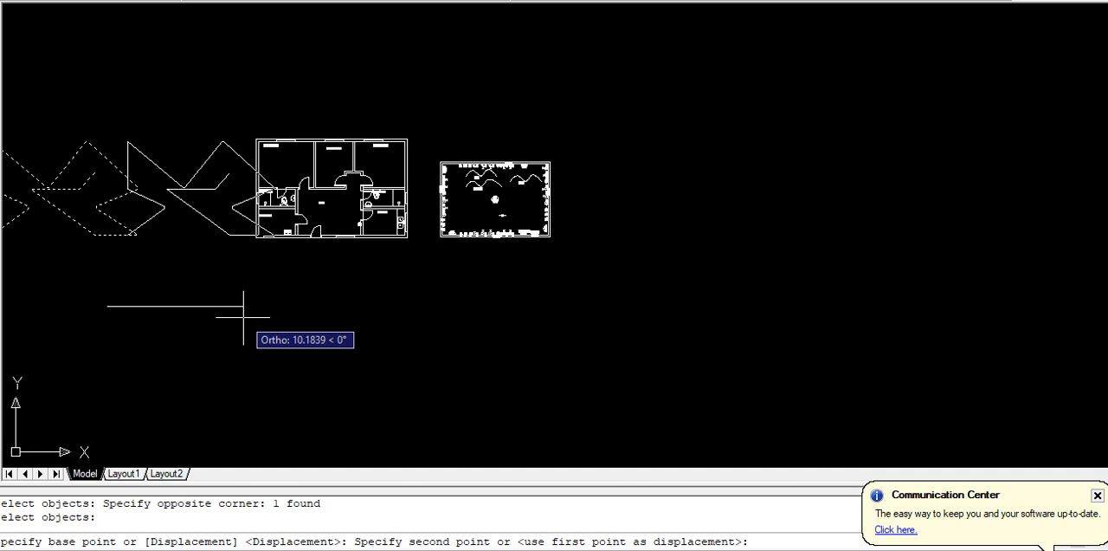
text(20)
key(Return)
Copy the 900/2/a ceiling light symbol from the legend by its center to the midpoint of Dormitório 1's diagonal
scroll(508, 173, up, 4)
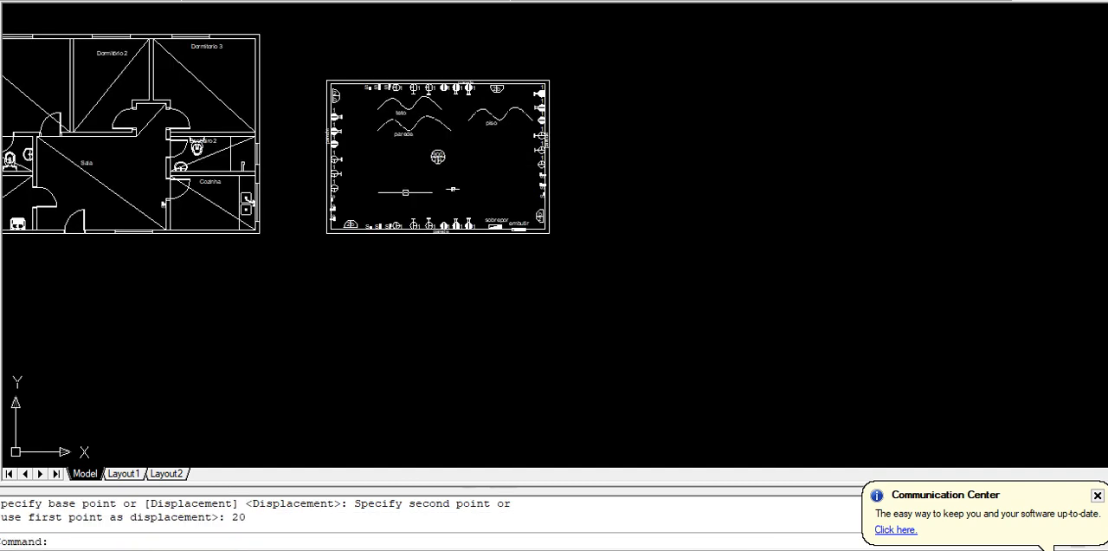
scroll(508, 173, up, 3)
text(co)
key(Return)
click(399, 69)
click(272, 180)
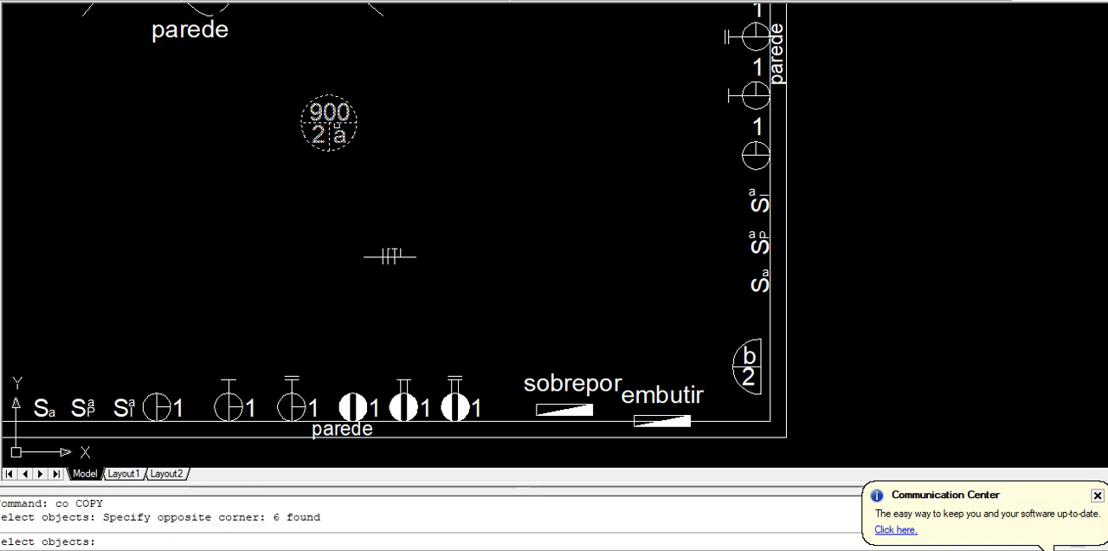
scroll(327, 121, up, 3)
key(Return)
click(317, 119)
scroll(262, 150, down, 4)
middle_drag(262, 150, 898, 262)
scroll(471, 247, down, 7)
scroll(328, 226, up, 6)
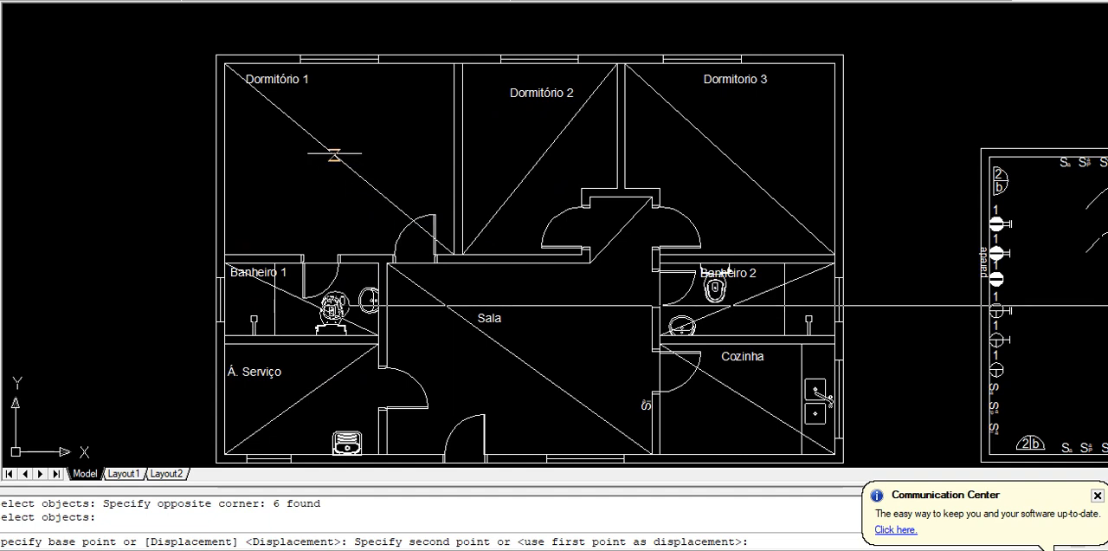
click(338, 159)
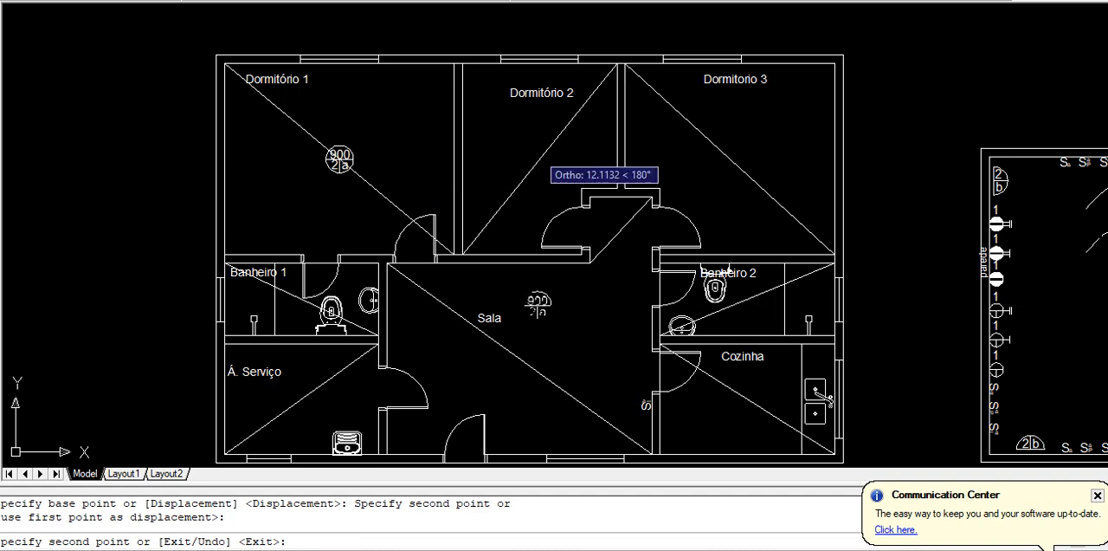
Place another ceiling light copy at the midpoint of Dormitório 2's diagonal with a midpoint snap override, and end the copying
shift+right_click(547, 159)
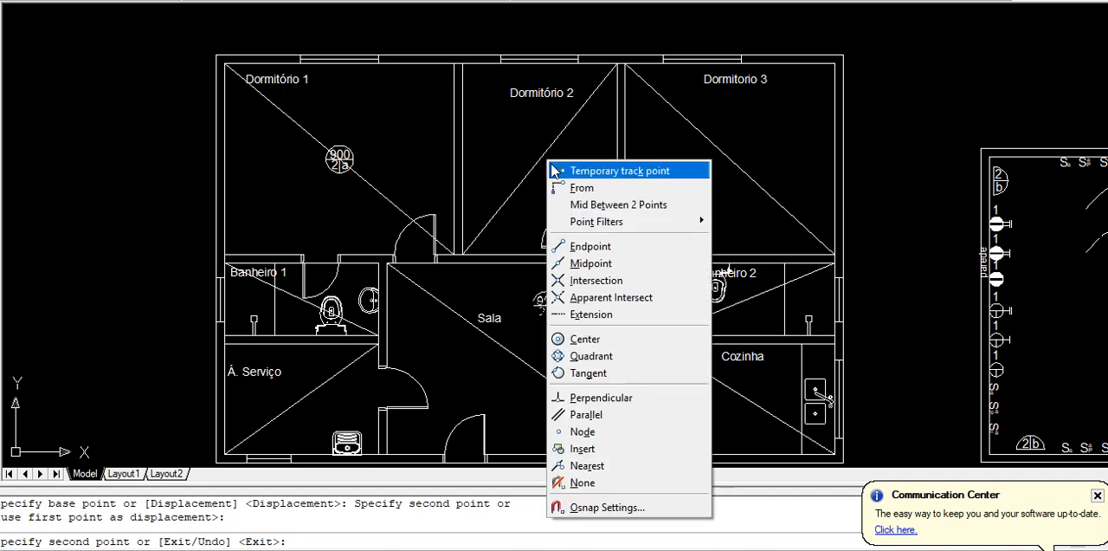
click(575, 258)
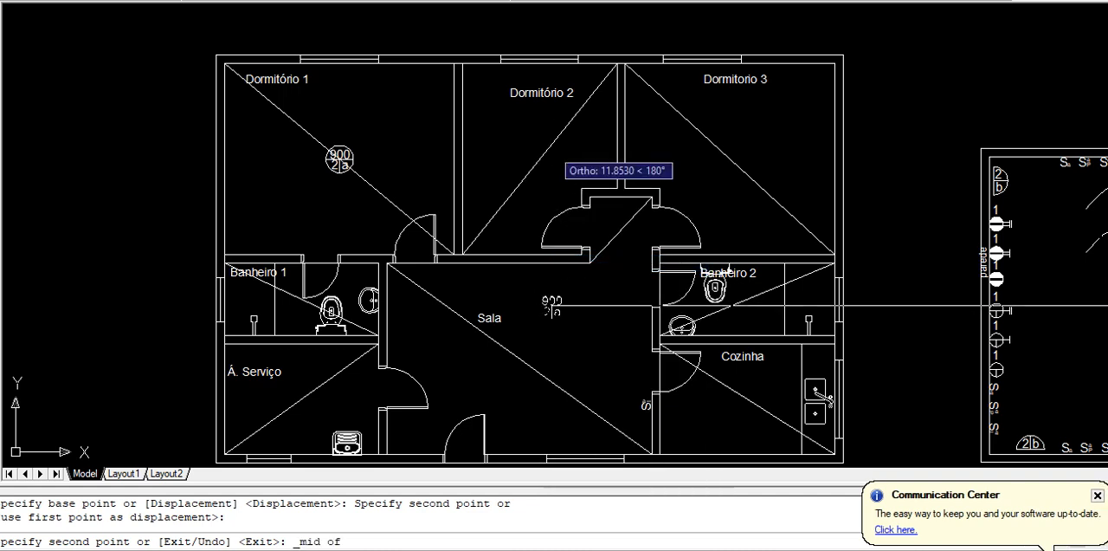
click(544, 153)
scroll(544, 153, down, 4)
middle_drag(542, 156, 528, 363)
key(Escape)
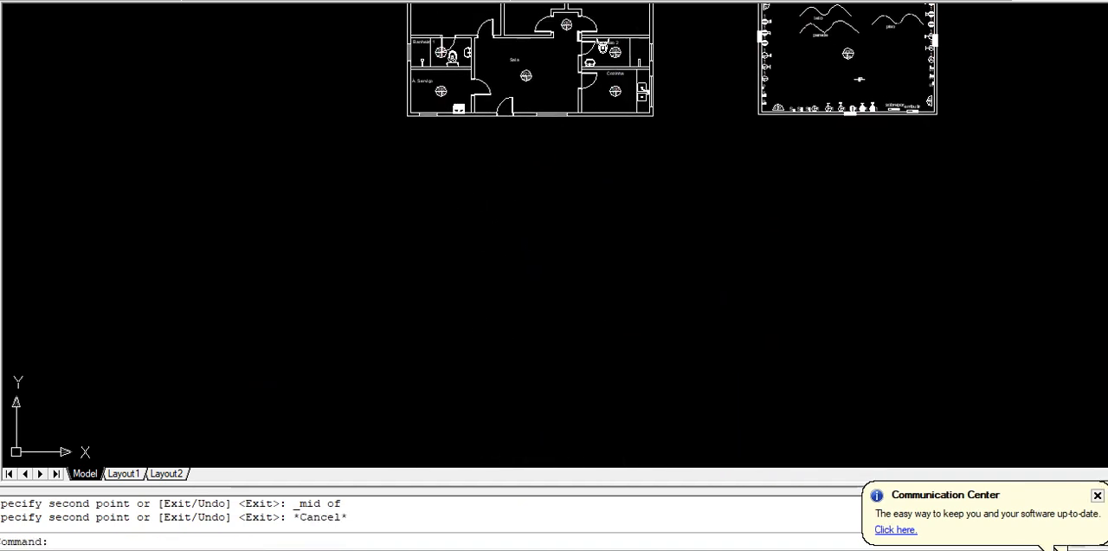
Compare Dormitório 1's ceiling light label with the d1 lighting power on the Levantamento sheet in Excel, and return to the drawing
middle_drag(495, 193, 440, 359)
scroll(463, 225, up, 3)
scroll(444, 208, up, 2)
middle_drag(441, 199, 458, 309)
scroll(305, 150, up, 2)
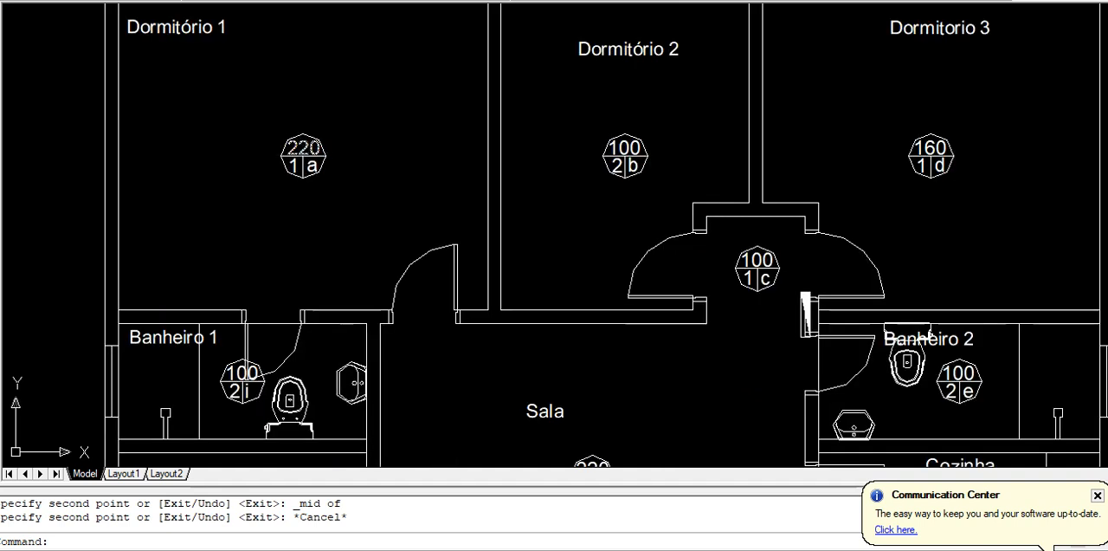
scroll(304, 150, up, 2)
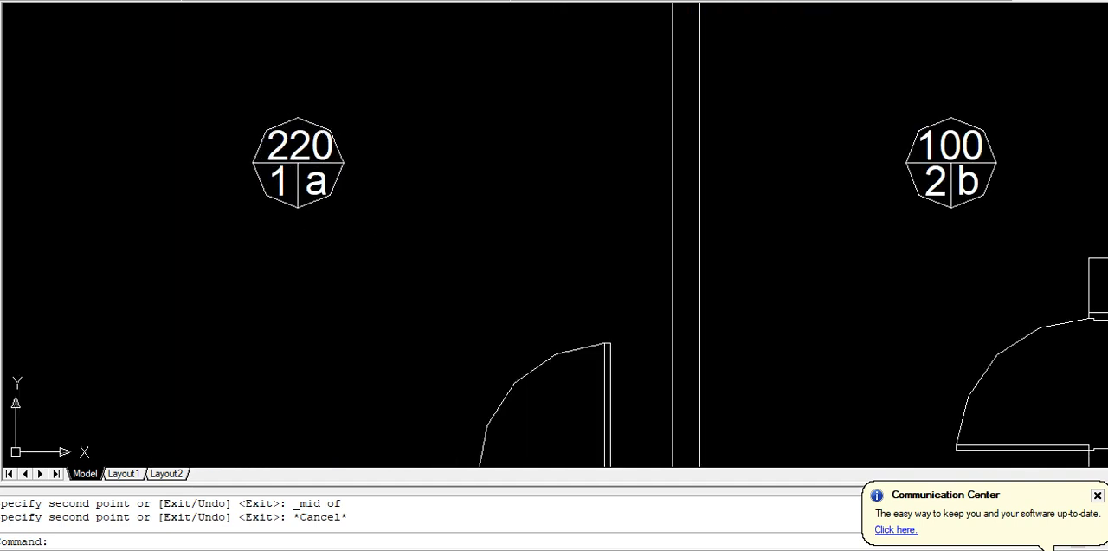
key(alt+Tab)
click(222, 539)
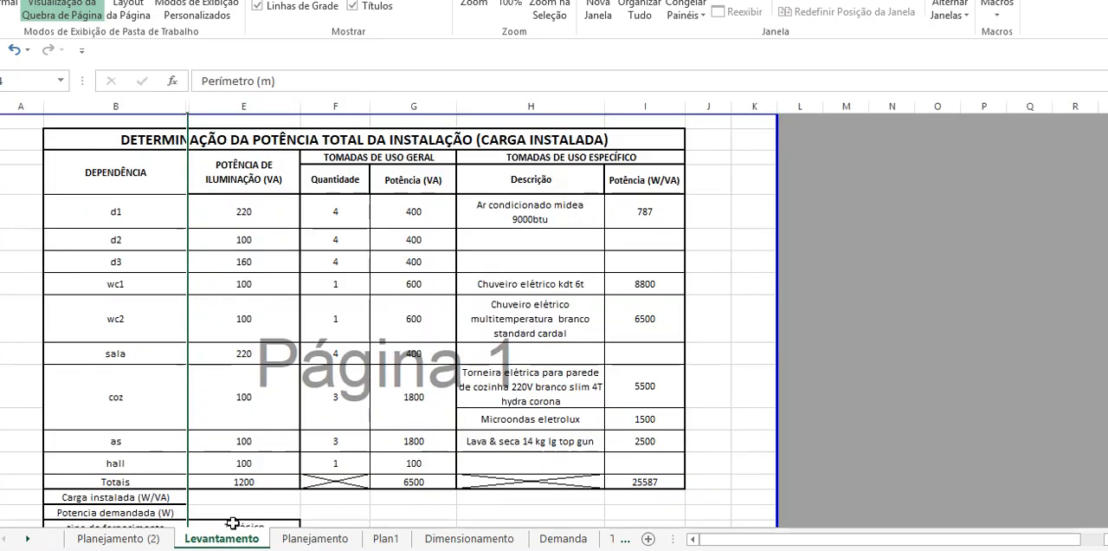
click(132, 214)
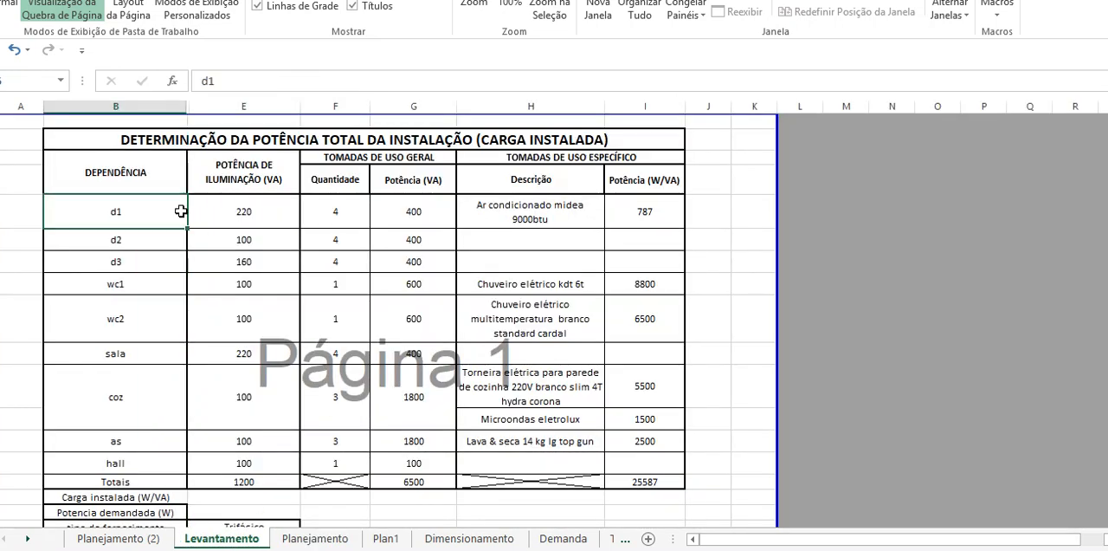
click(240, 208)
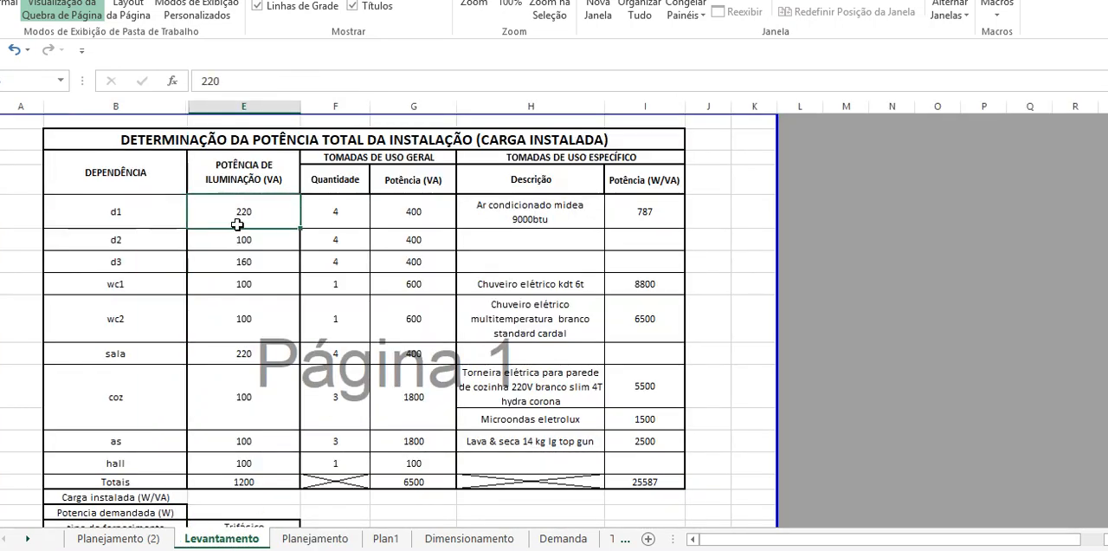
key(alt+Tab)
Compare Dormitório 2's ceiling light label with the d2 lighting power in the Excel table, and return to the drawing
scroll(366, 136, down, 4)
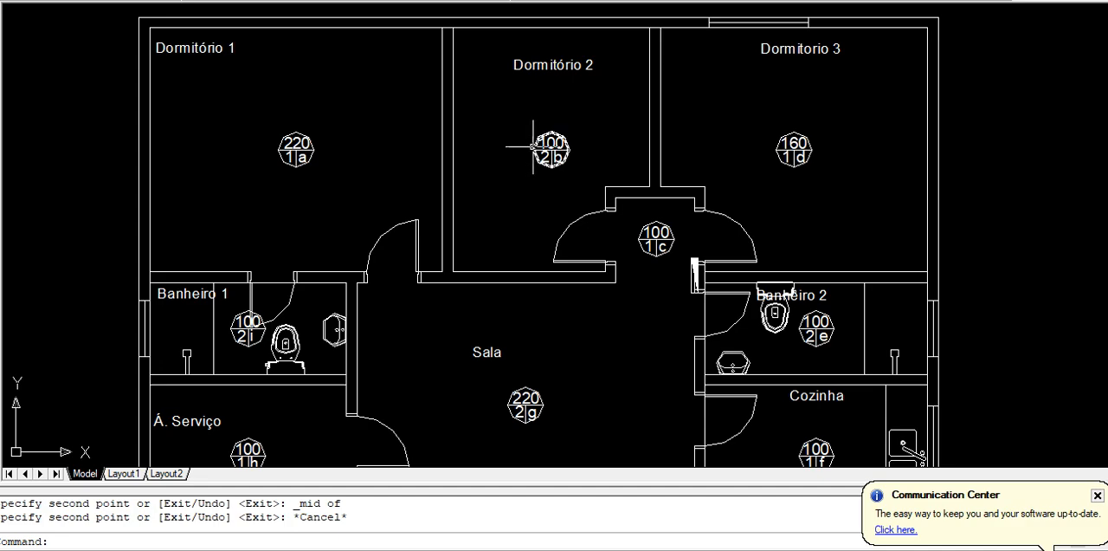
key(alt+Tab)
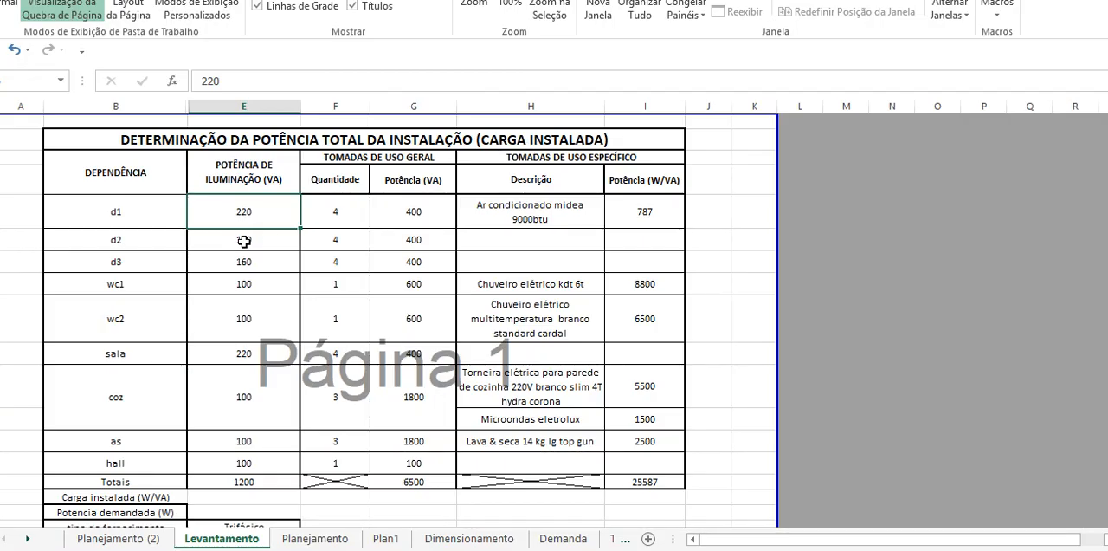
key(alt+Tab)
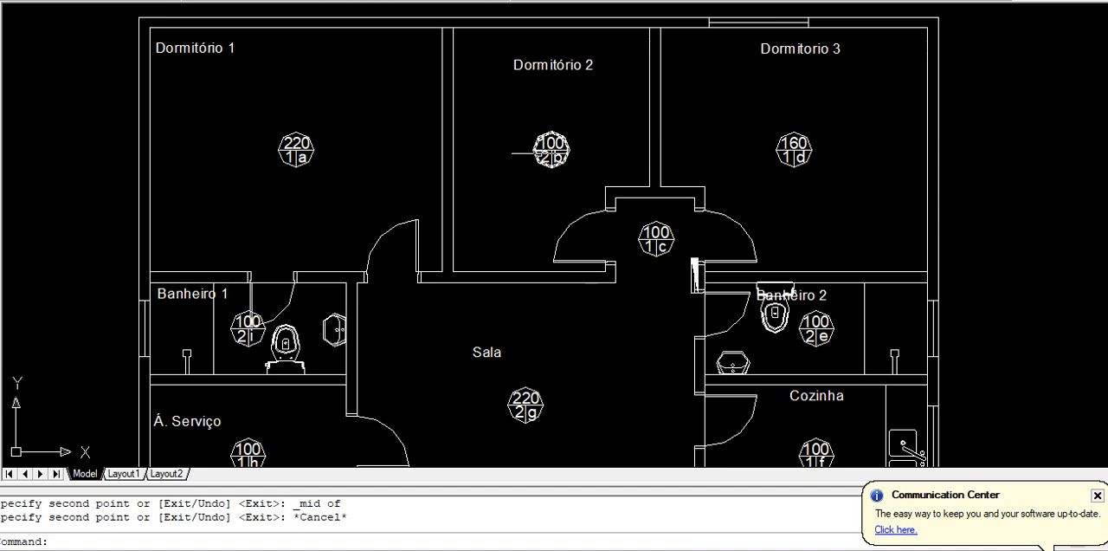
Review the rooms' lighting powers on the Levantamento sheet in Excel, and return to the floor plan drawing
key(alt+Tab)
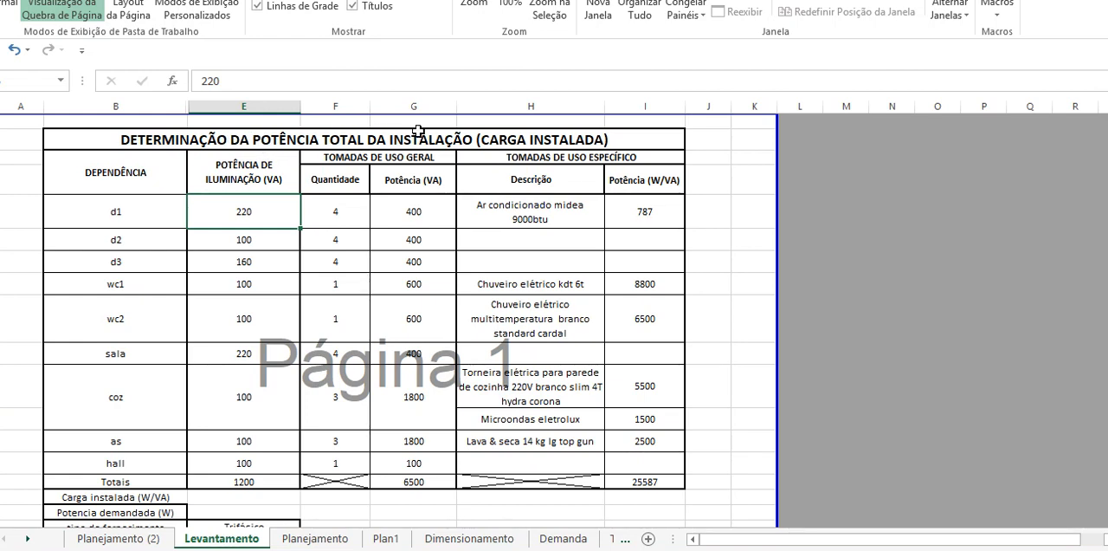
key(alt+Tab)
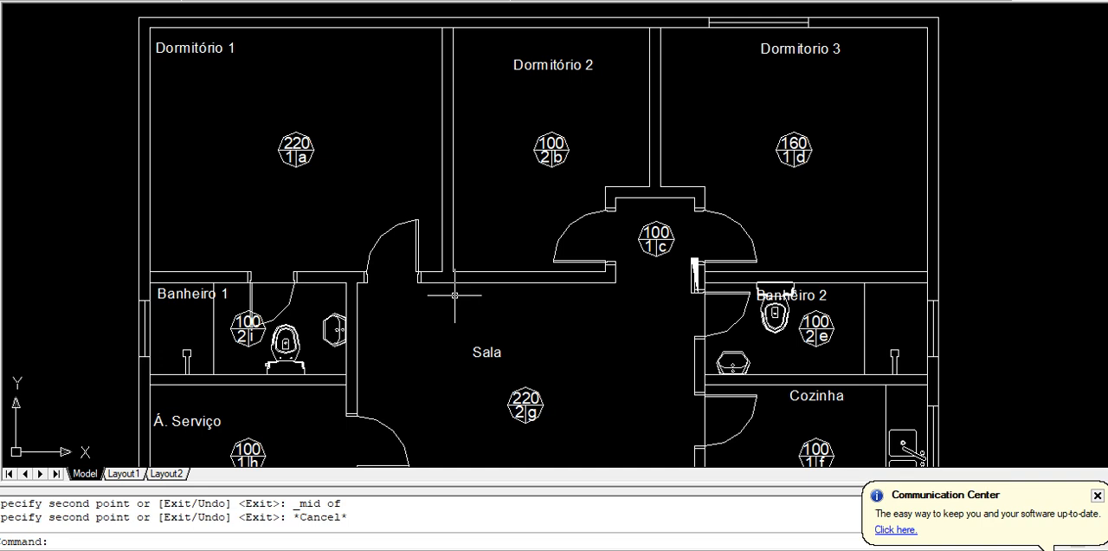
Start copying the Sa switch symbol from the legend's right-hand wall, with the base point where the symbol meets the wall
scroll(455, 290, down, 2)
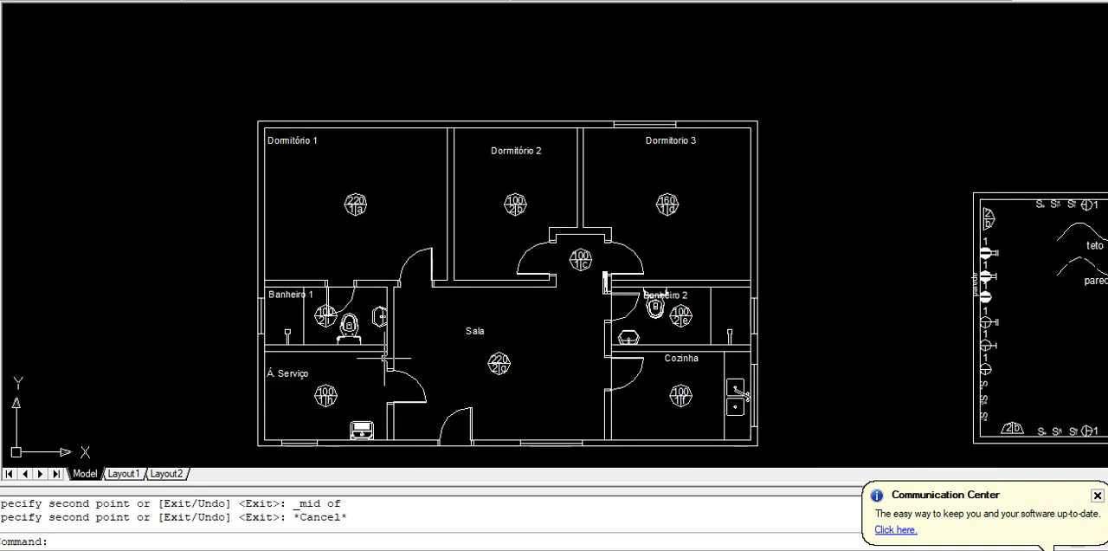
text(co)
key(Return)
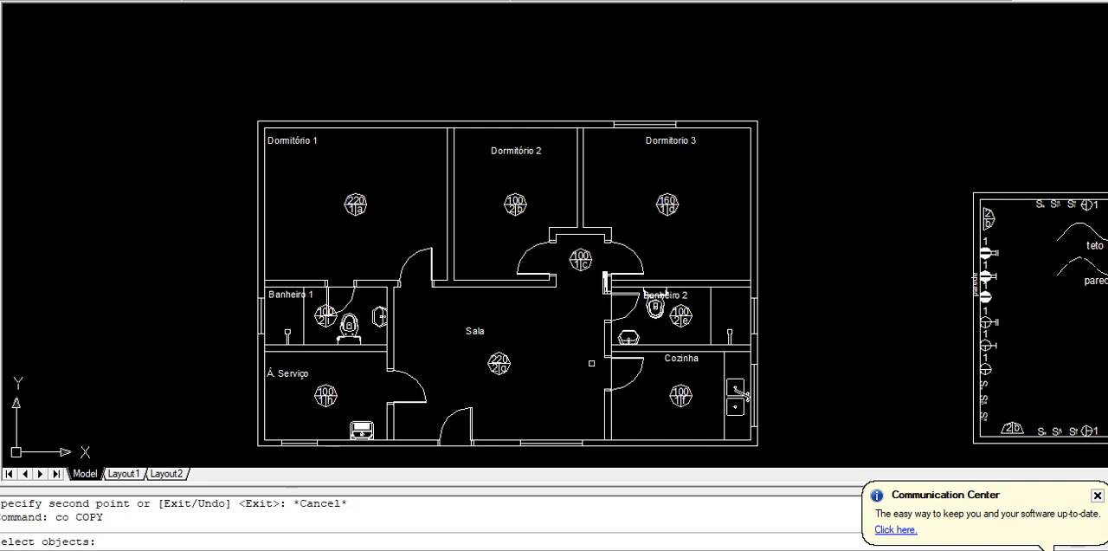
middle_drag(582, 383, 165, 281)
middle_drag(963, 245, 730, 261)
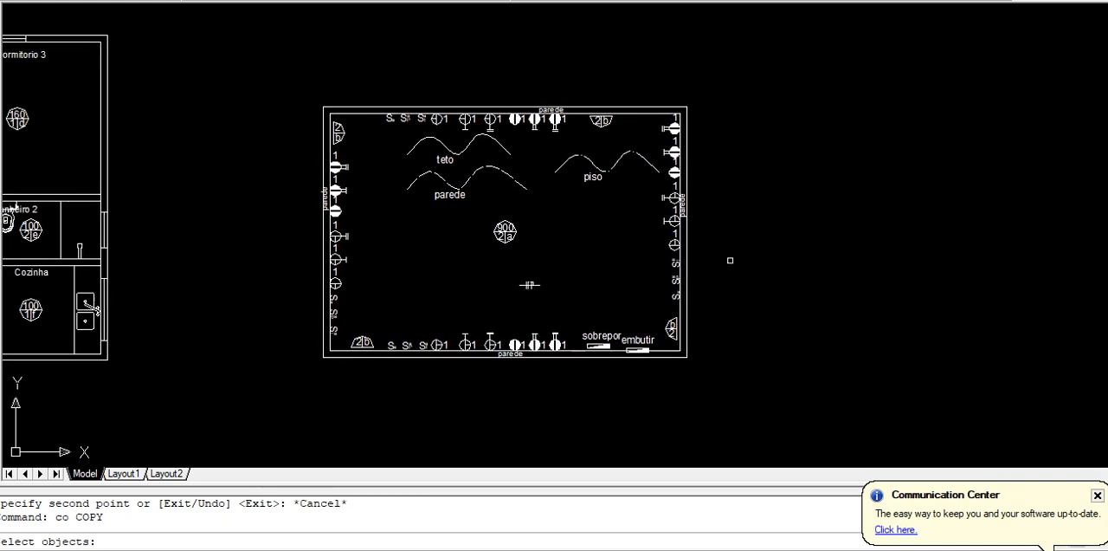
scroll(693, 289, up, 8)
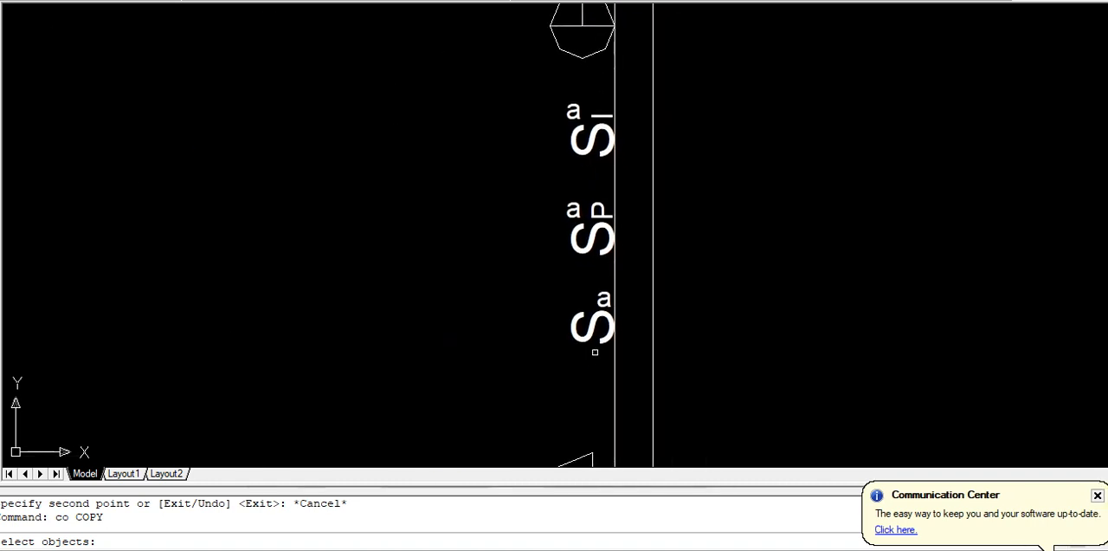
click(599, 366)
click(561, 282)
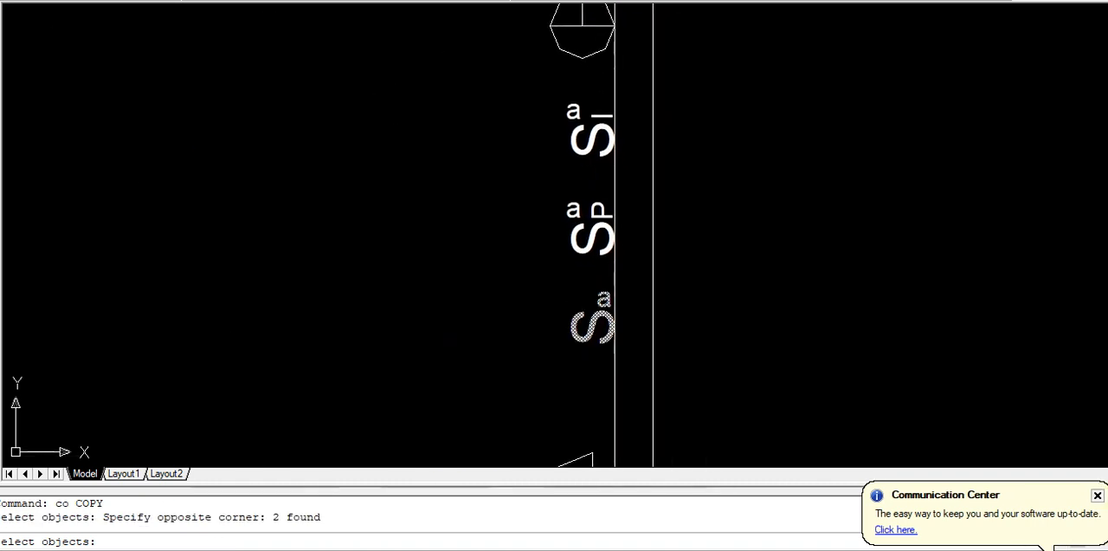
key(Return)
click(614, 319)
Place the switch copy with Ortho off against the Á. Serviço side of the wall, just above the door to the Sala, and end copying
scroll(615, 319, down, 9)
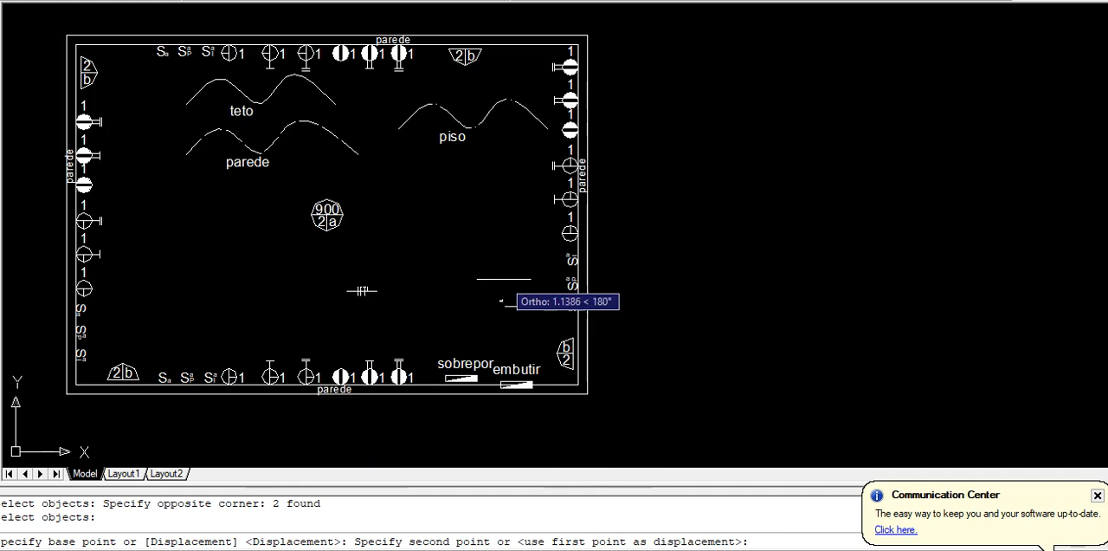
middle_drag(226, 288, 519, 329)
scroll(507, 348, up, 5)
scroll(408, 309, up, 3)
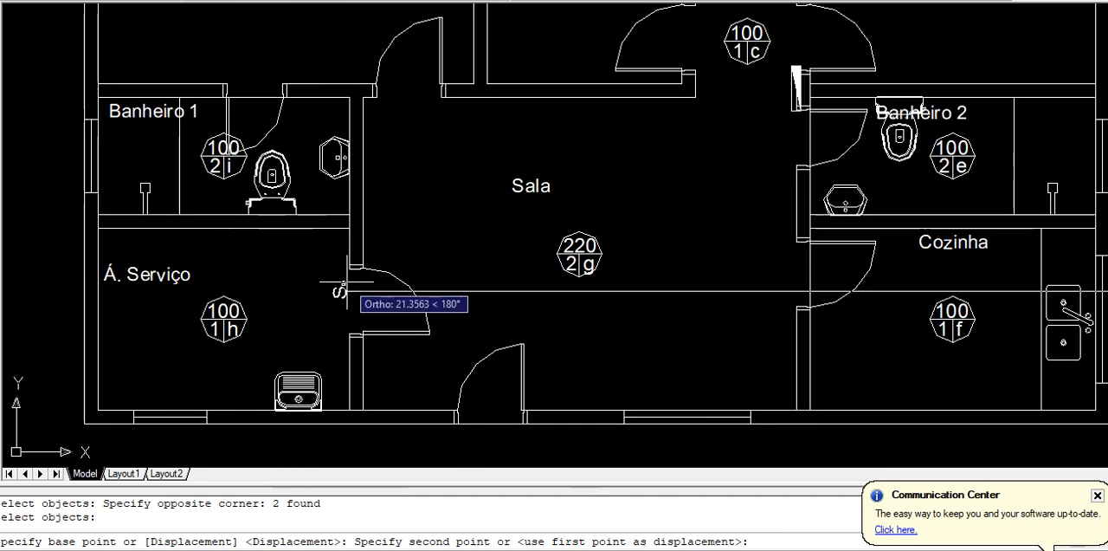
scroll(347, 282, up, 2)
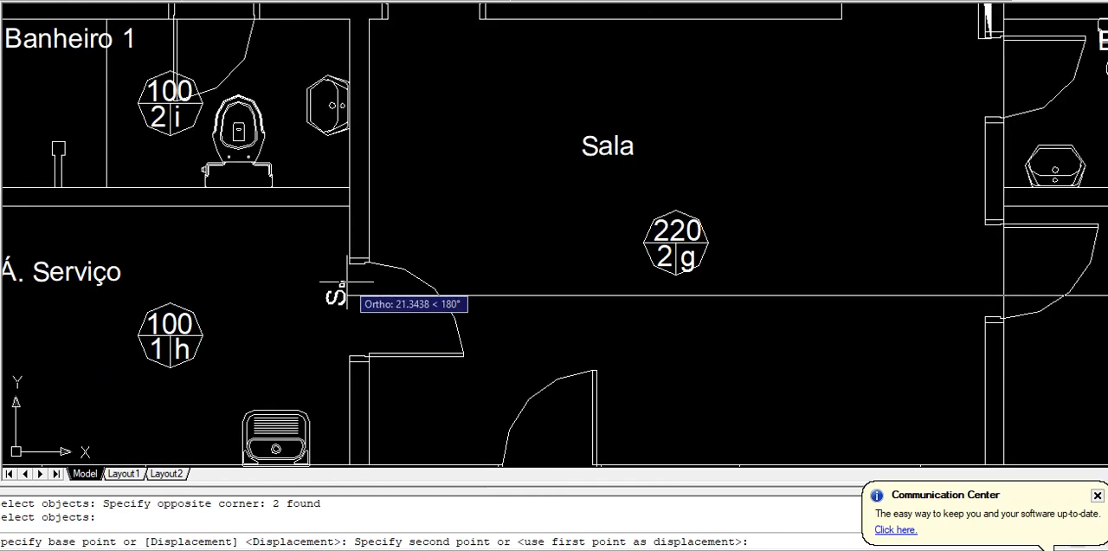
key(F8)
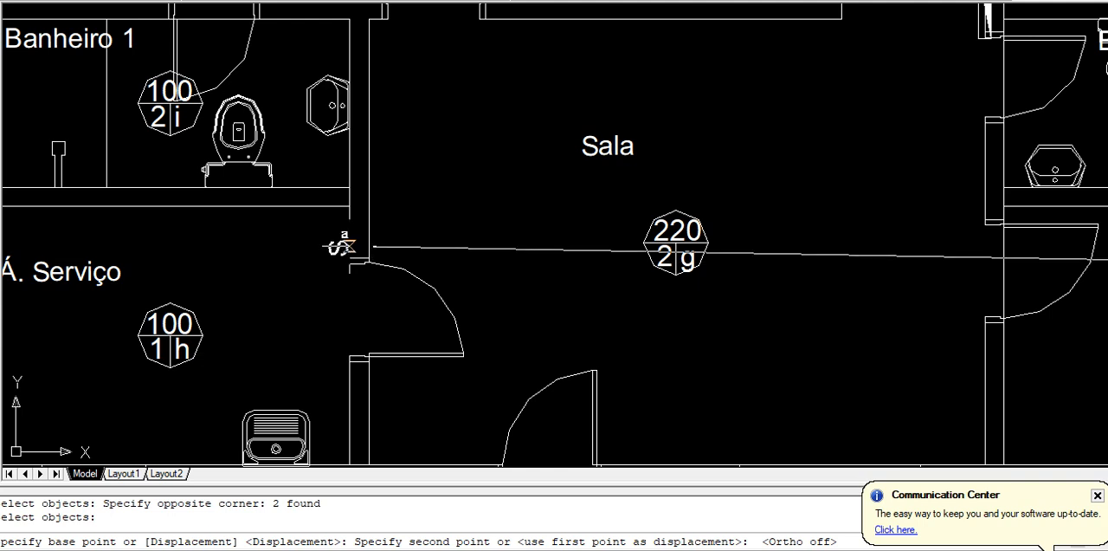
click(340, 258)
key(Return)
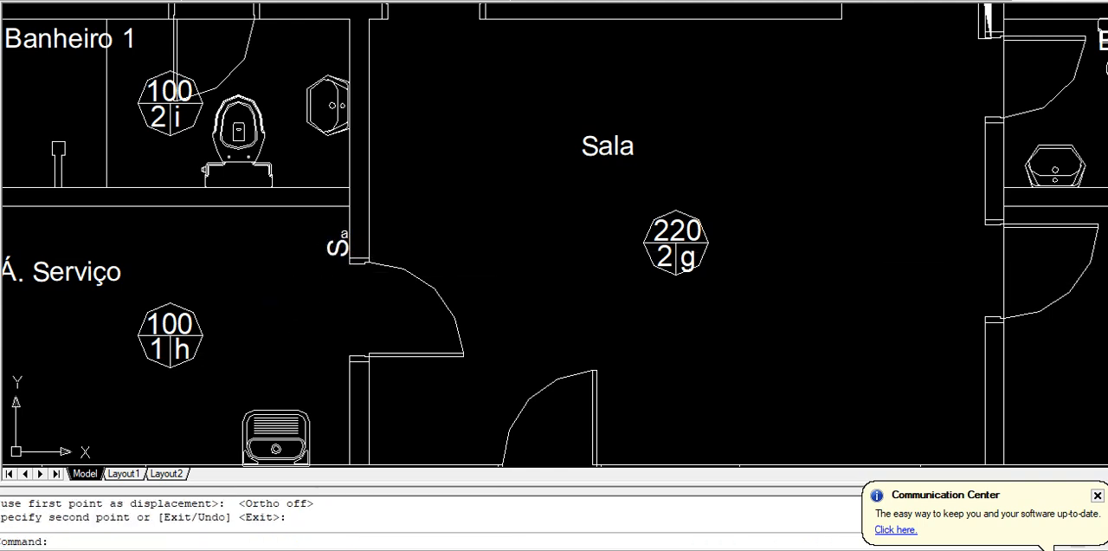
Replace the letter a on the copied Á. Serviço switch with the letter of that room's ceiling light
text(ed)
key(Return)
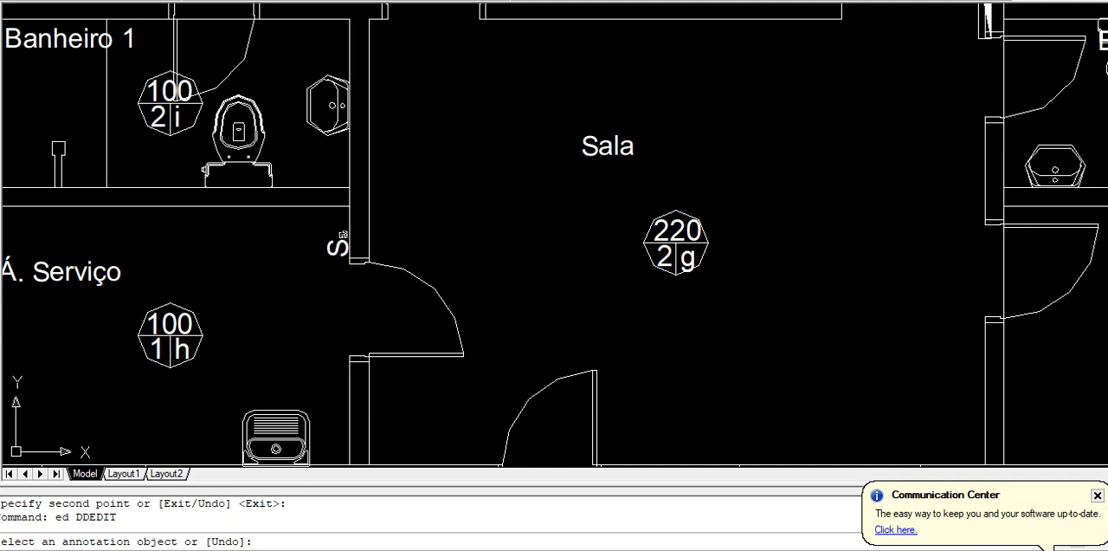
click(339, 243)
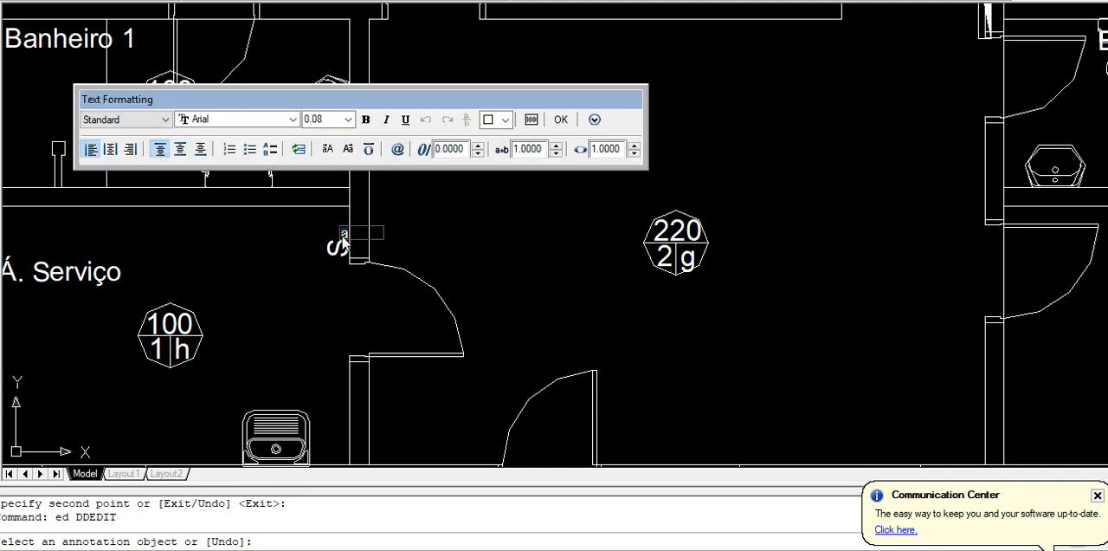
key(BackSpace)
click(561, 119)
key(Return)
Review the relabelled switch beside the Á. Serviço door against that room's ceiling light
scroll(509, 174, down, 4)
middle_drag(509, 174, 465, 258)
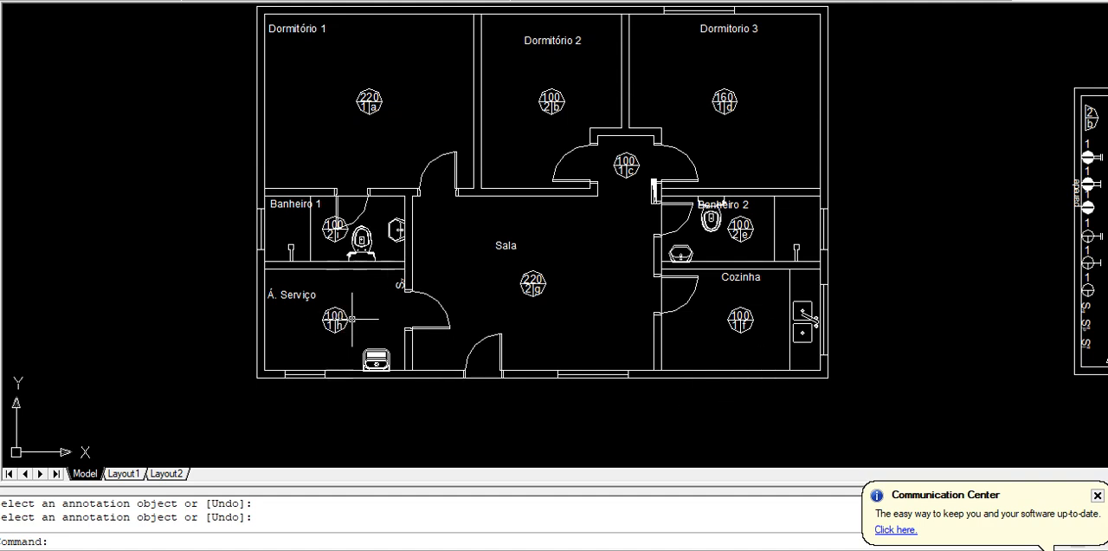
scroll(372, 315, up, 3)
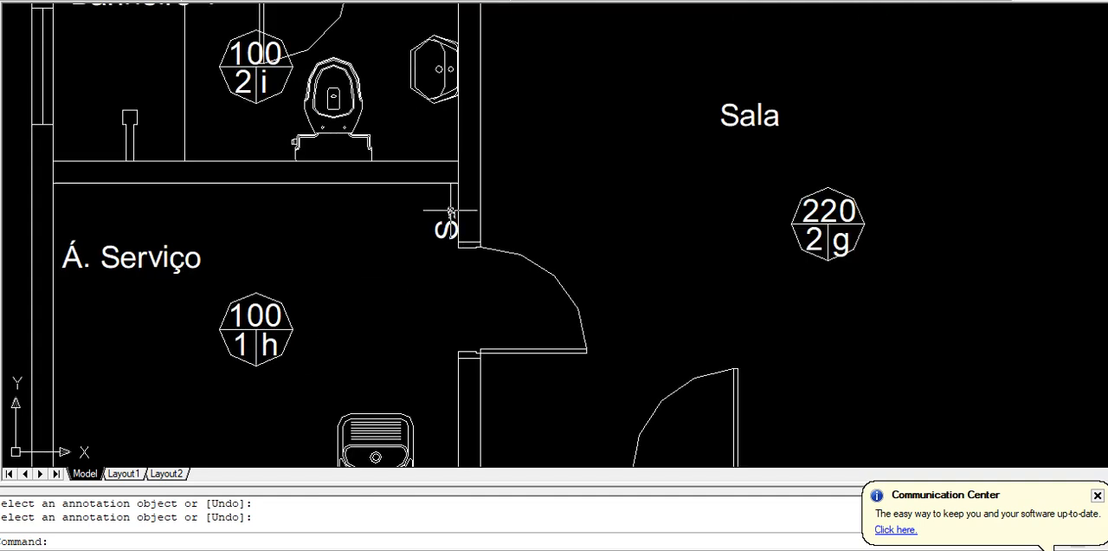
scroll(463, 210, down, 6)
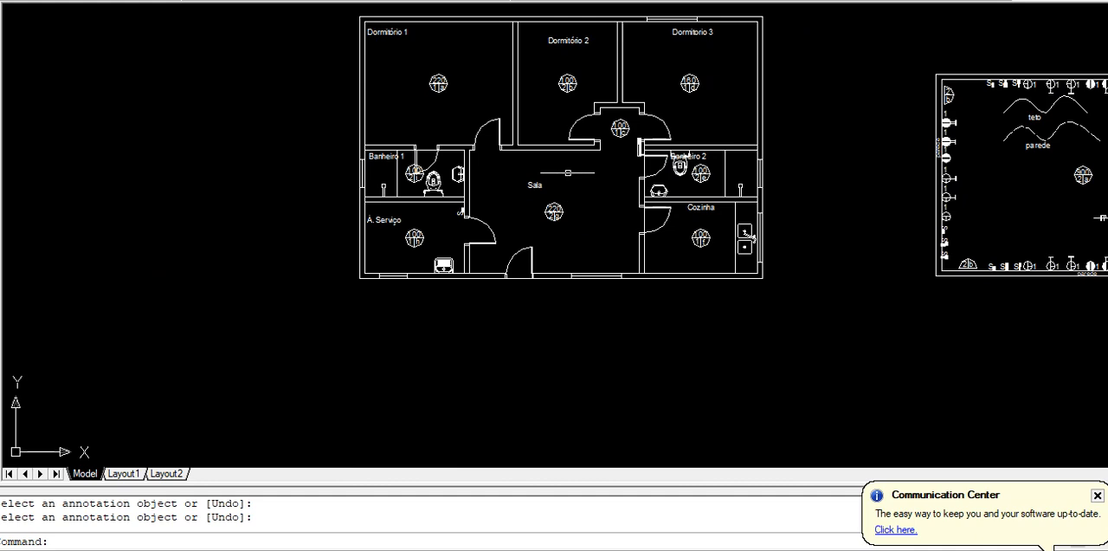
Examine the switch types and letters beside each door on the floor plan copy with all switches placed, especially around the Sala
middle_drag(551, 153, 498, 429)
middle_drag(475, 101, 418, 366)
scroll(417, 364, up, 2)
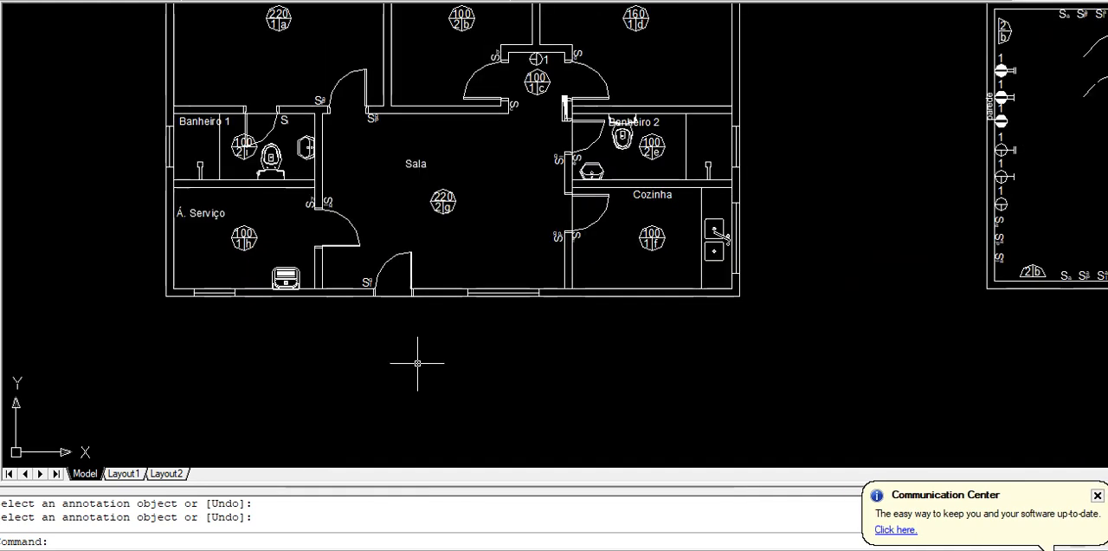
scroll(409, 316, up, 2)
middle_drag(393, 315, 403, 396)
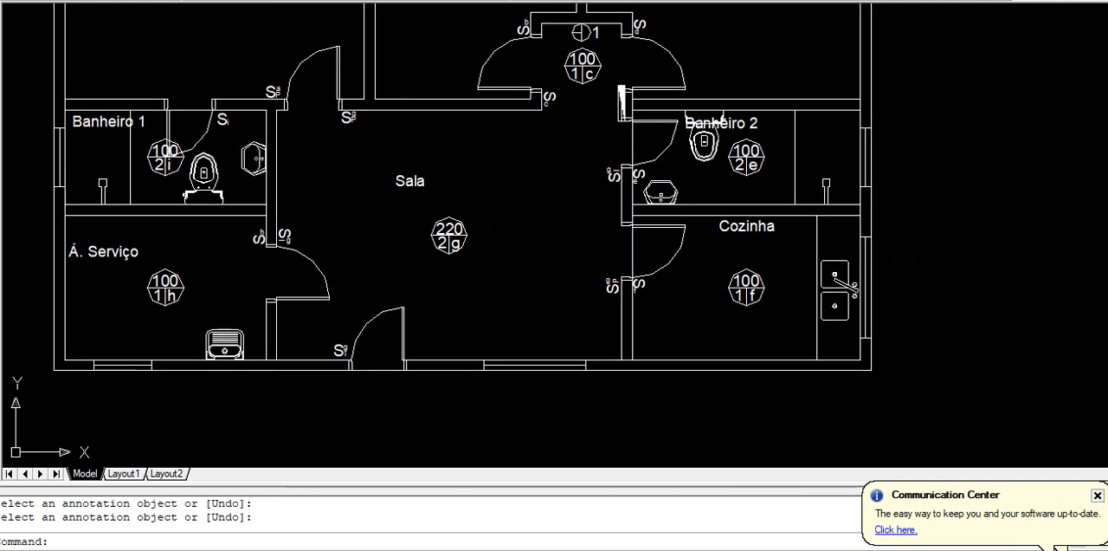
scroll(317, 291, up, 2)
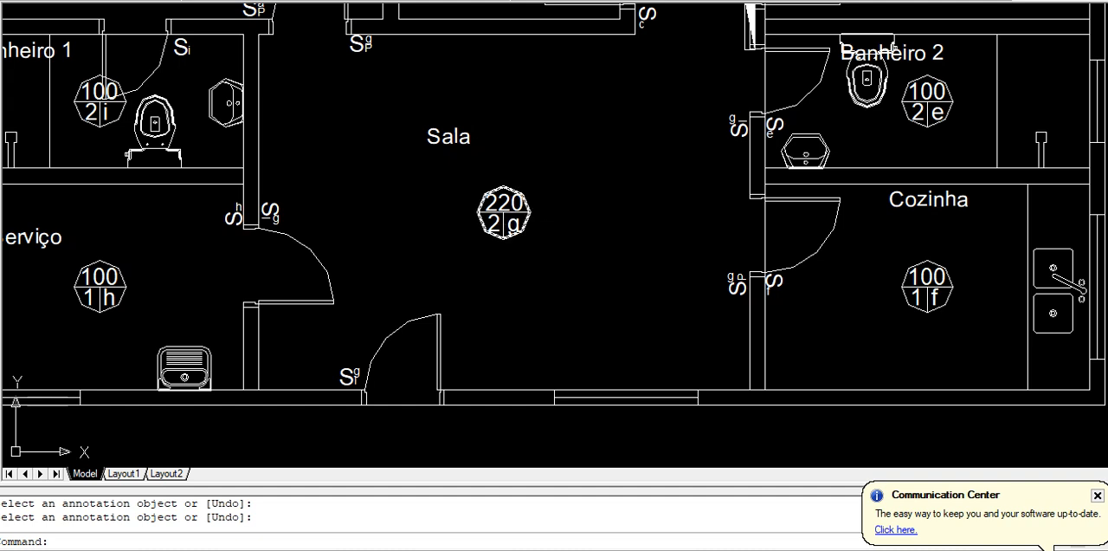
scroll(717, 277, up, 3)
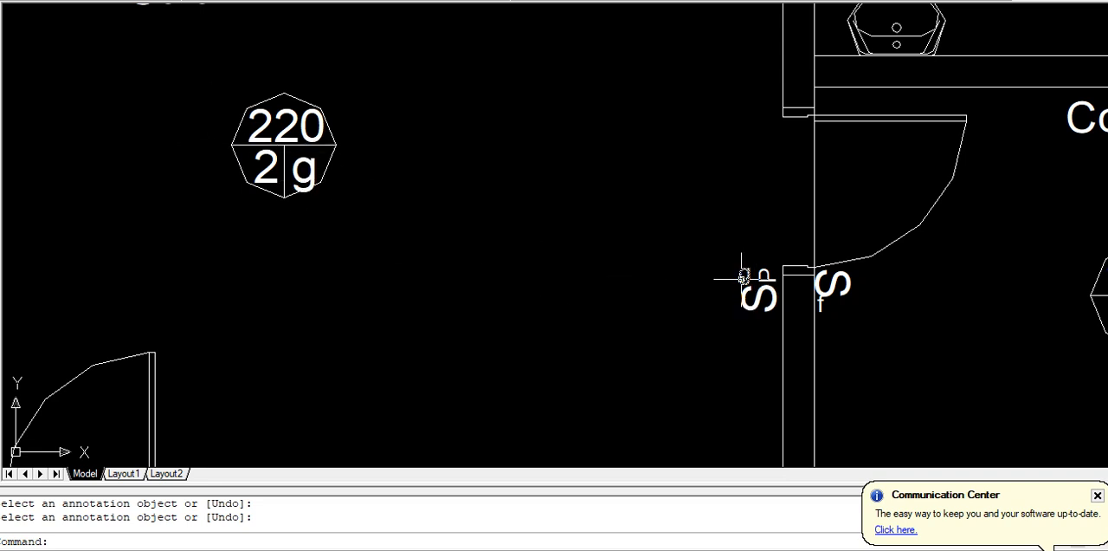
scroll(656, 254, down, 5)
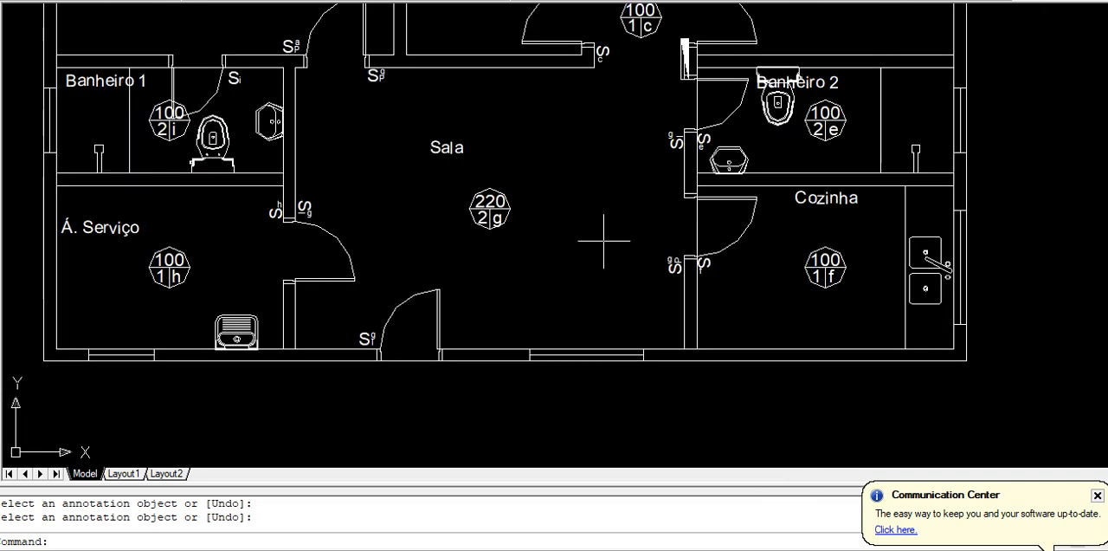
scroll(567, 160, down, 2)
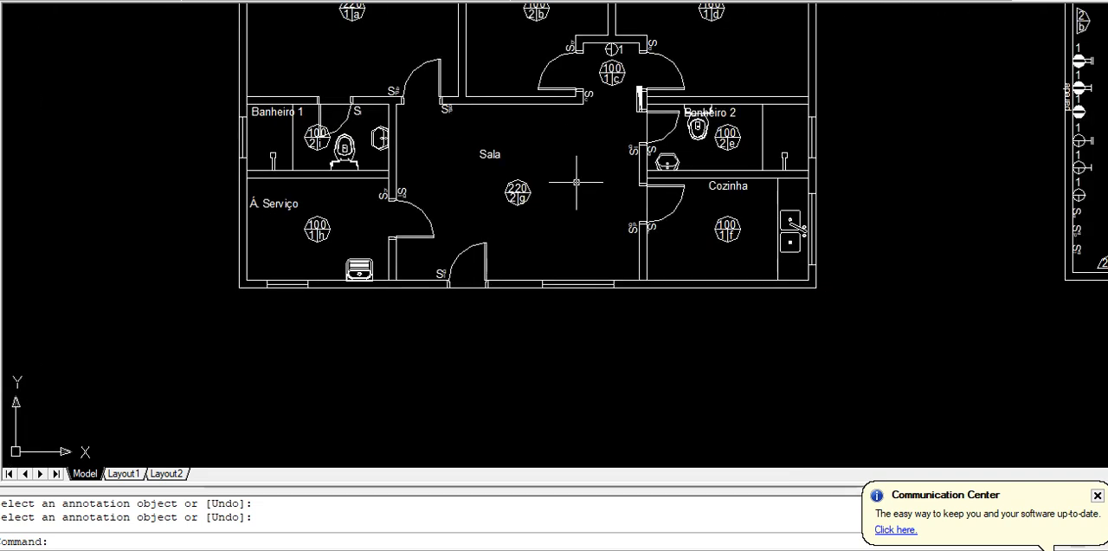
scroll(594, 207, down, 3)
scroll(594, 206, down, 2)
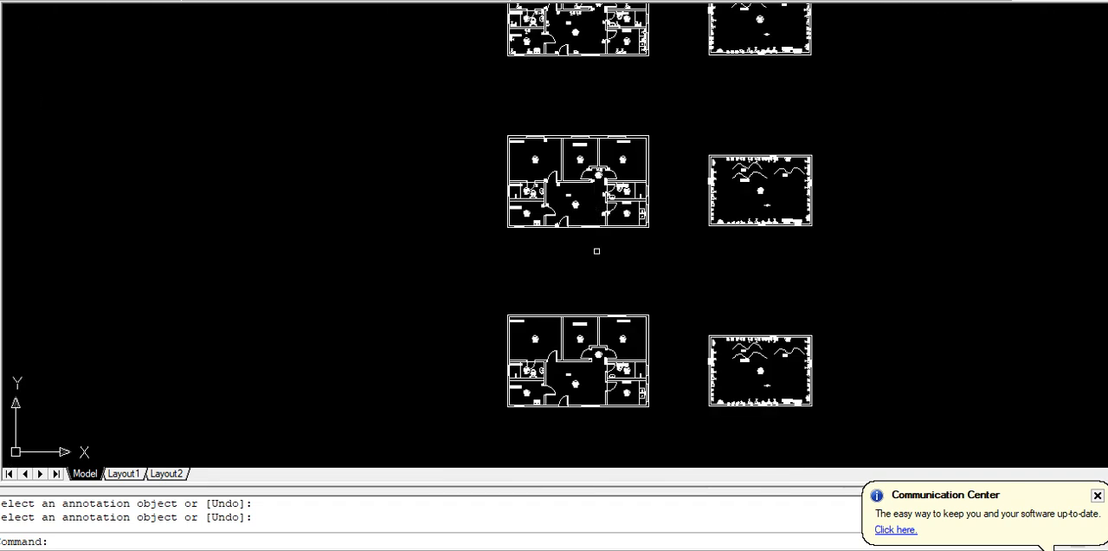
scroll(610, 189, up, 6)
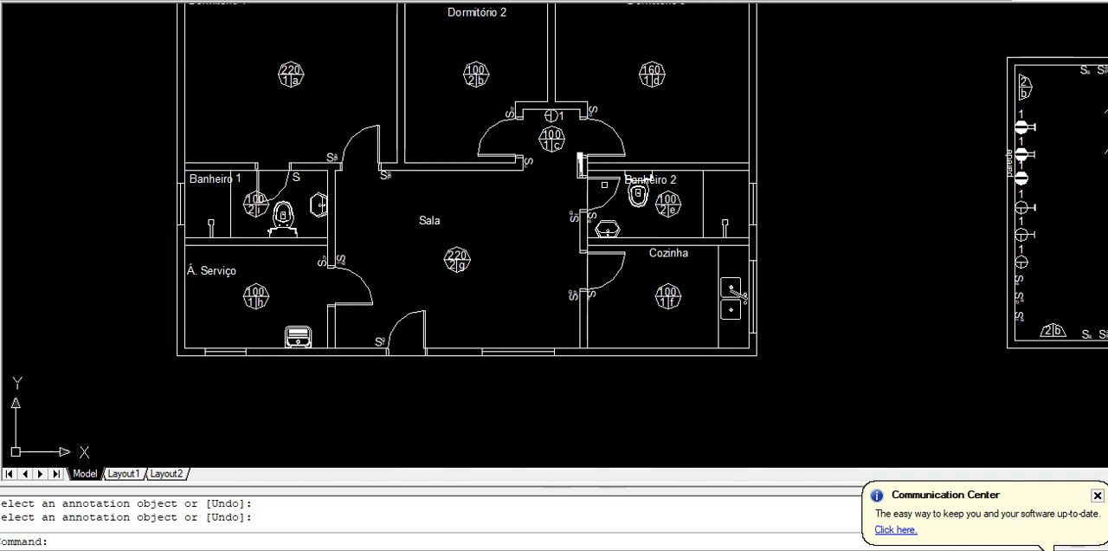
middle_drag(611, 200, 443, 186)
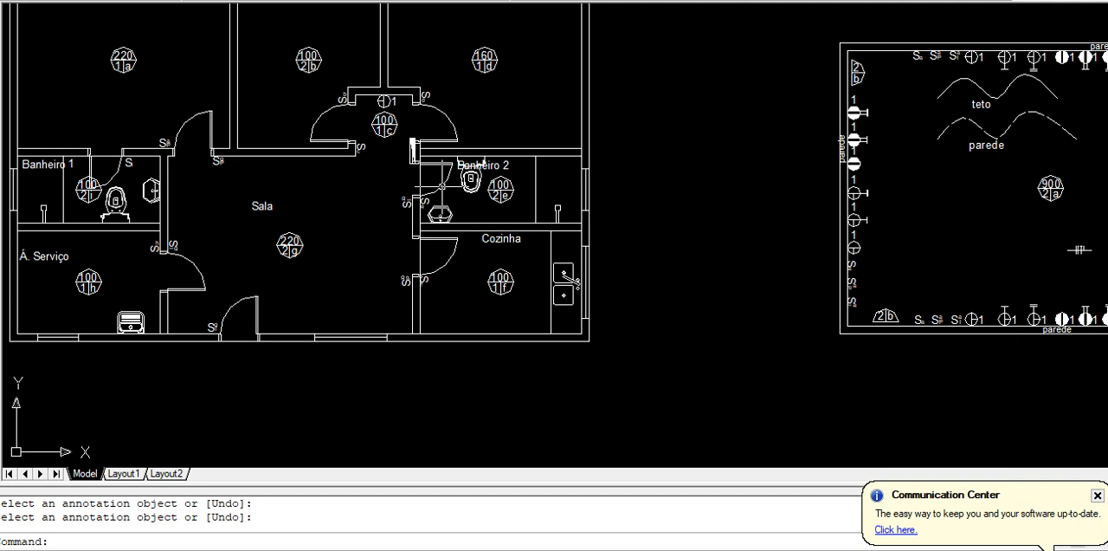
Try moving the distribution board symbol off the wall beside the Banheiro 2 door, and undo the move
scroll(428, 145, up, 8)
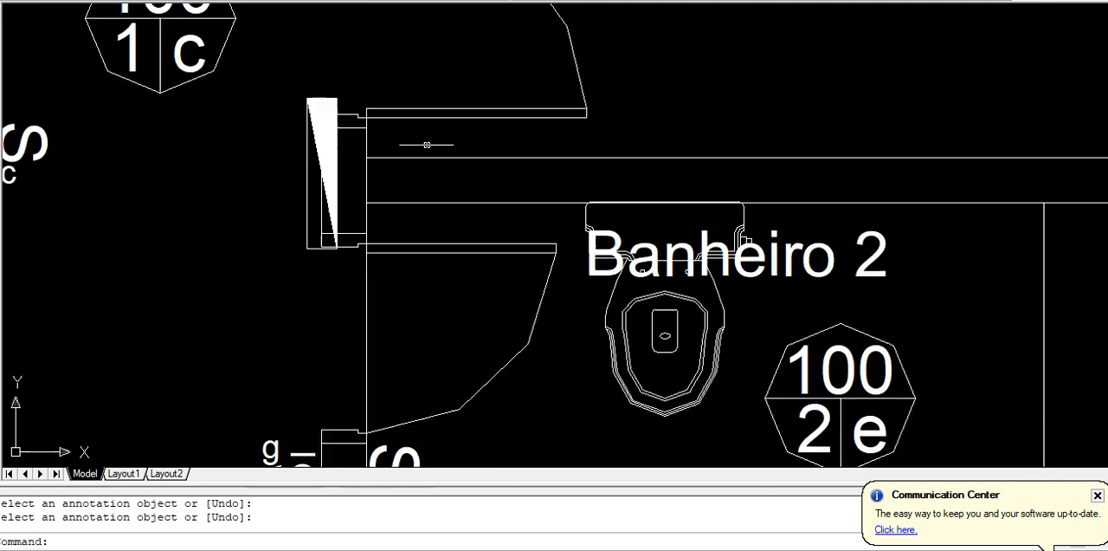
click(306, 177)
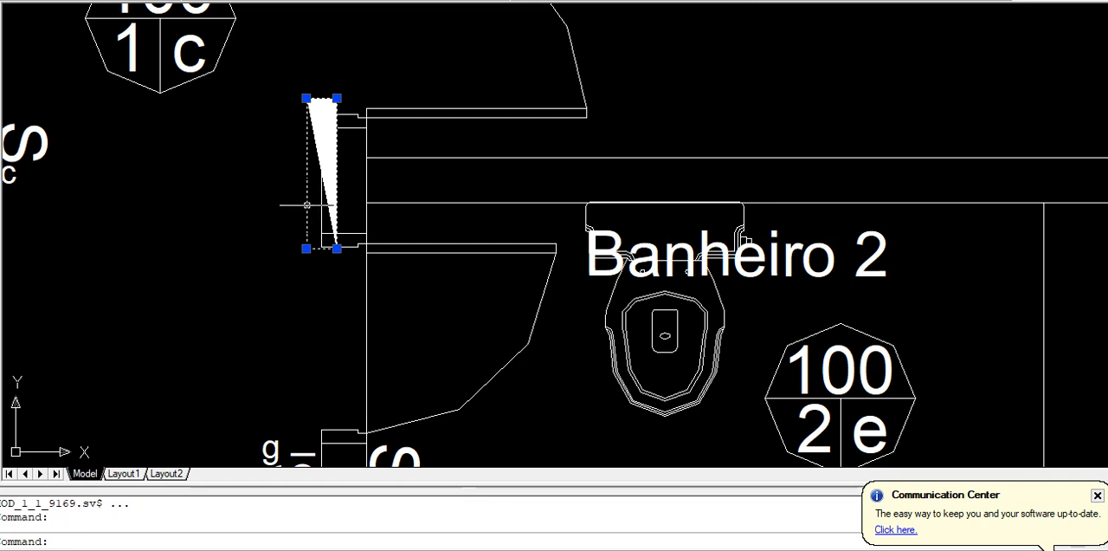
key(Escape)
key(Escape)
text(m)
key(Return)
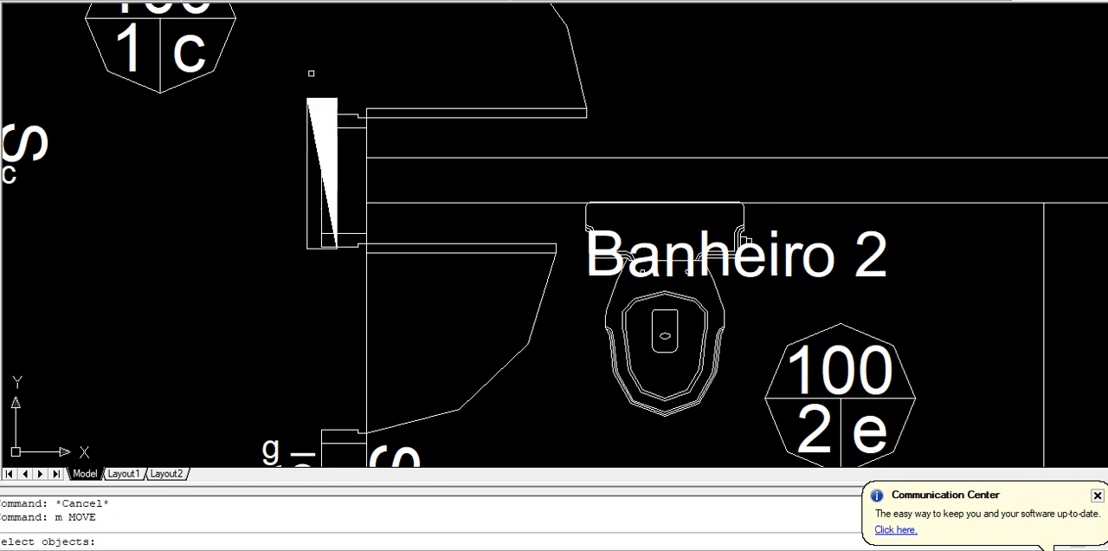
click(349, 85)
click(296, 104)
key(Return)
click(372, 76)
click(322, 67)
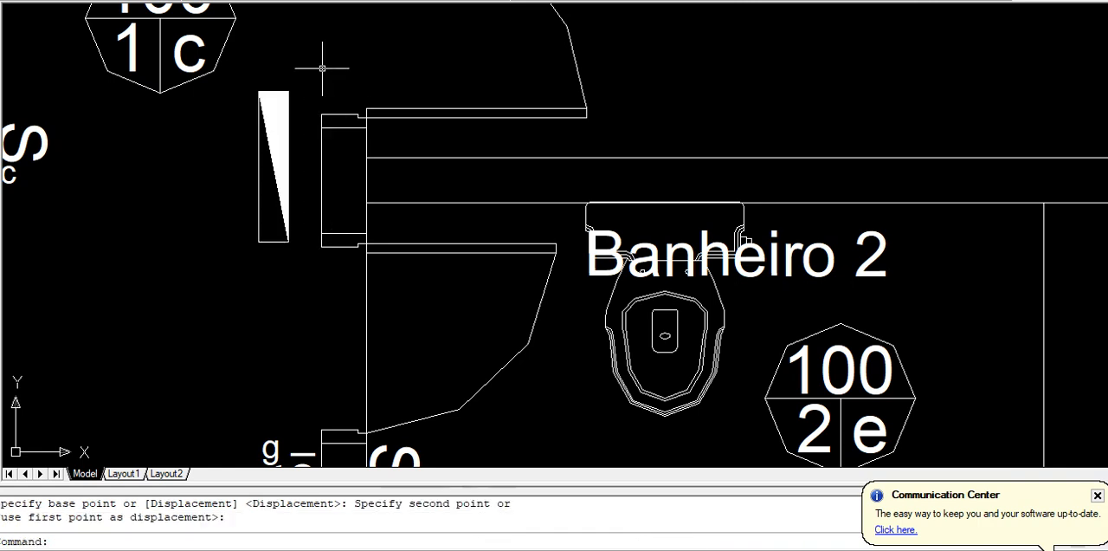
text(u)
key(Return)
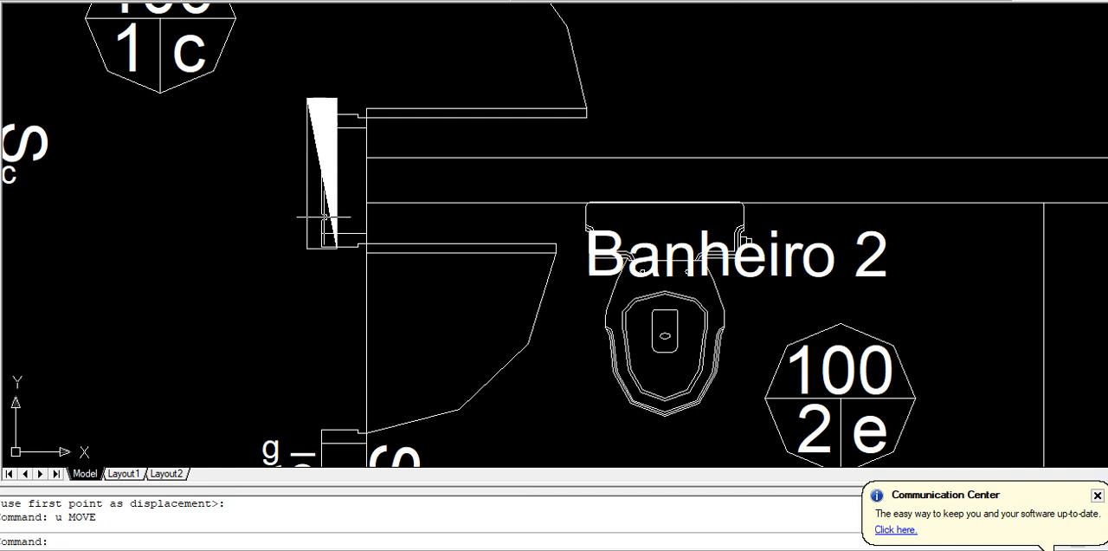
Review the floor plan with its switches, and switch to Excel to check d1's quantity under TOMADAS DE USO GERAL
scroll(309, 198, down, 8)
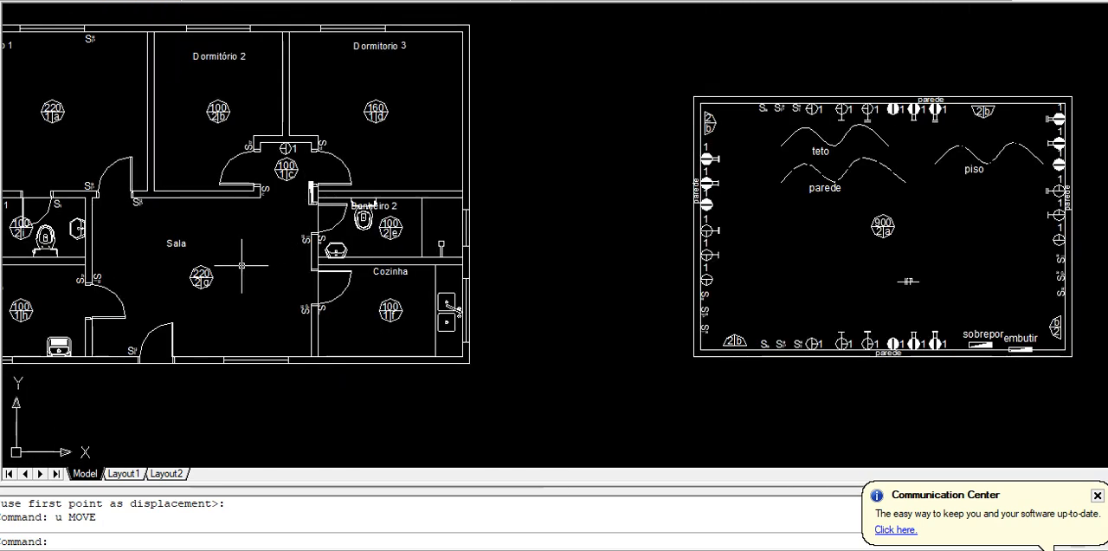
scroll(241, 265, down, 2)
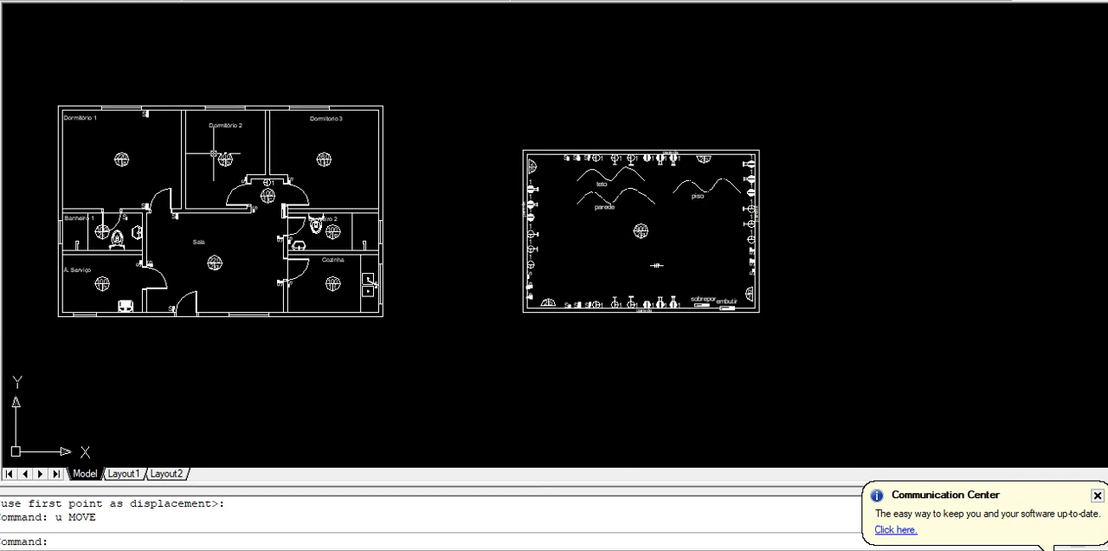
middle_drag(193, 180, 261, 198)
scroll(214, 196, up, 3)
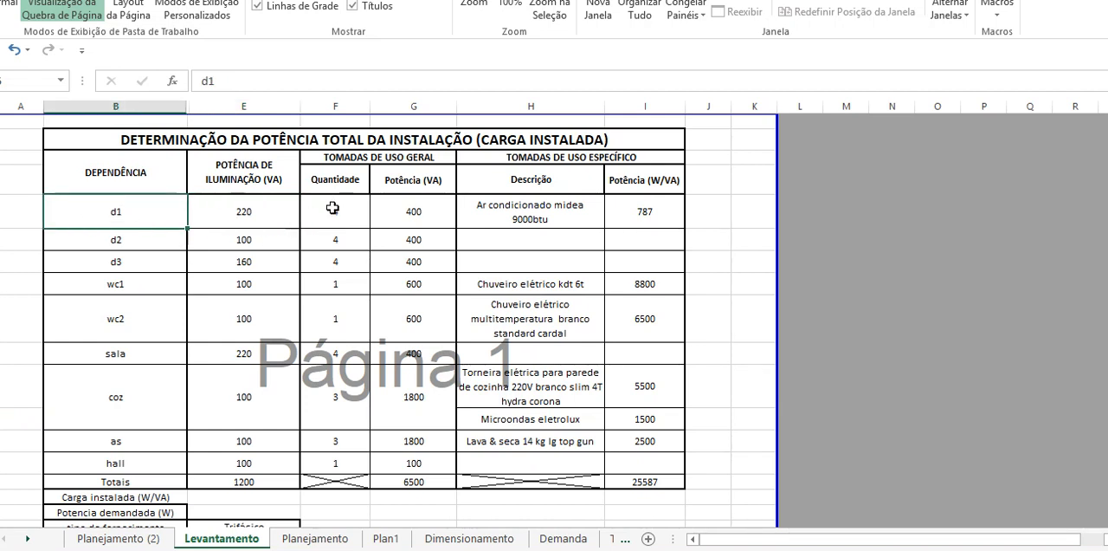
click(333, 208)
click(384, 157)
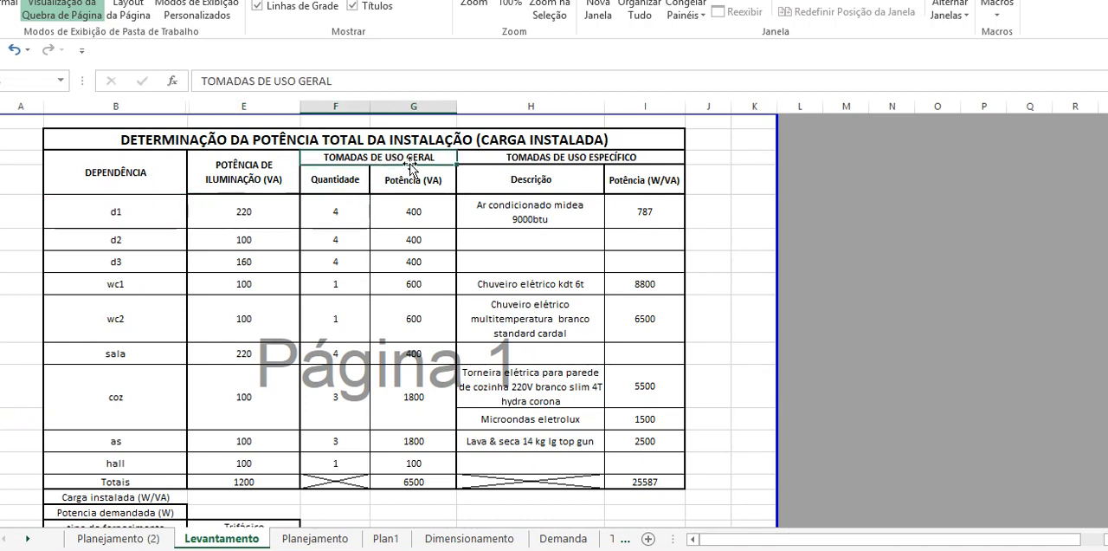
Check the specific-use outlet listed for d1 under TOMADAS DE USO ESPECÍFICO, and switch back to AutoCAD
click(505, 216)
click(537, 157)
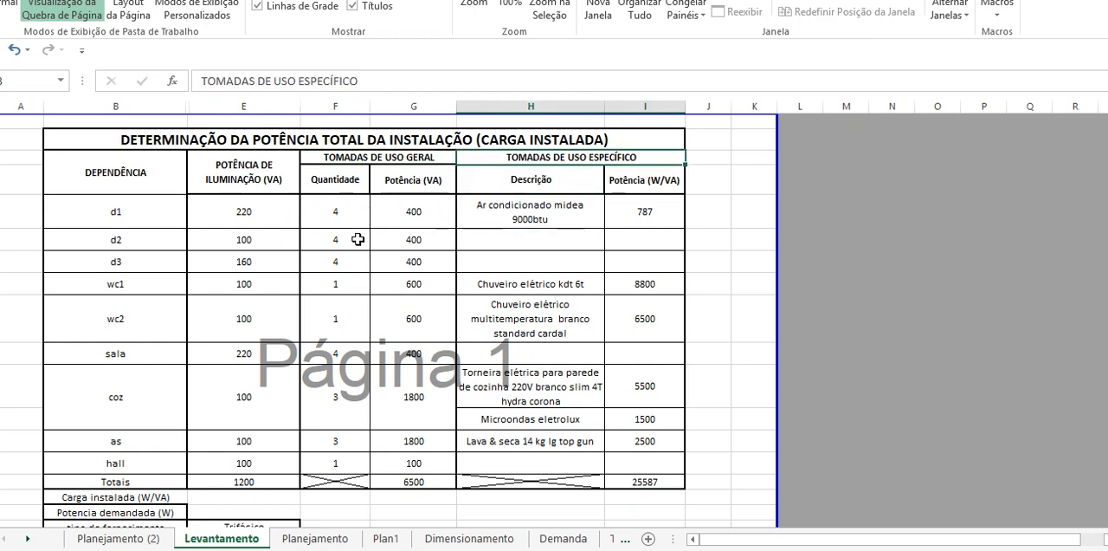
key(alt+Tab)
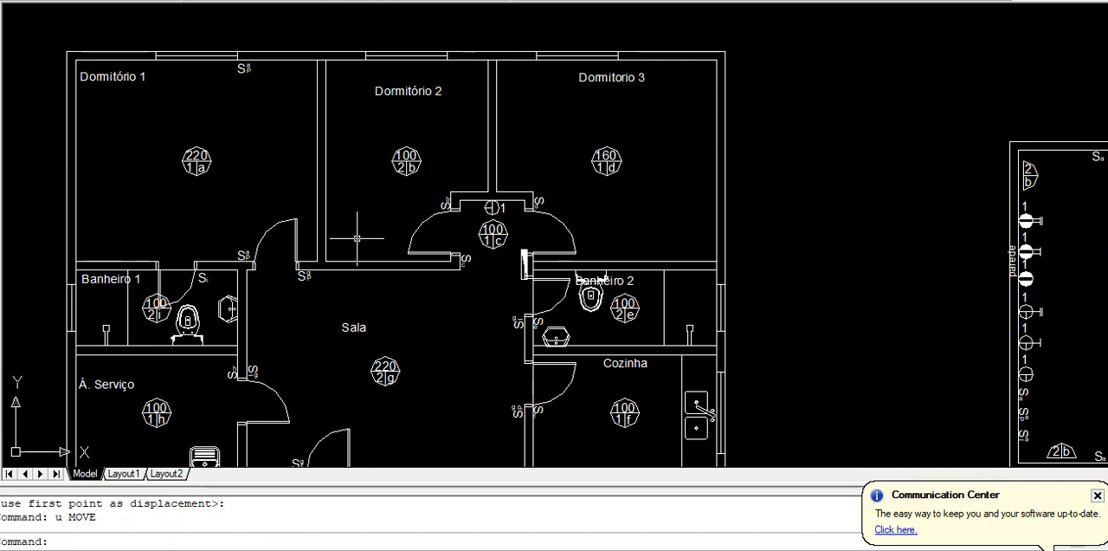
Copy the stemless unfilled outlet with its number from the legend's left wall to the middle of Dormitório 1's left wall
scroll(406, 249, down, 1)
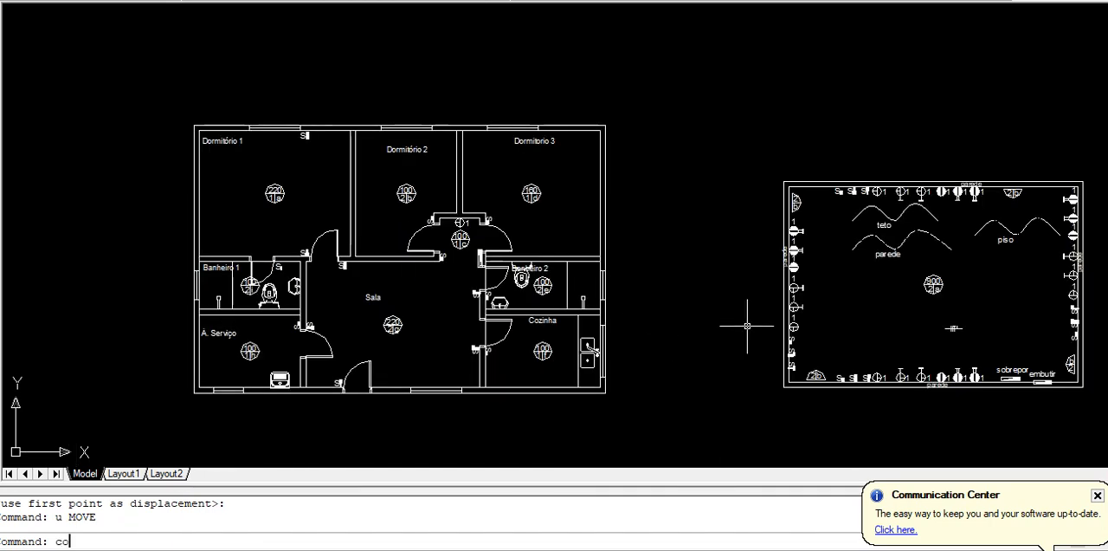
key(Return)
scroll(815, 327, up, 8)
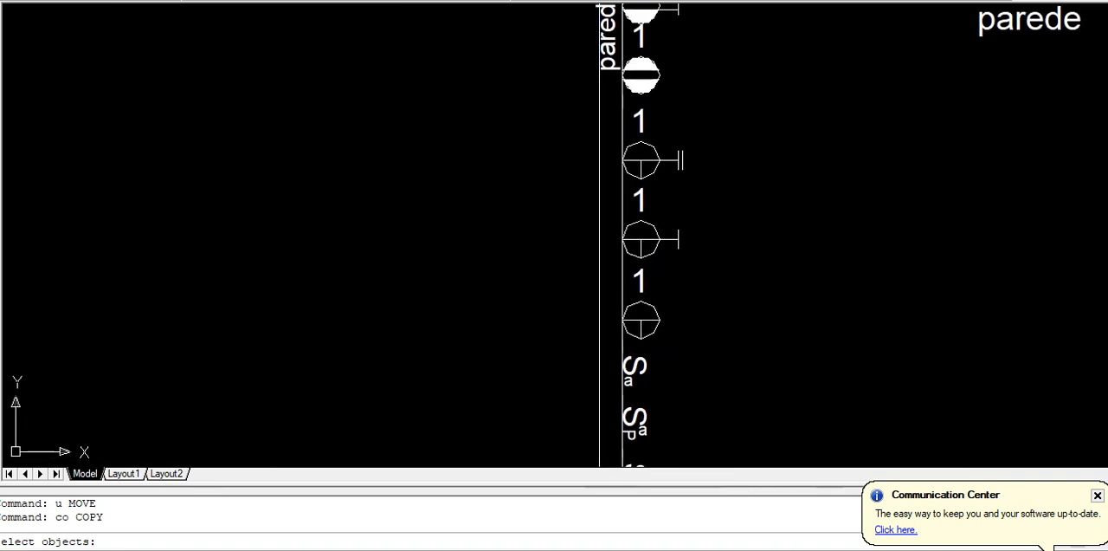
click(665, 346)
click(622, 270)
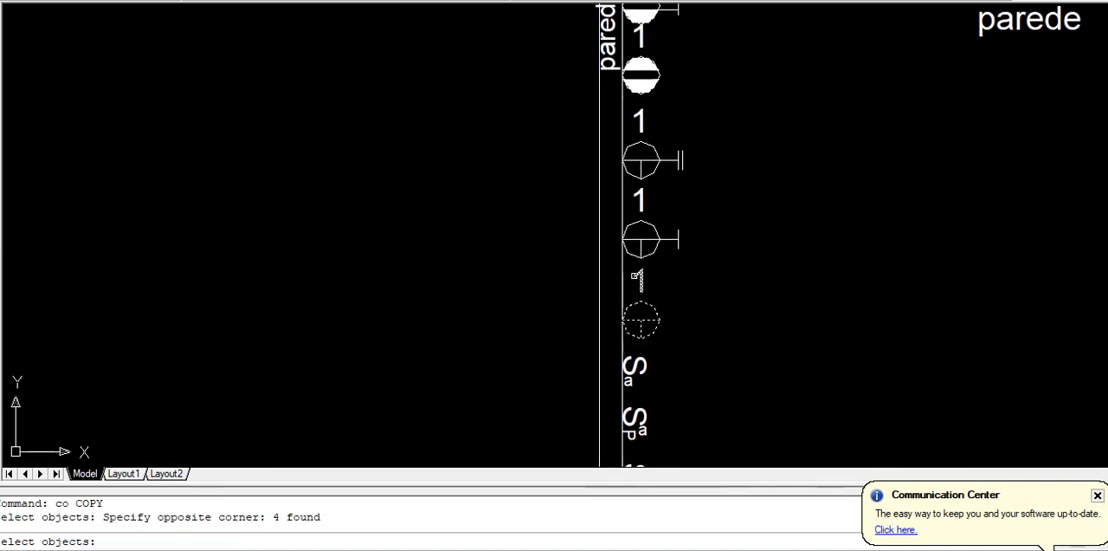
key(Return)
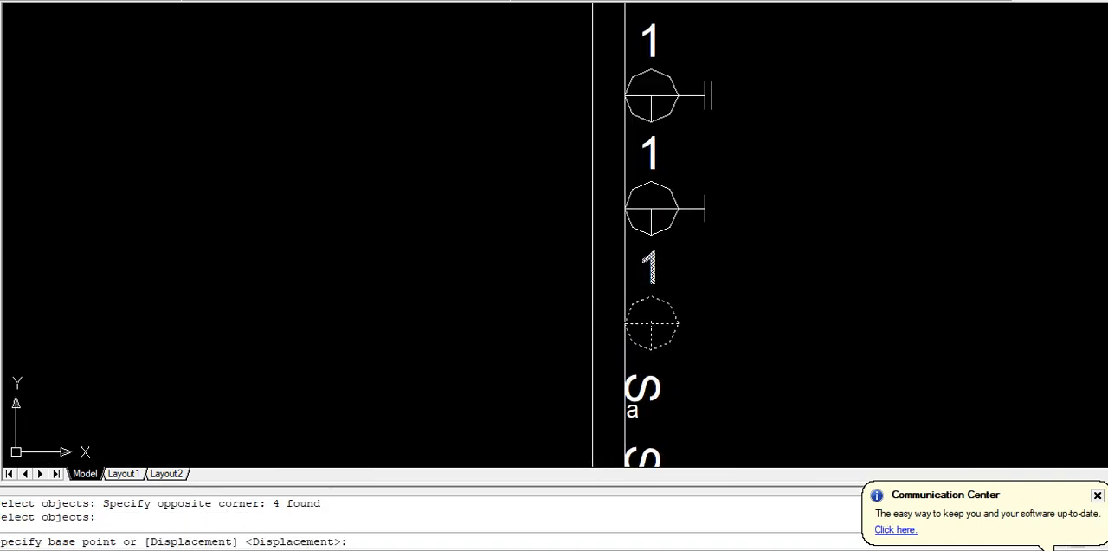
click(626, 317)
scroll(632, 323, down, 1)
scroll(632, 322, down, 6)
scroll(405, 267, up, 7)
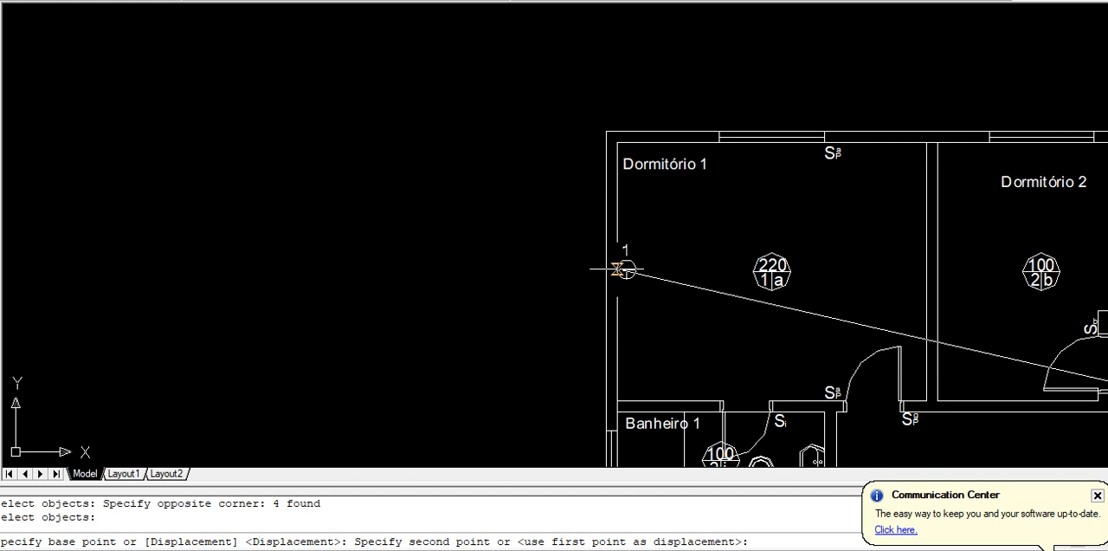
click(617, 269)
key(Return)
Copy the stemless unfilled outlet with its number from the legend's upper wall to Dormitório 1's upper wall, centred under the window
scroll(682, 306, down, 4)
middle_drag(651, 296, 369, 233)
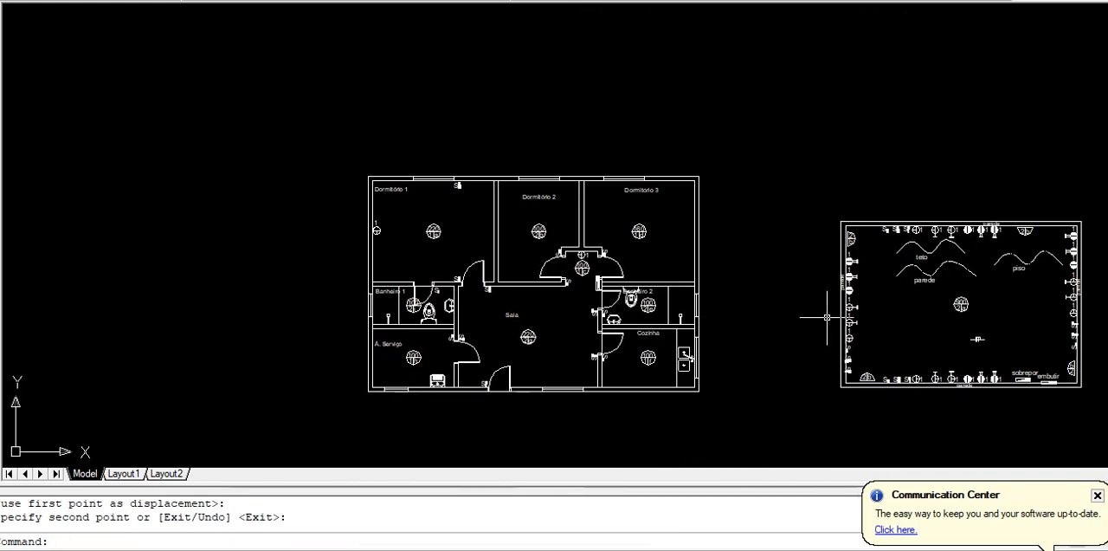
key(Return)
scroll(938, 226, up, 8)
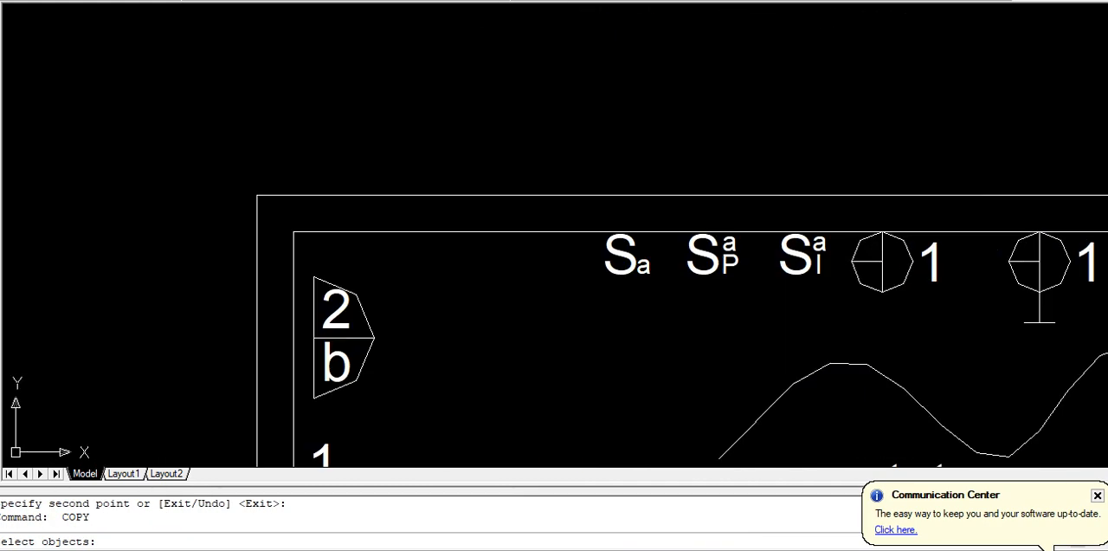
click(951, 259)
click(839, 300)
key(Return)
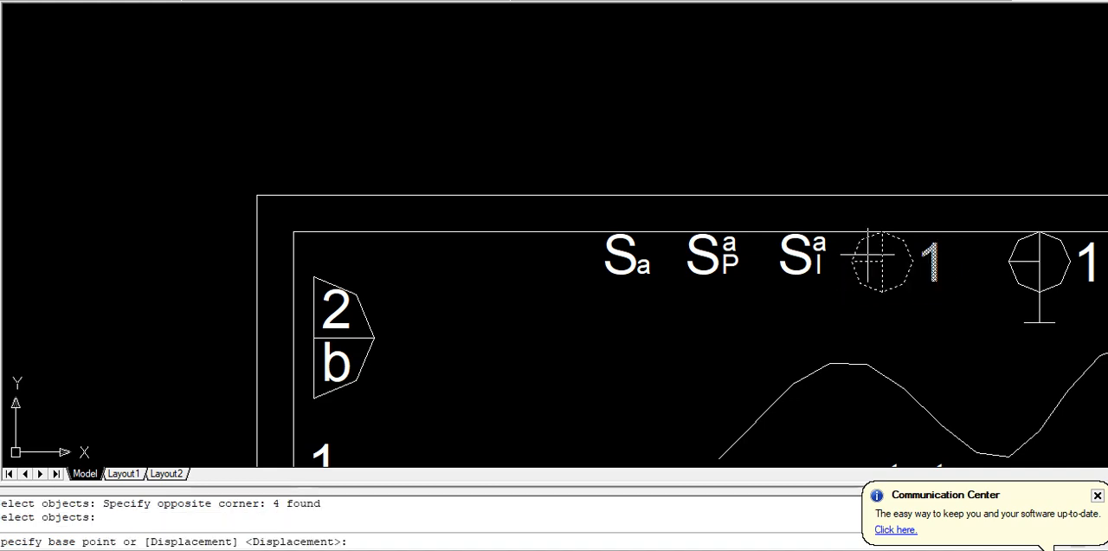
click(883, 237)
scroll(883, 237, down, 4)
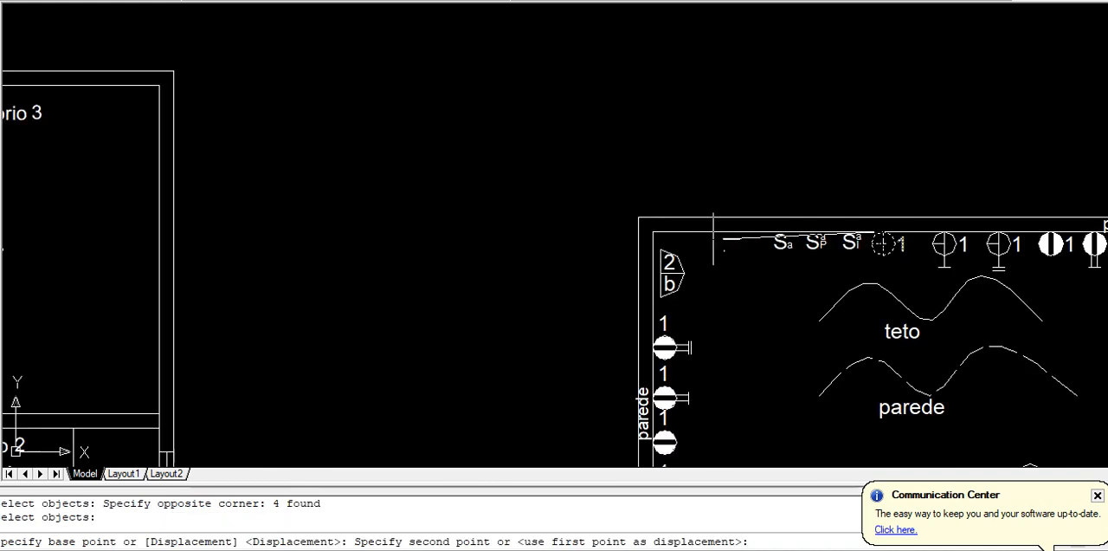
middle_drag(495, 272, 878, 279)
middle_drag(164, 194, 471, 230)
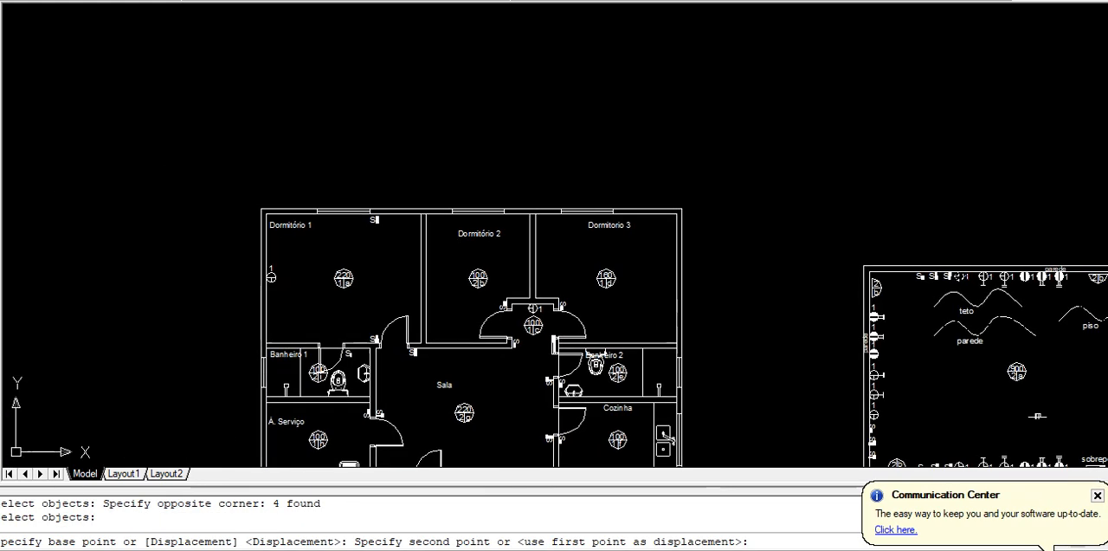
scroll(259, 221, up, 3)
scroll(528, 216, up, 1)
scroll(532, 221, up, 1)
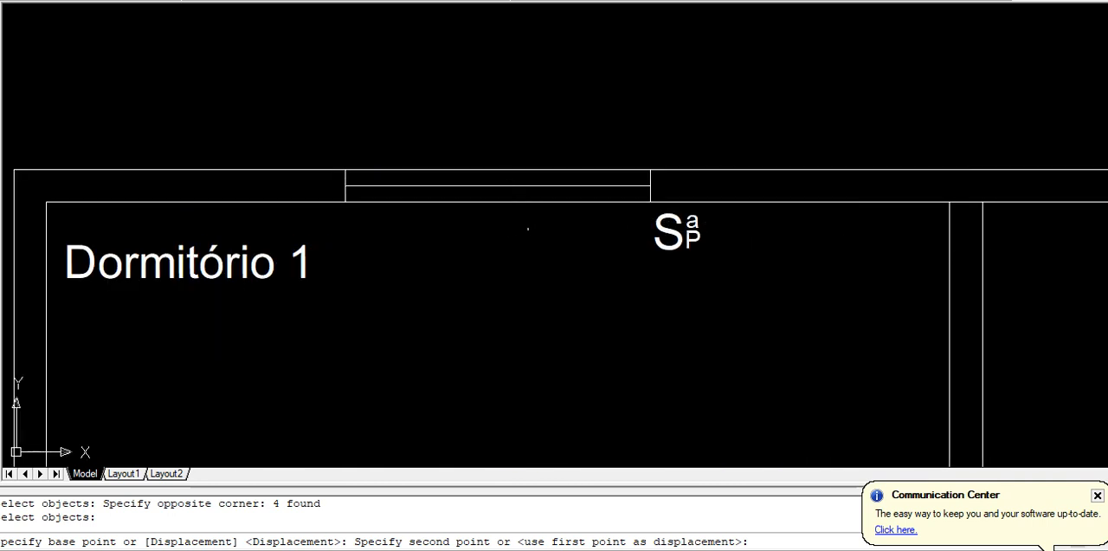
click(482, 201)
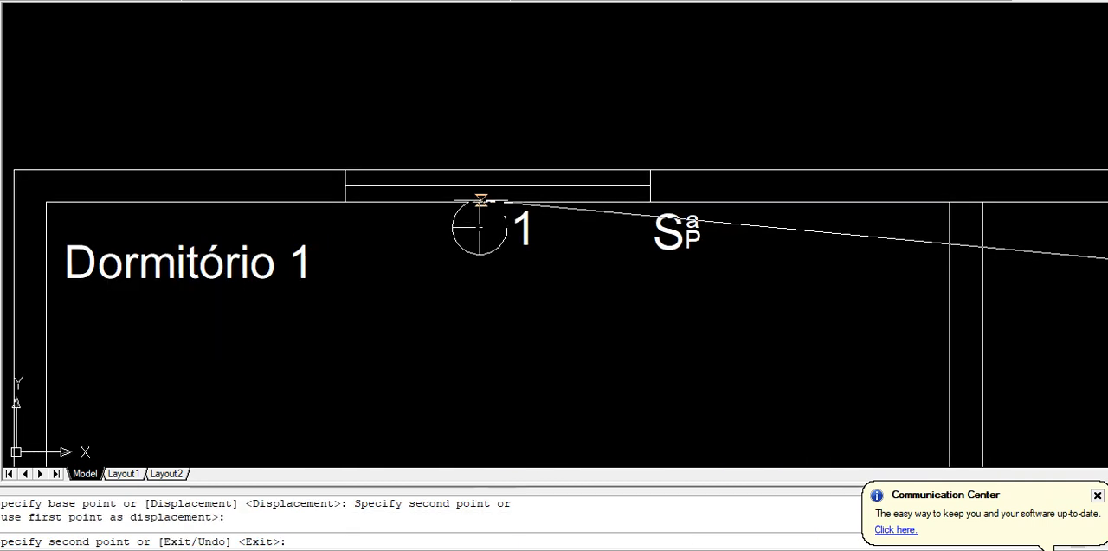
key(Return)
Copy the unfilled single-bar outlet with its number from the legend's lower wall to Dormitório 1's lower wall, above Banheiro 1
scroll(606, 321, down, 5)
middle_drag(606, 321, 335, 226)
scroll(611, 369, down, 2)
middle_drag(612, 370, 438, 263)
scroll(797, 345, up, 6)
scroll(658, 265, up, 3)
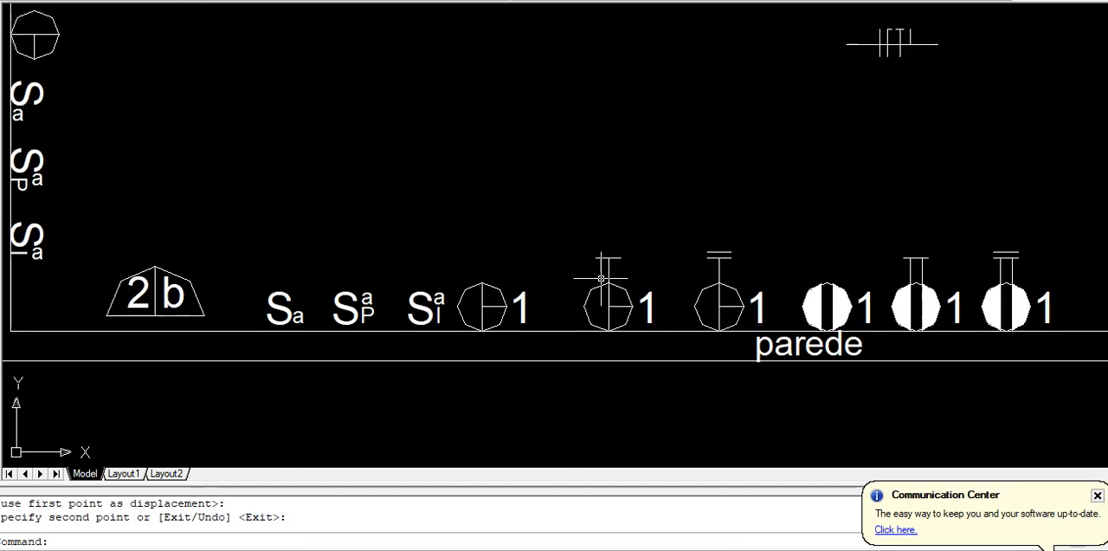
key(Return)
click(673, 264)
click(542, 333)
click(636, 213)
click(570, 311)
key(Return)
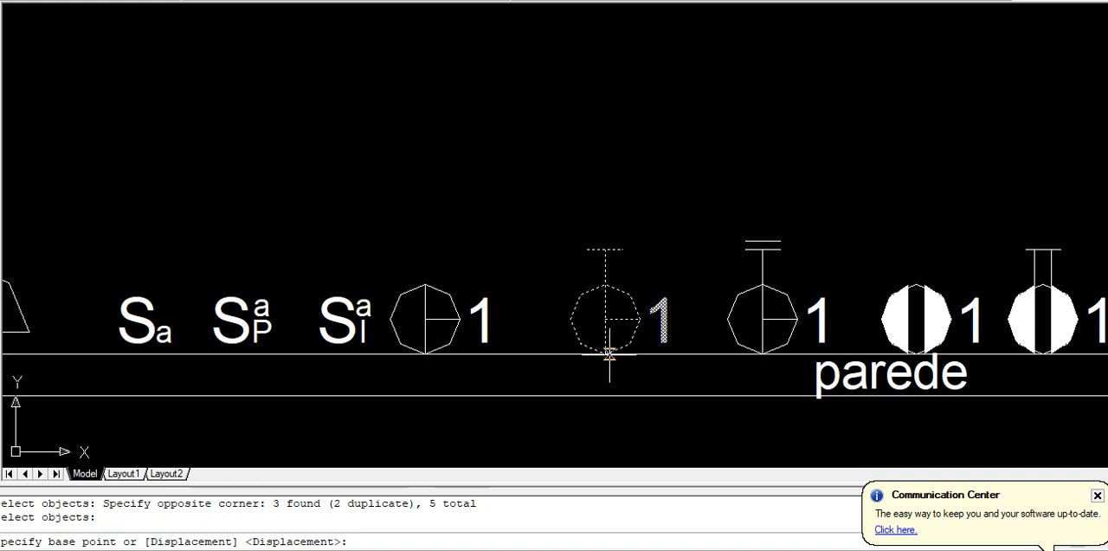
click(606, 353)
scroll(603, 351, down, 10)
middle_drag(425, 320, 724, 322)
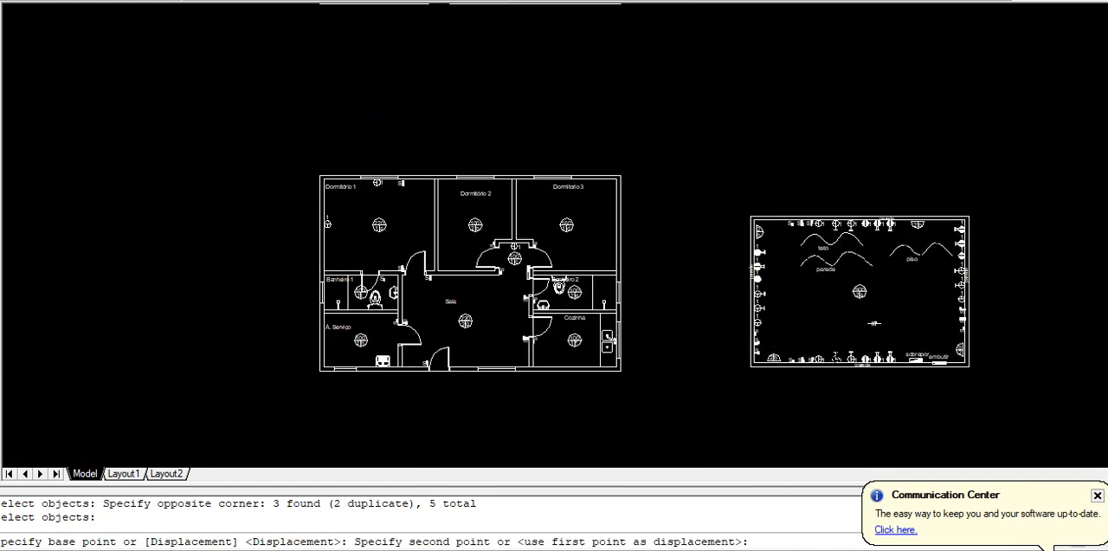
scroll(402, 262, up, 6)
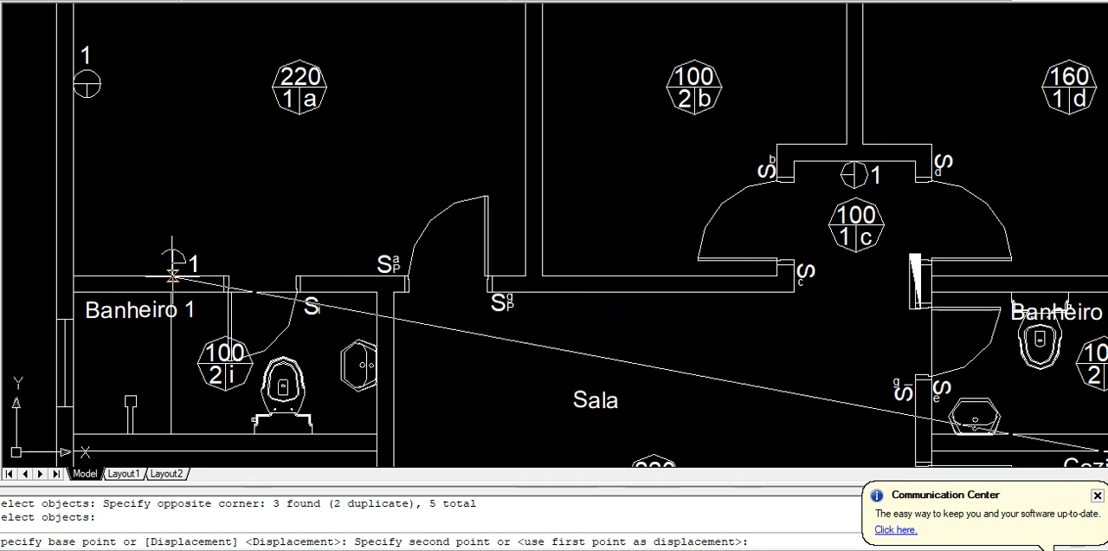
click(173, 275)
key(Return)
Copy the stemless unfilled outlet with its number from the legend's right wall to Dormitório 1's side of the wall shared with Dormitório 2
scroll(196, 274, down, 5)
scroll(853, 335, up, 6)
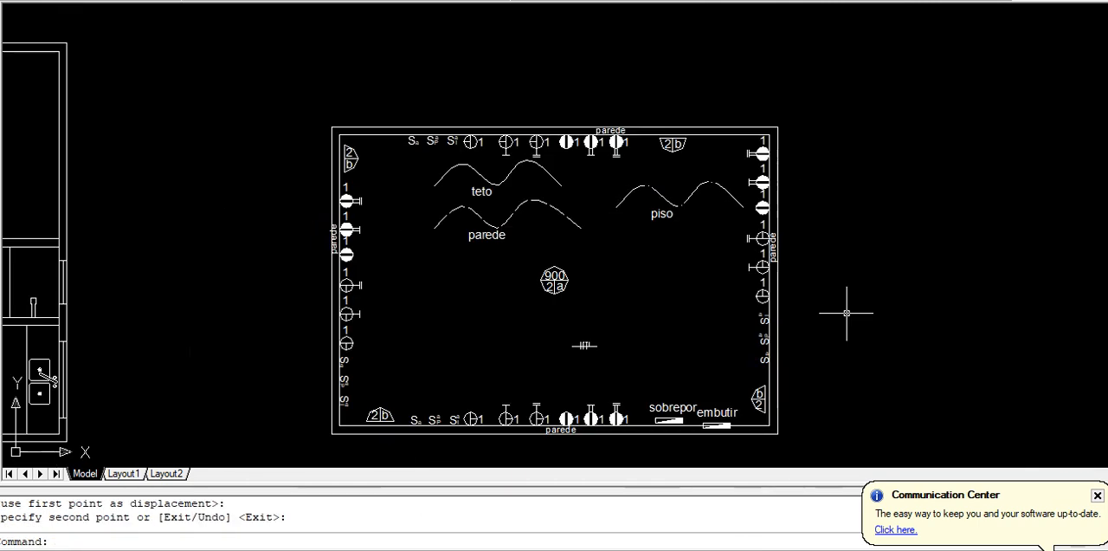
scroll(666, 288, up, 5)
key(Return)
click(712, 179)
click(573, 327)
key(Return)
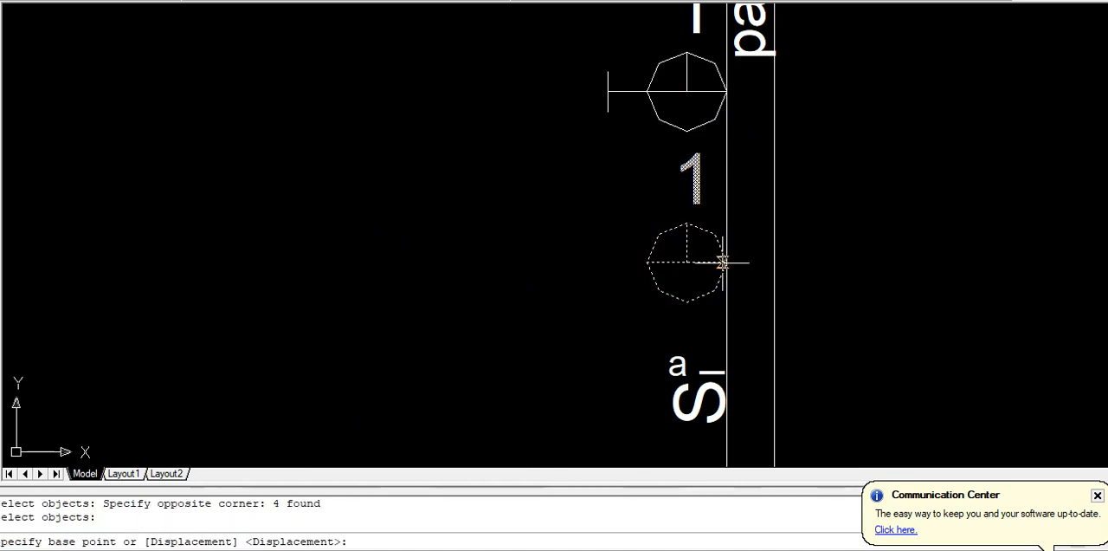
click(724, 260)
scroll(725, 260, down, 2)
scroll(614, 287, down, 9)
middle_drag(311, 259, 732, 291)
scroll(729, 290, up, 9)
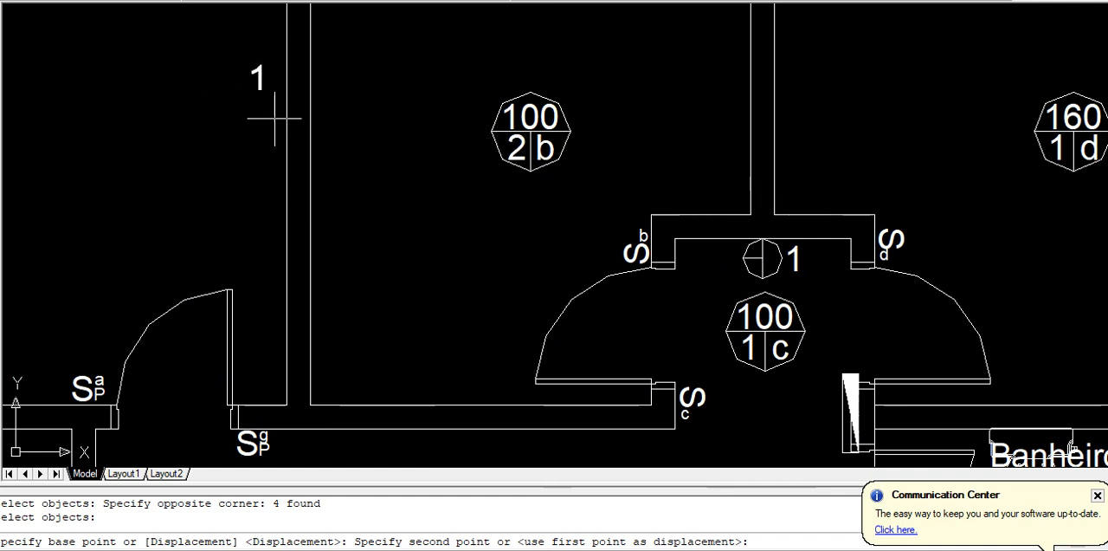
click(288, 125)
key(Return)
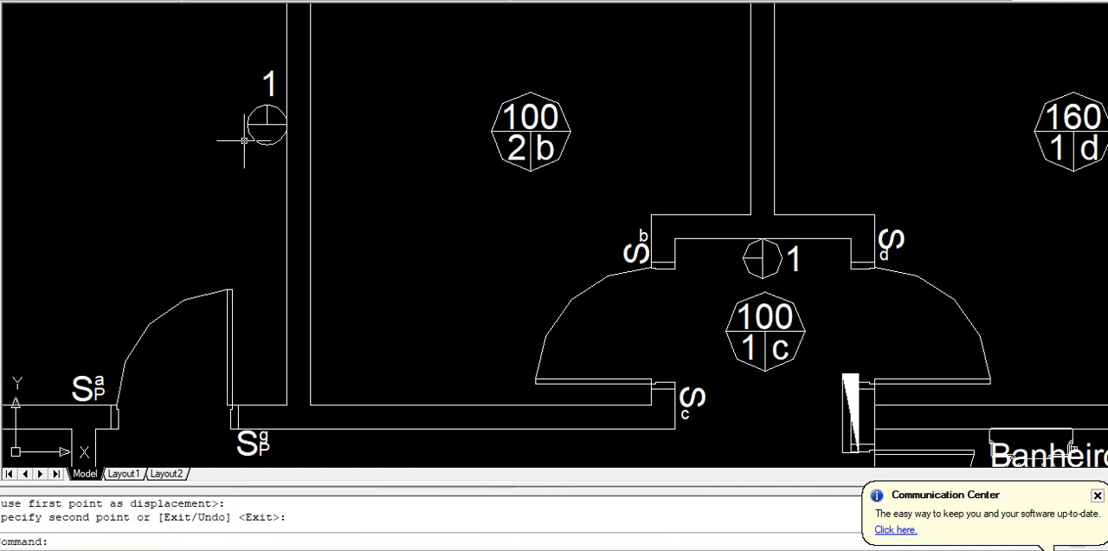
Switch to Excel, check the air conditioner's circuit and voltage on the Planejamento sheet, and return to AutoCAD
key(alt+Tab)
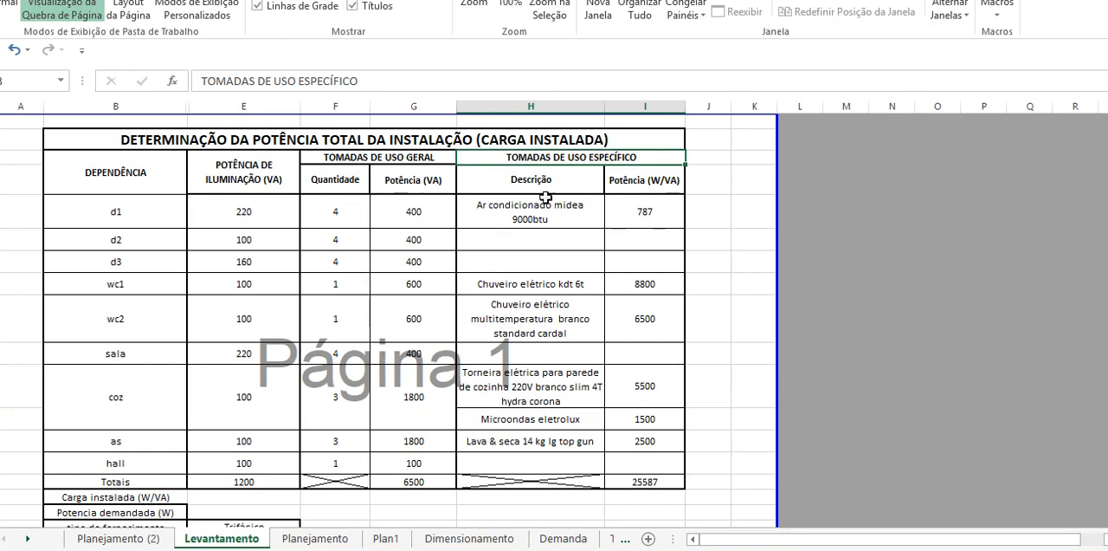
click(311, 538)
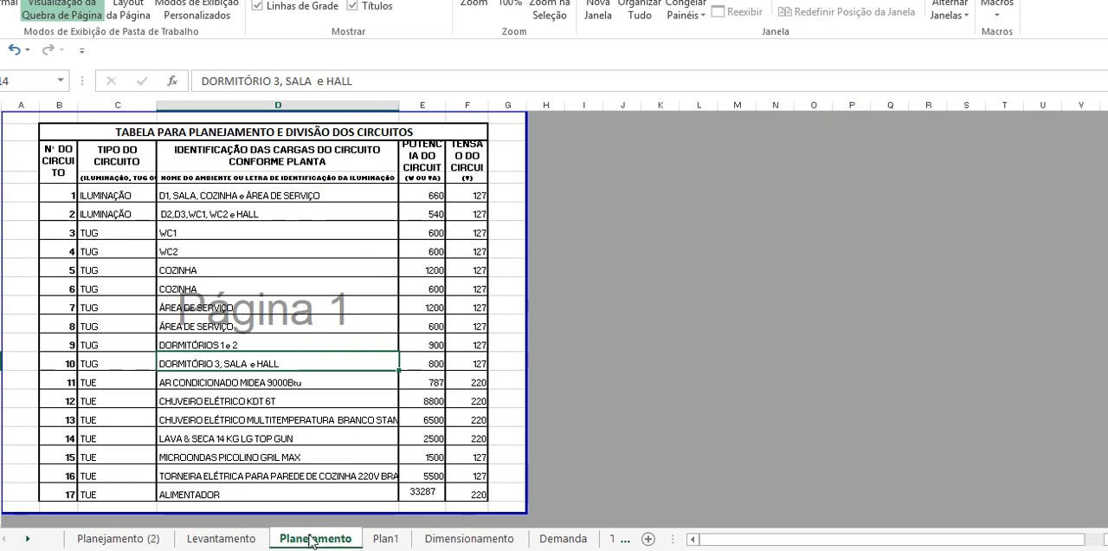
click(232, 381)
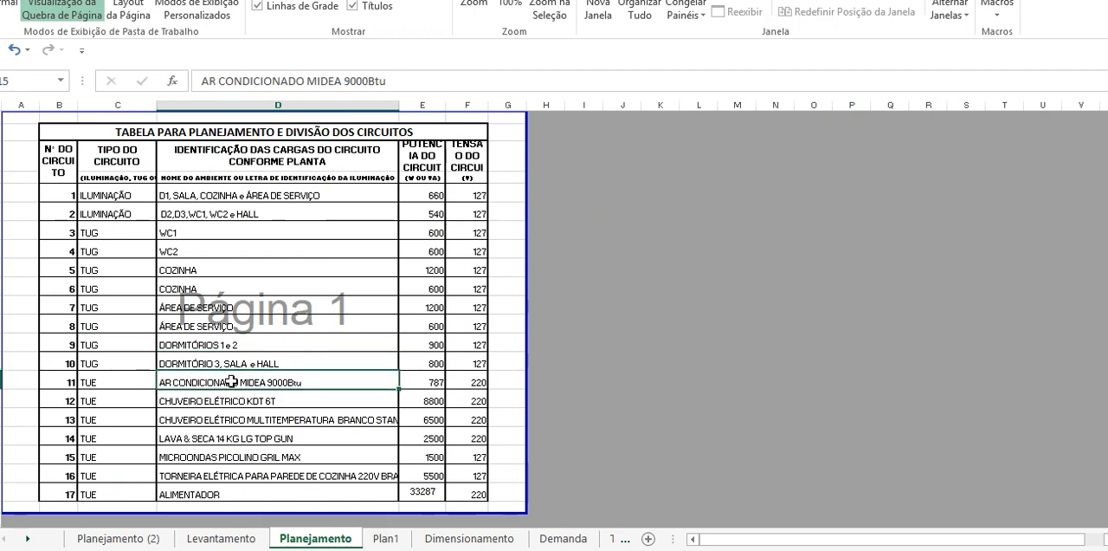
click(479, 383)
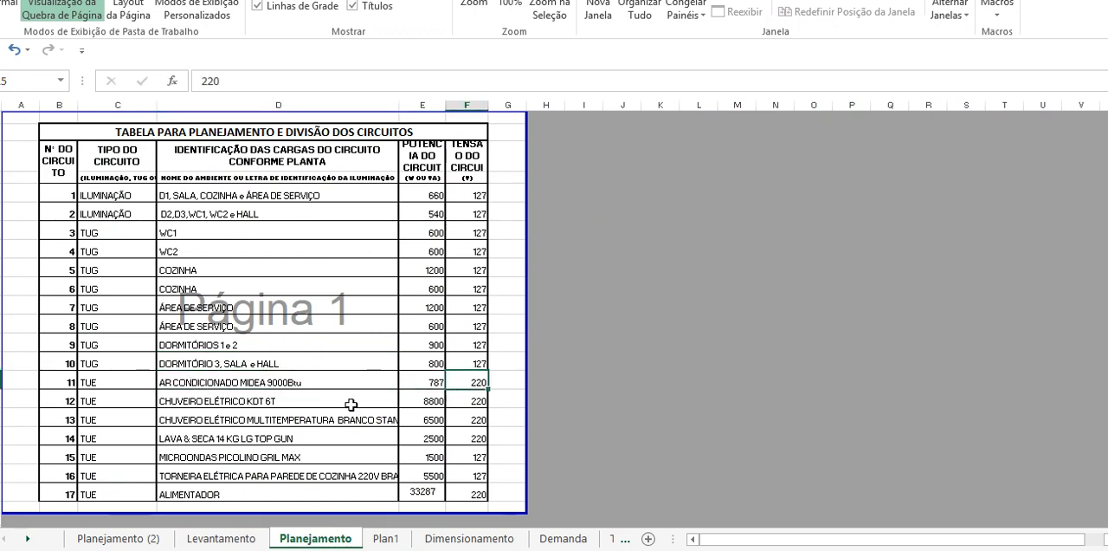
key(alt+Tab)
Copy the filled double-bar outlet with its number from the legend's upper wall to Dormitório 1's upper wall, left of the window outlet
scroll(455, 402, down, 3)
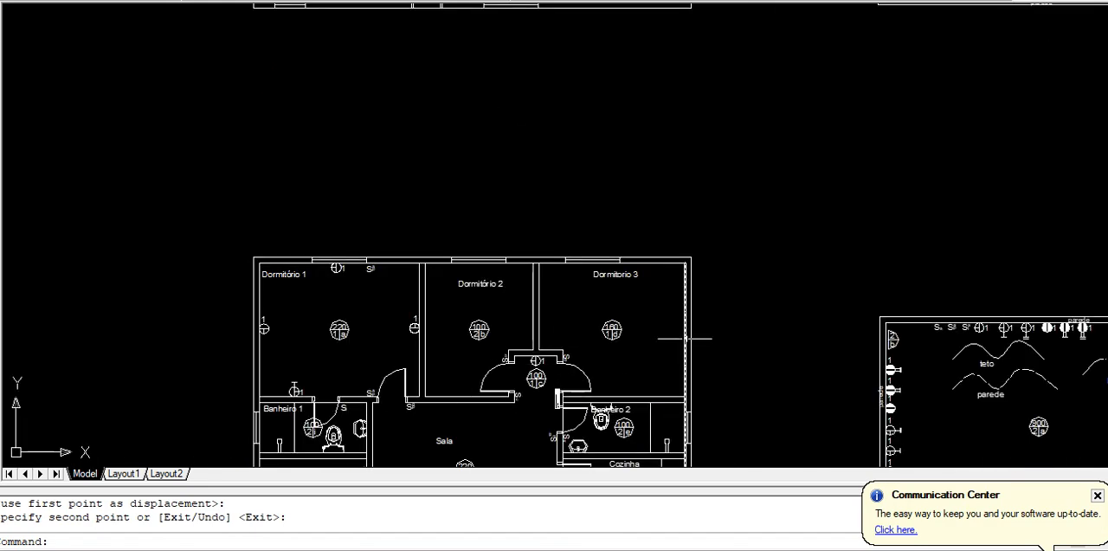
middle_drag(693, 338, 214, 282)
scroll(610, 286, up, 5)
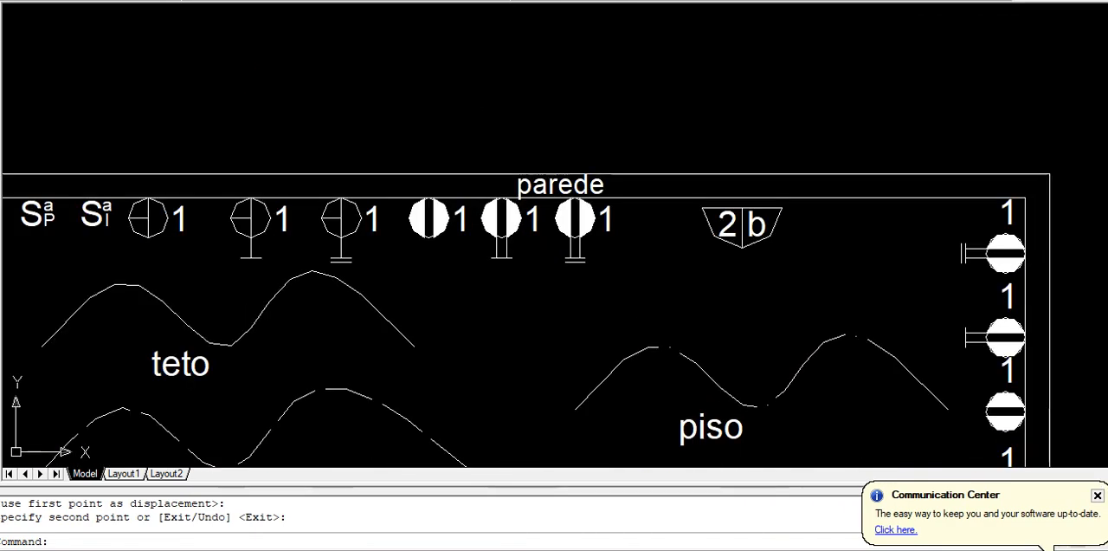
text(co)
key(Return)
click(622, 299)
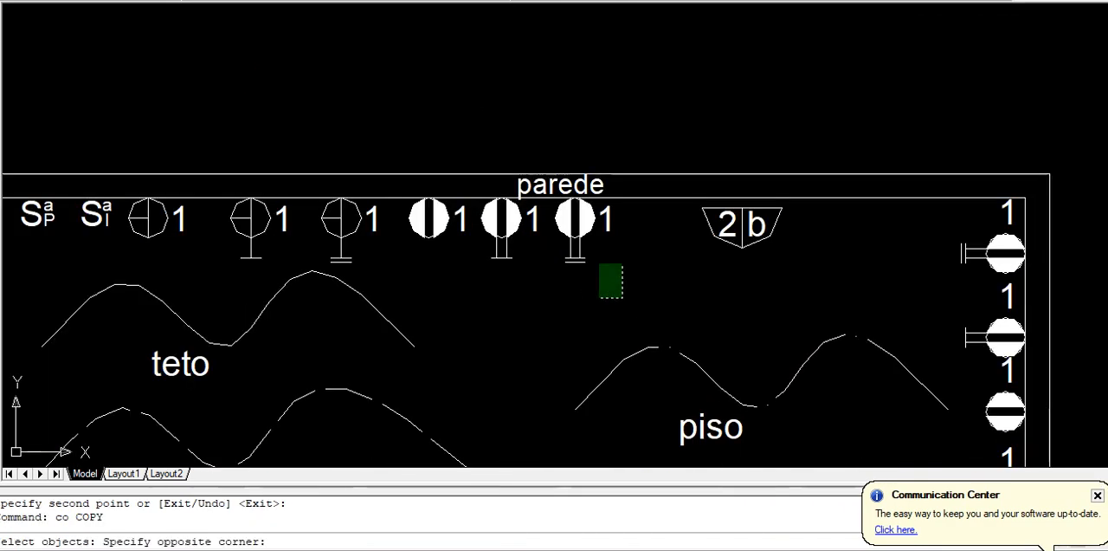
click(556, 201)
key(Return)
scroll(556, 201, up, 2)
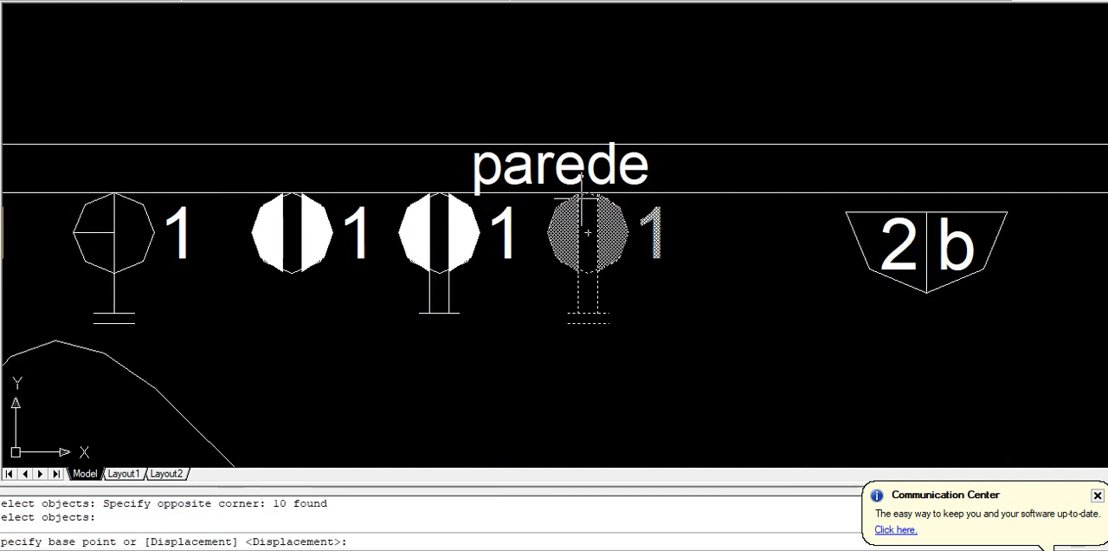
click(589, 192)
scroll(571, 212, down, 8)
middle_drag(571, 212, 1014, 232)
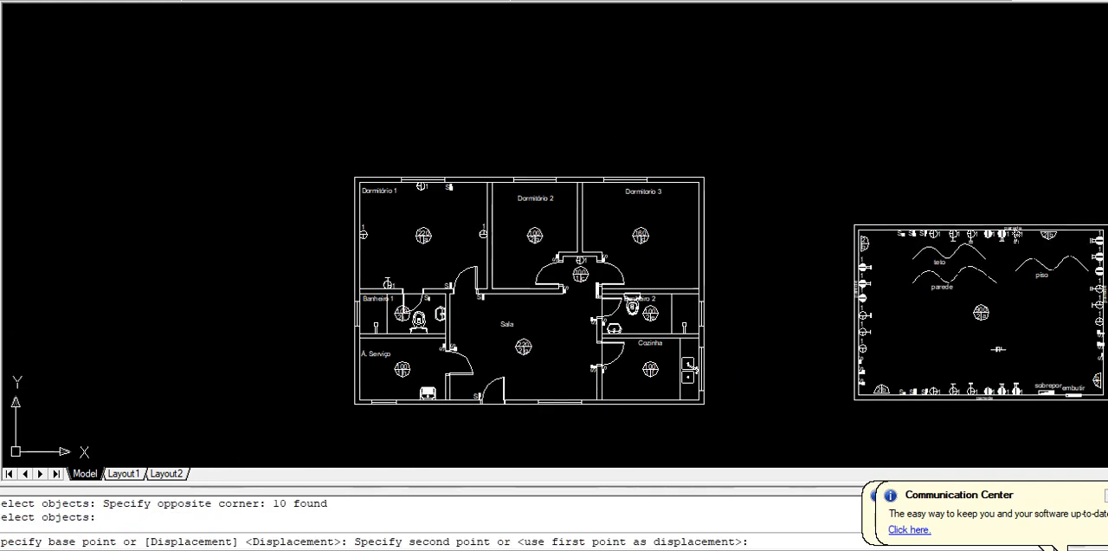
scroll(390, 190, up, 8)
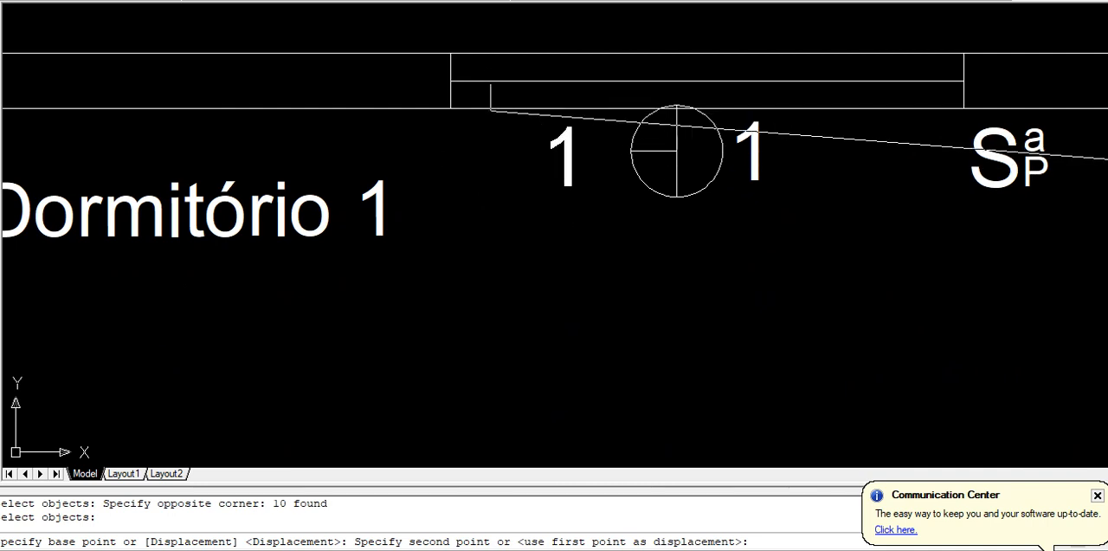
click(490, 110)
key(Return)
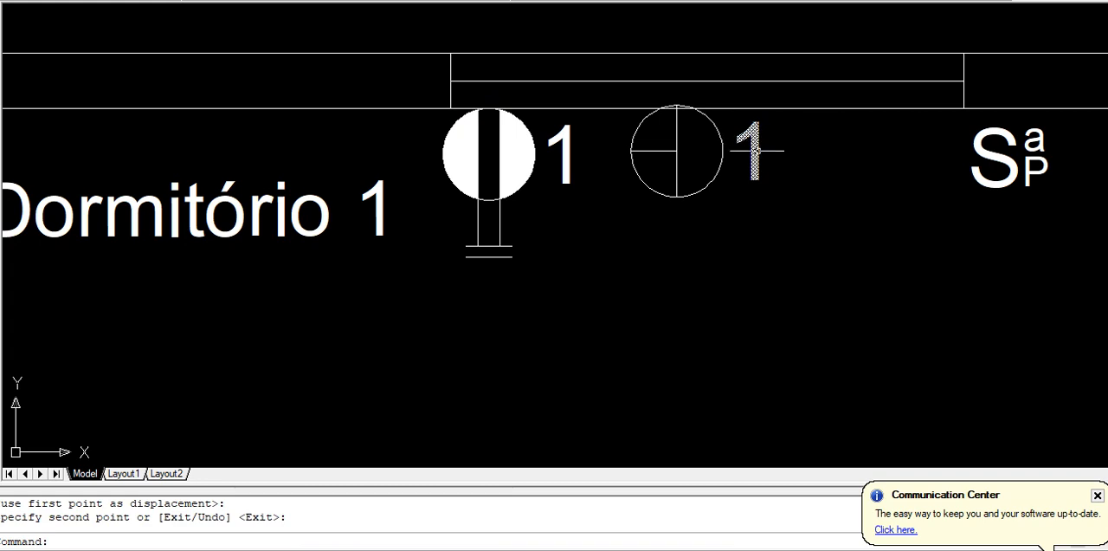
Examine the floor plan copy with all outlets placed, checking their types, positions and circuit numbers room by room
scroll(750, 149, down, 4)
scroll(788, 167, down, 3)
middle_drag(788, 166, 326, 302)
scroll(513, 229, down, 1)
mouse_move(528, 193)
middle_down()
mouse_move(500, 240)
mouse_move(469, 423)
middle_up()
middle_drag(455, 280, 452, 350)
scroll(448, 317, up, 2)
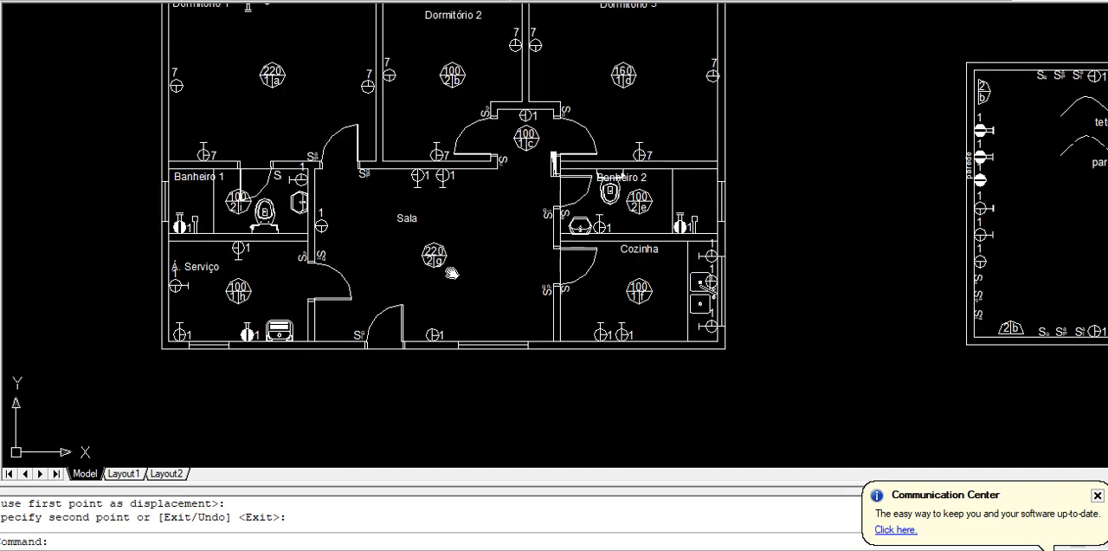
middle_drag(450, 271, 455, 299)
middle_drag(457, 260, 452, 299)
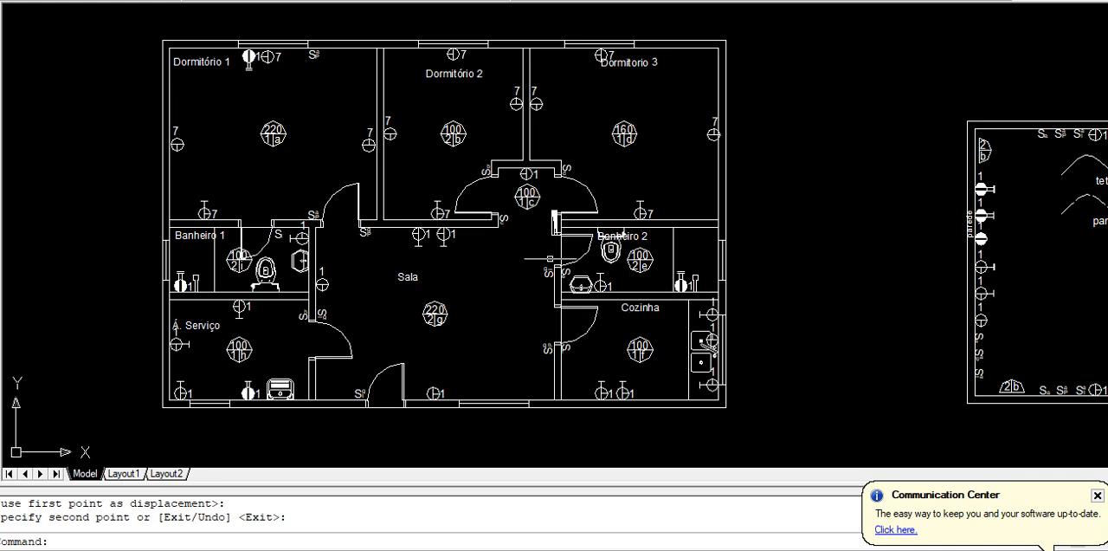
Examine the renumbered floor plan copy, then switch to Excel and check the lighting circuits' rooms on the Planejamento sheet
scroll(372, 148, down, 2)
mouse_move(373, 153)
middle_down()
mouse_move(400, 303)
mouse_move(382, 327)
mouse_move(397, 238)
mouse_move(375, 360)
middle_up()
scroll(357, 288, up, 2)
middle_drag(345, 269, 349, 372)
scroll(363, 306, up, 2)
middle_drag(357, 278, 368, 416)
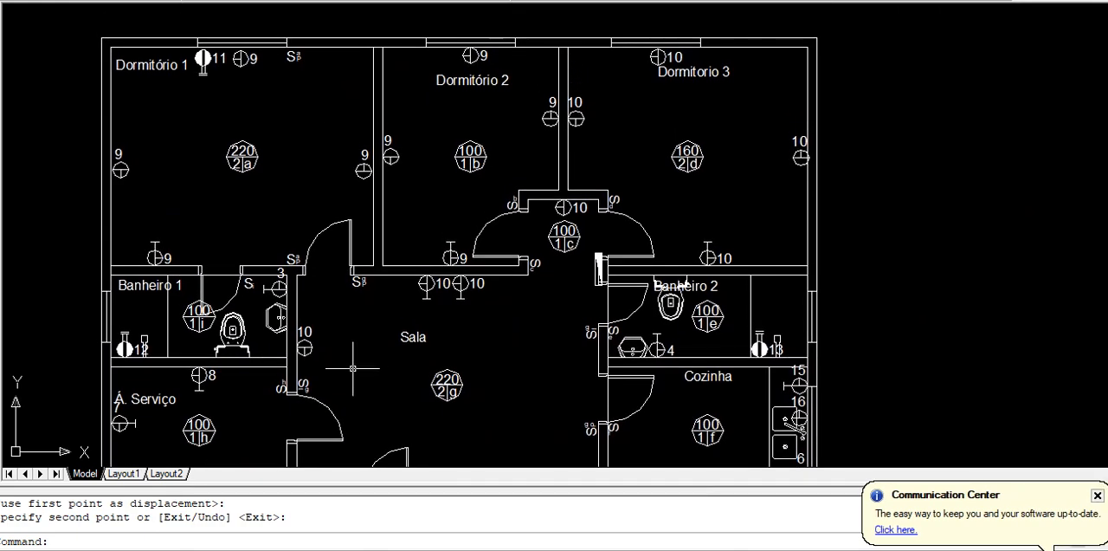
key(alt+Tab)
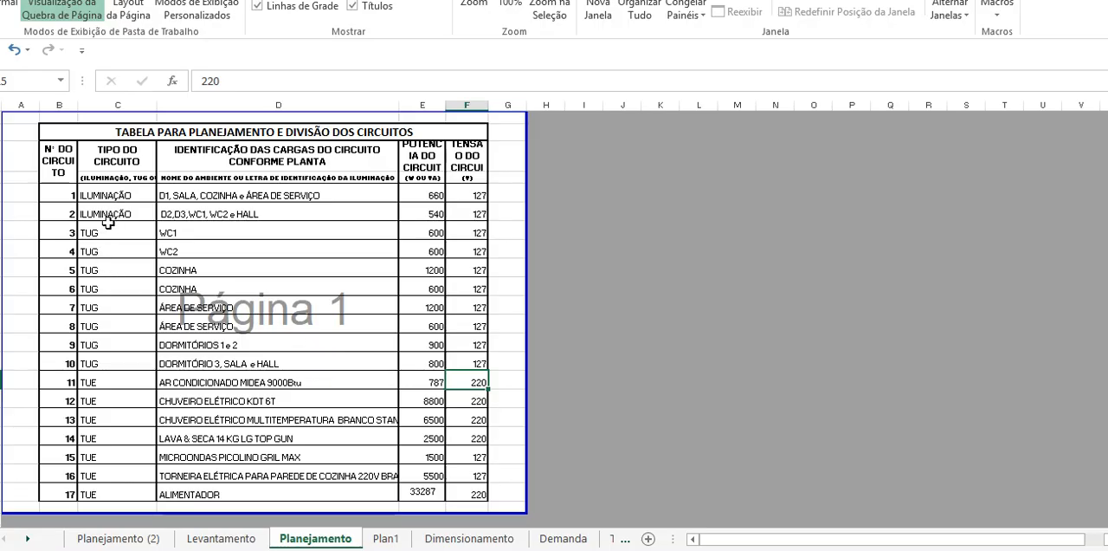
click(76, 196)
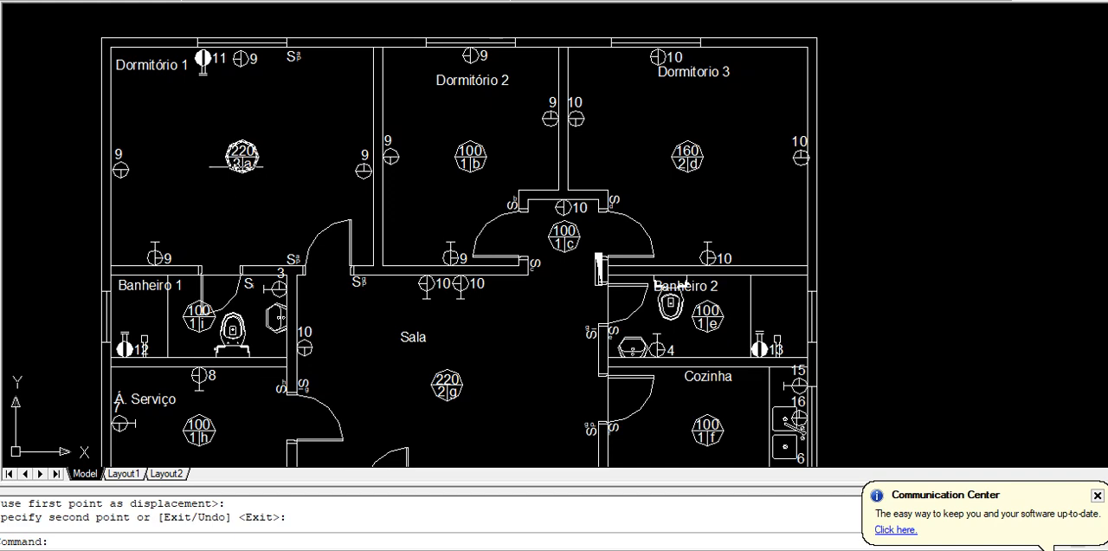
Recheck circuit 1's rooms in Excel and, in AutoCAD, set the circuit number of Dormitório 1's ceiling light to 1
scroll(236, 164, up, 3)
scroll(242, 168, down, 2)
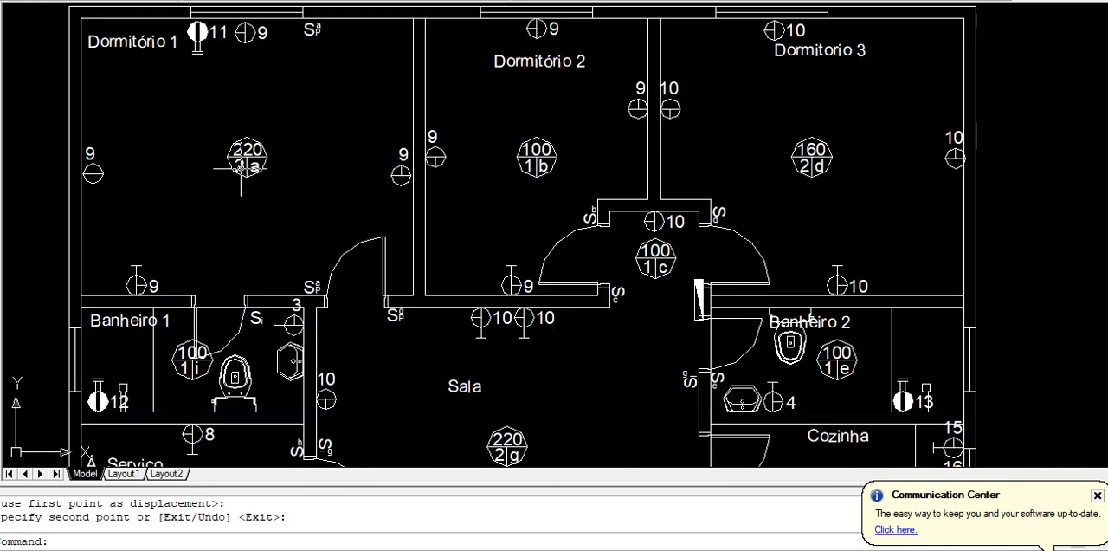
key(alt+Tab)
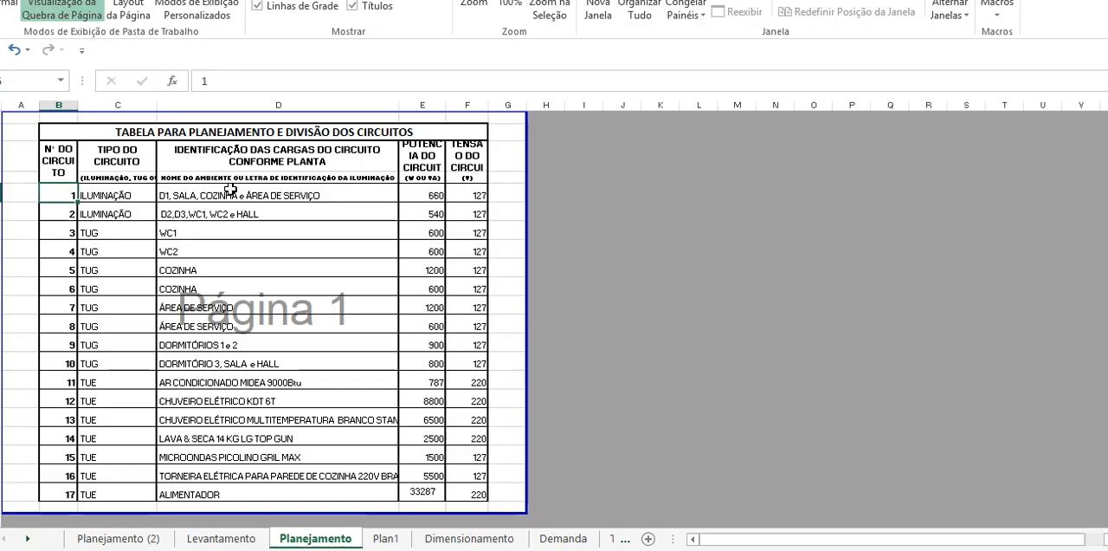
key(alt+Tab)
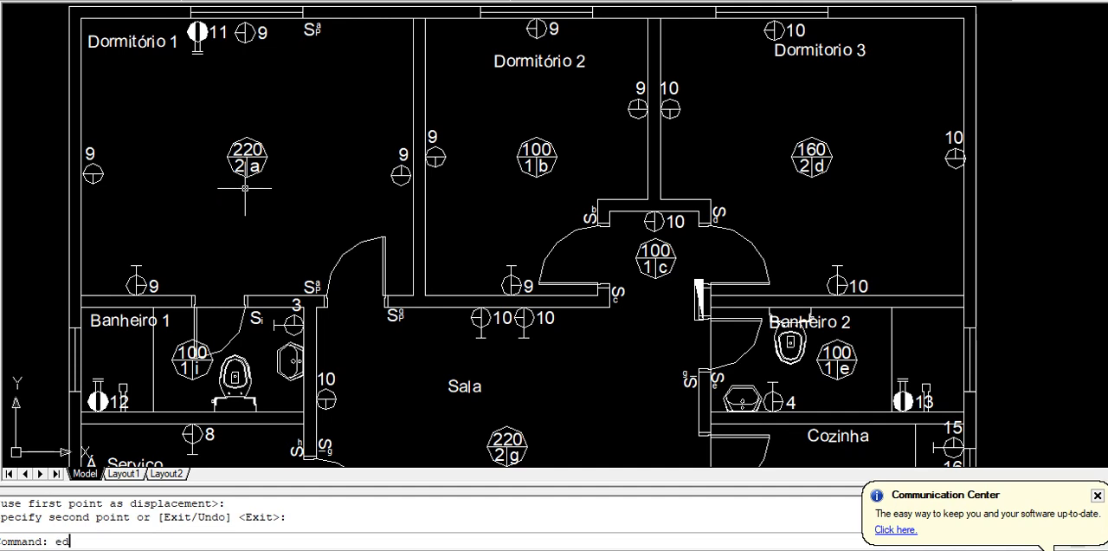
text(ed)
key(Return)
click(247, 164)
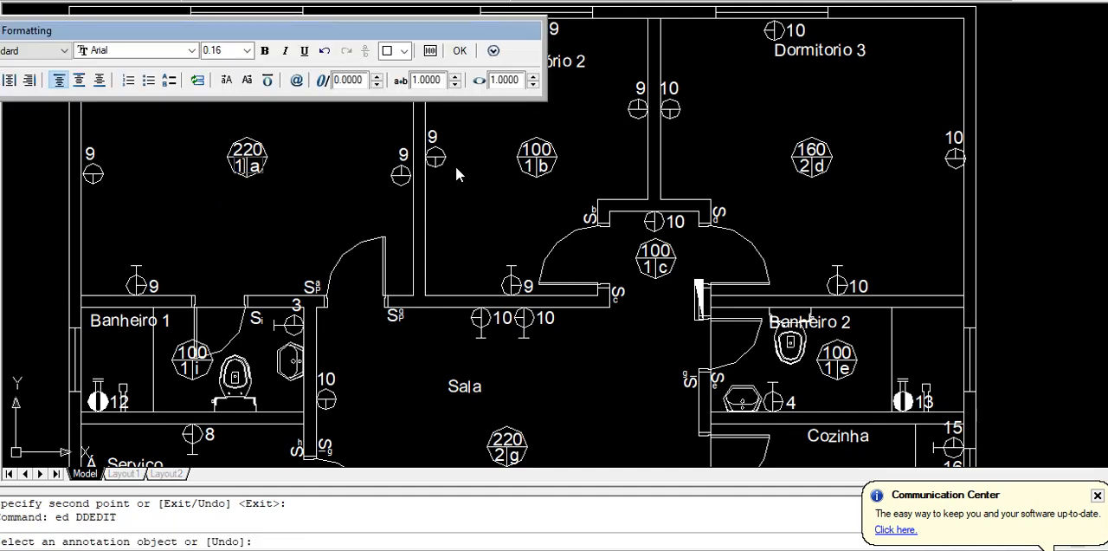
click(459, 51)
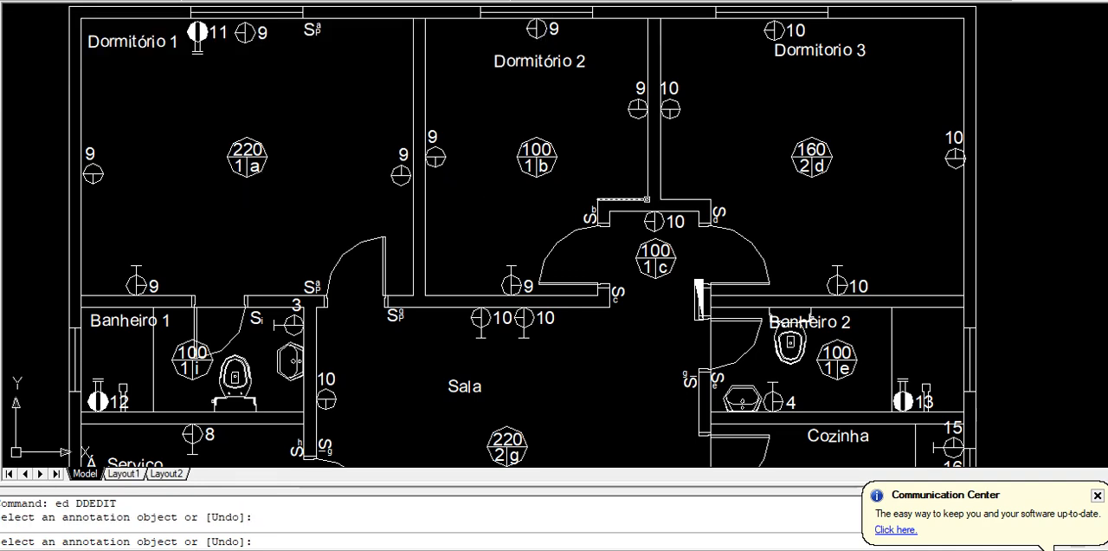
Consult the lighting circuits in Excel and, back in AutoCAD, set the circuit number of the Sala's ceiling light to 1
key(alt+Tab)
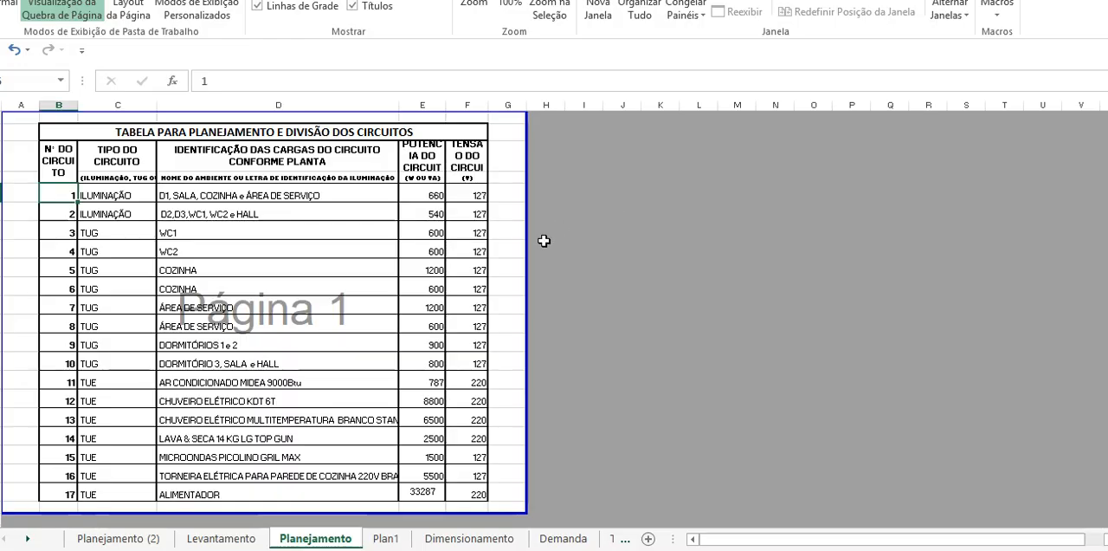
key(alt+Tab)
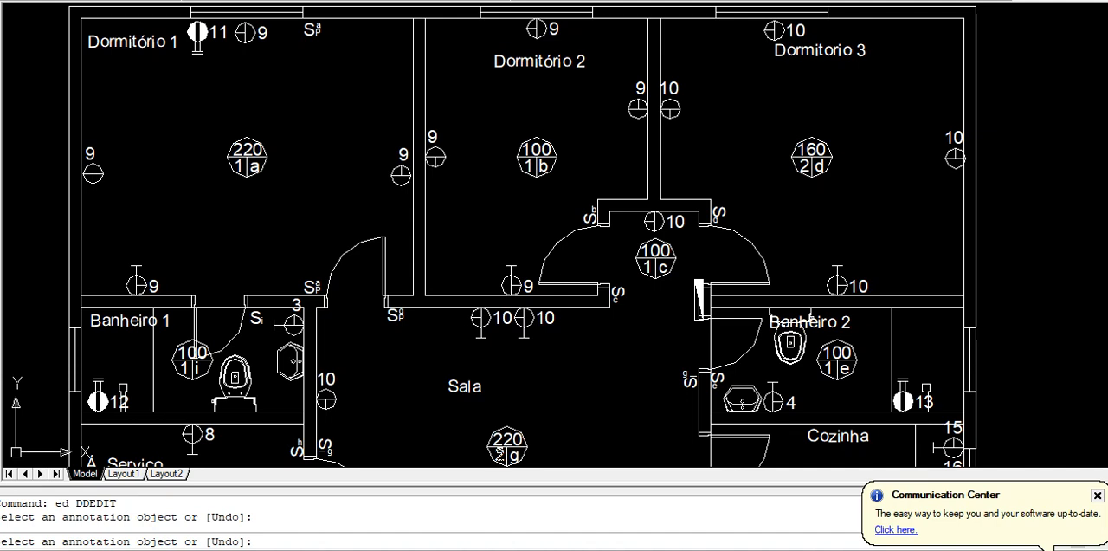
click(500, 454)
double_click(499, 453)
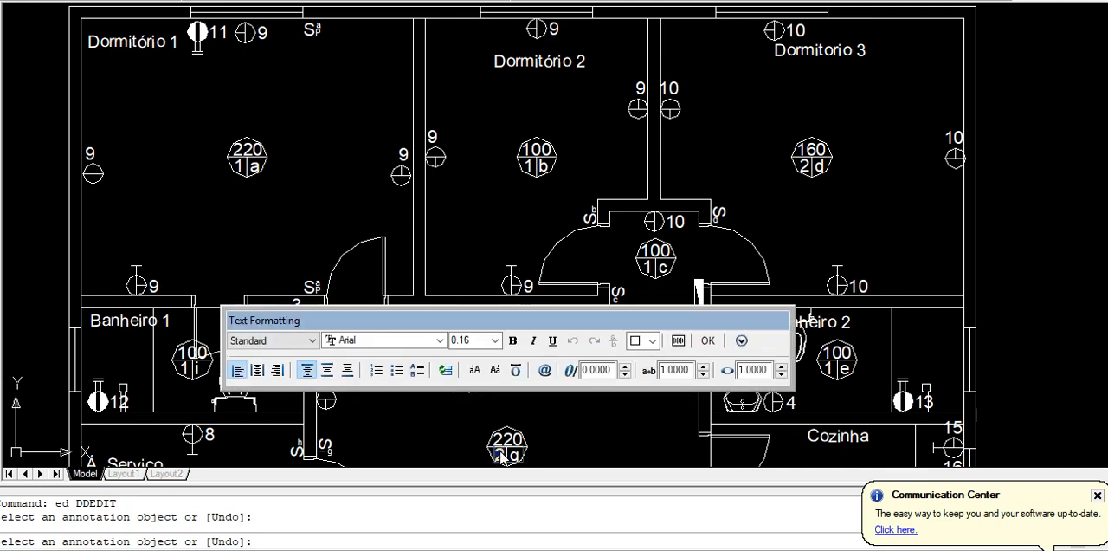
click(632, 423)
middle_drag(632, 422, 522, 225)
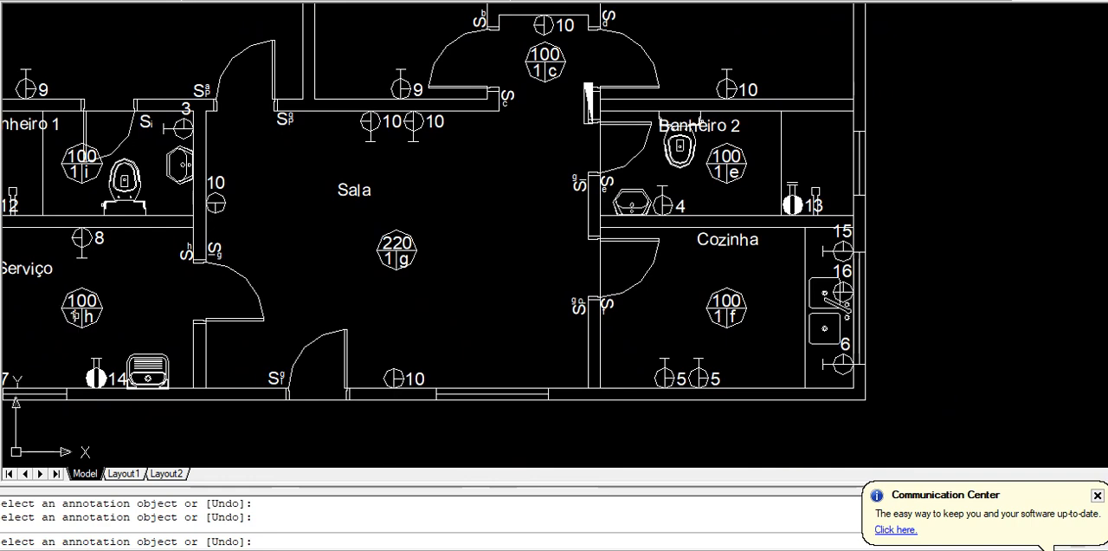
Check circuit 2's rooms in Excel and, back in AutoCAD, set the circuit number of Dormitório 2's ceiling light to 2
middle_drag(316, 229, 297, 321)
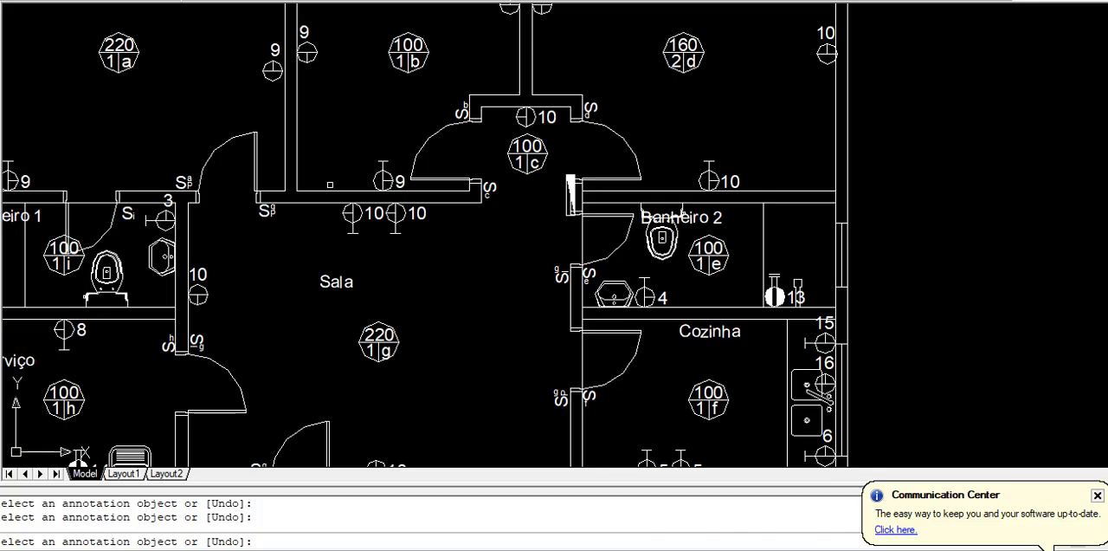
middle_drag(401, 58, 395, 132)
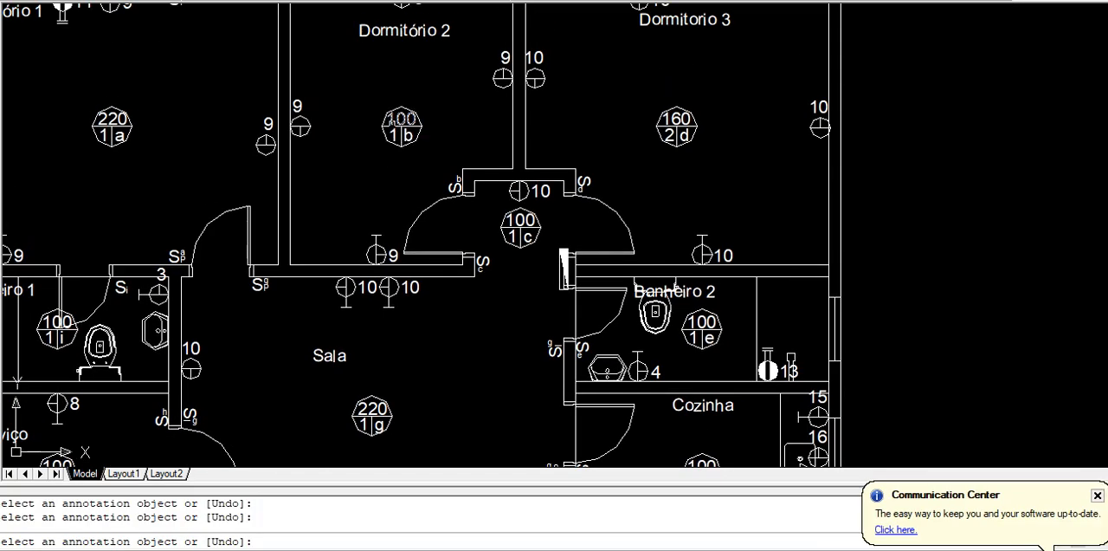
click(401, 134)
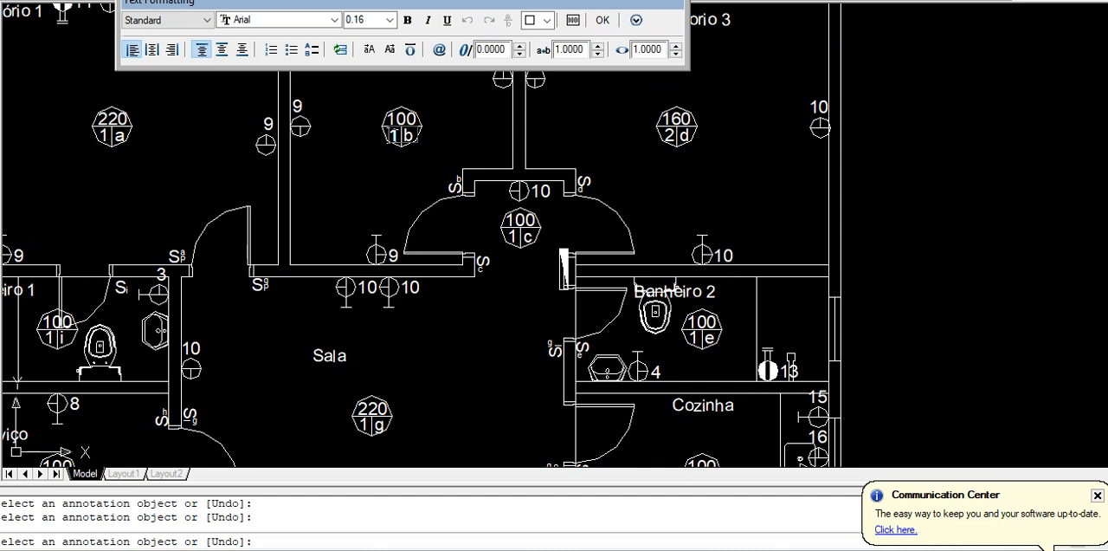
click(467, 328)
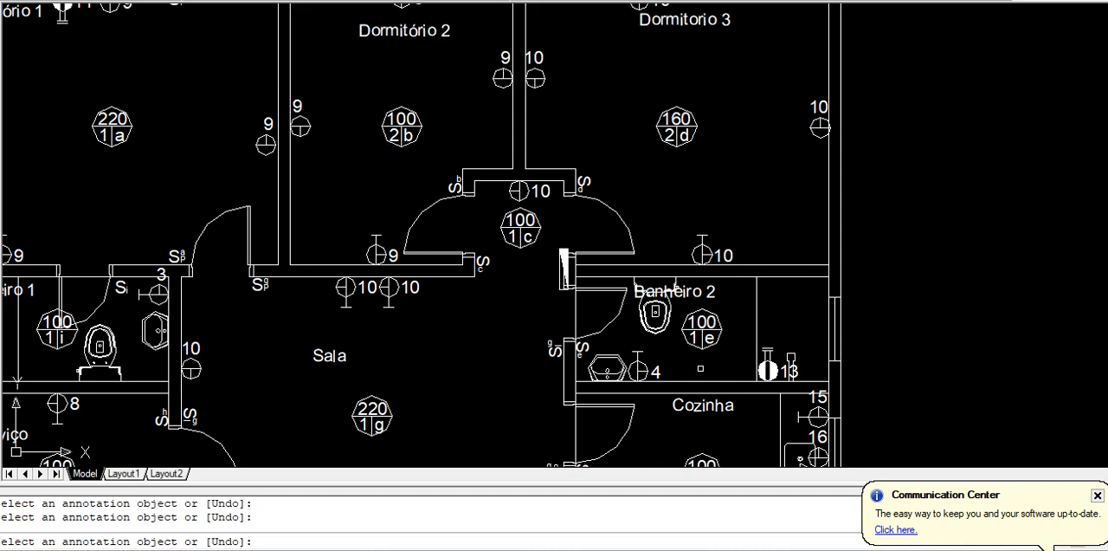
Set the circuit numbers of the ceiling lights in Banheiro 2, Banheiro 1 and the hall to 2
click(702, 337)
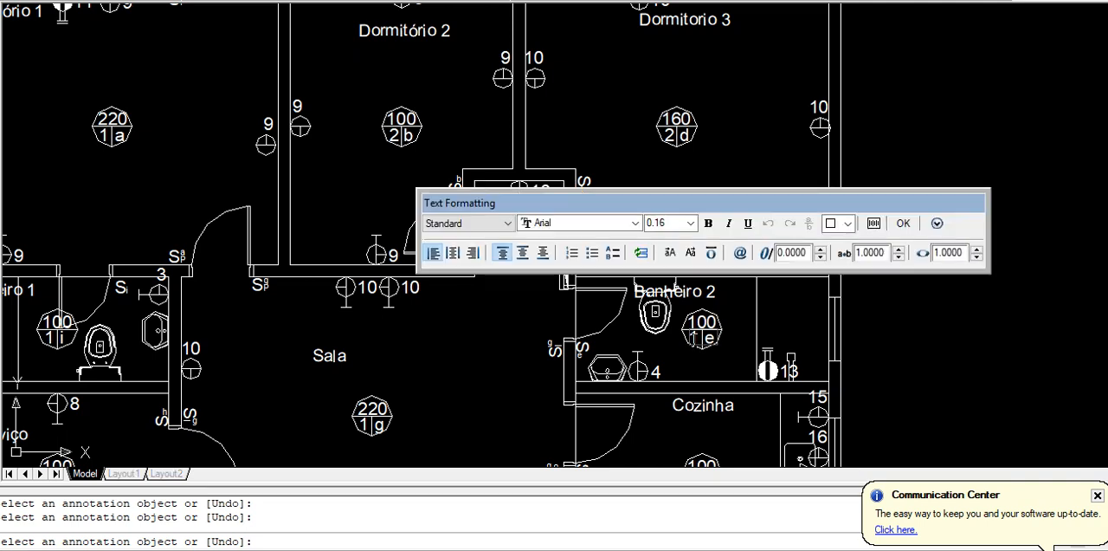
text(2)
click(574, 384)
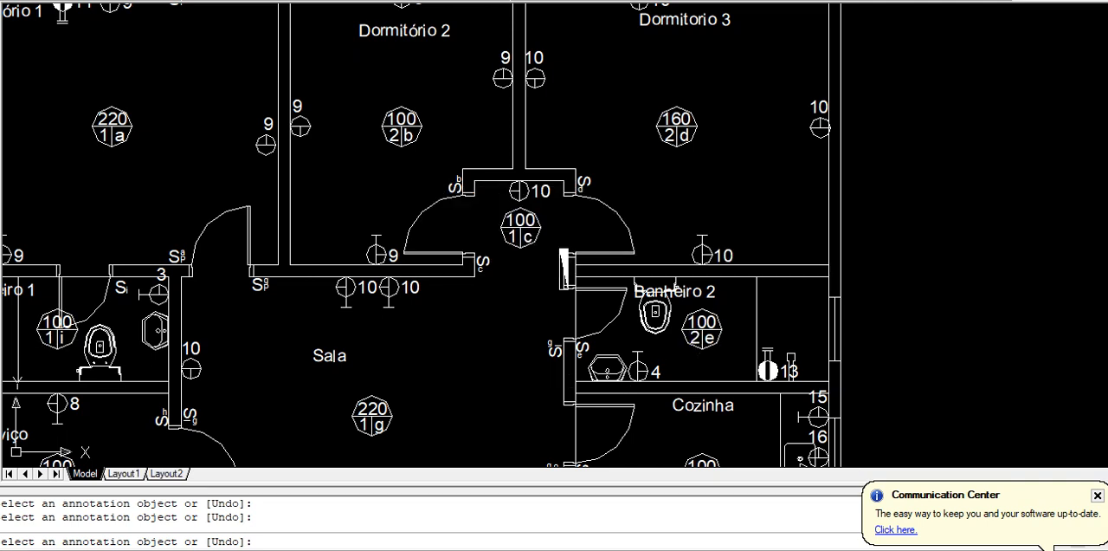
click(54, 338)
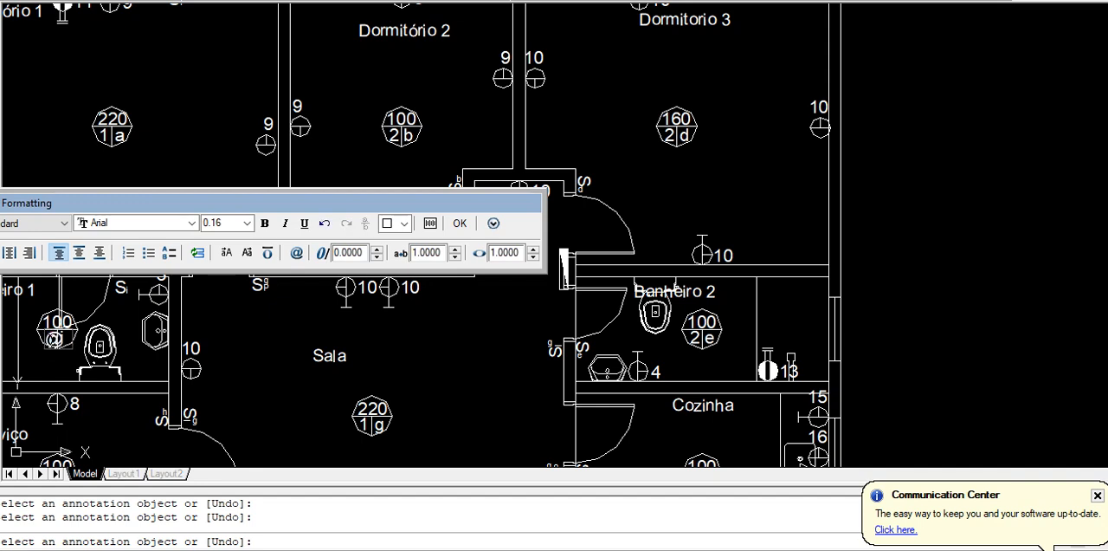
text(2)
click(375, 403)
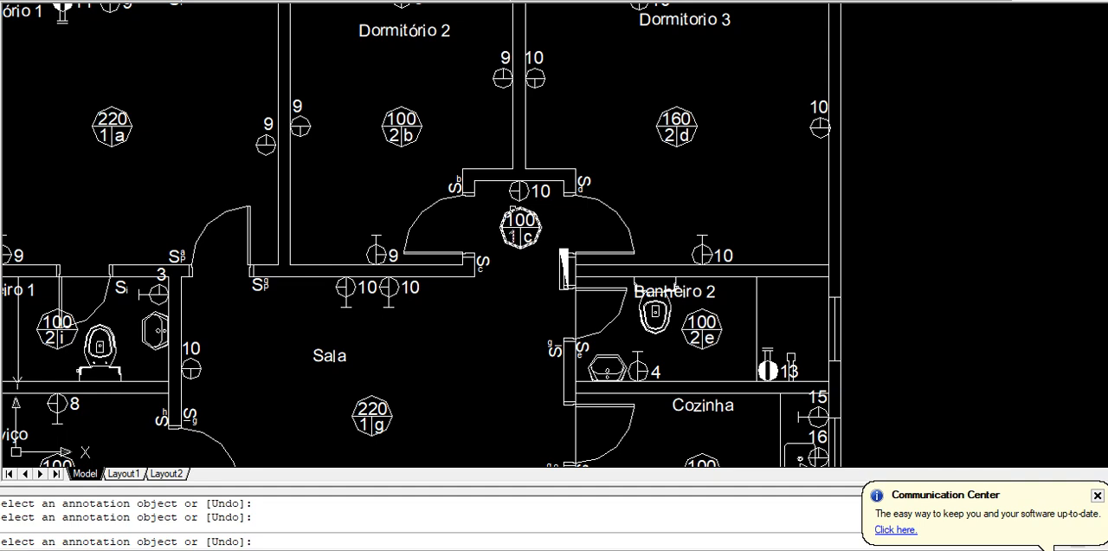
click(520, 236)
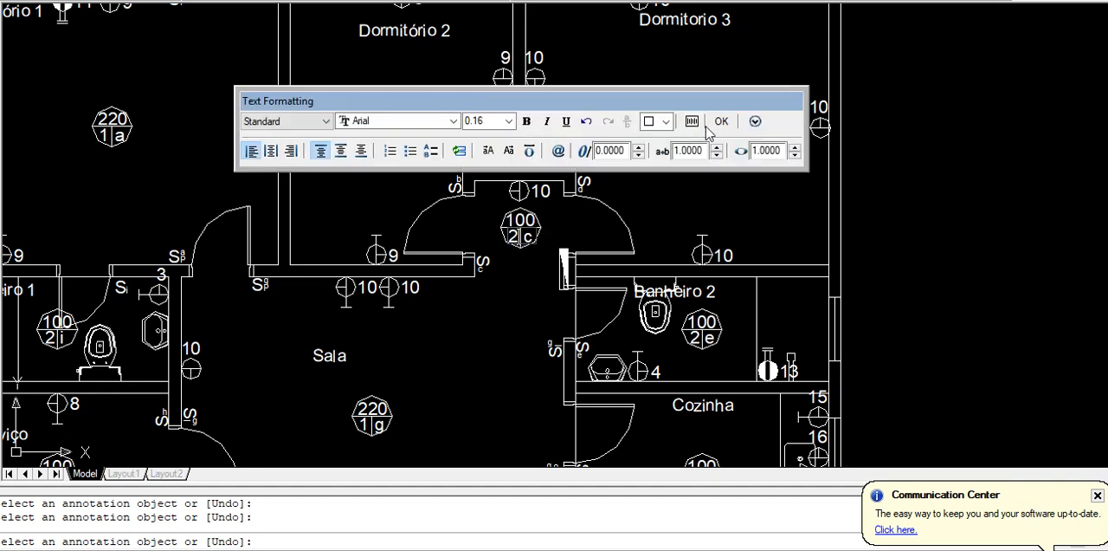
click(721, 121)
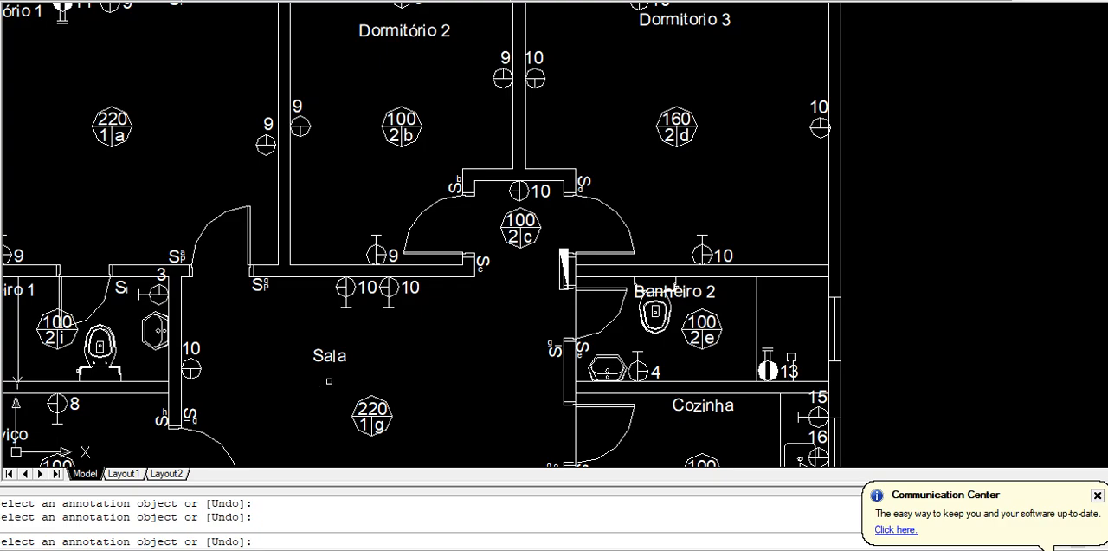
Compare the outlets' circuit numbers room by room in AutoCAD with the TUG and TUE circuits on Excel's Planejamento sheet
key(alt+Tab)
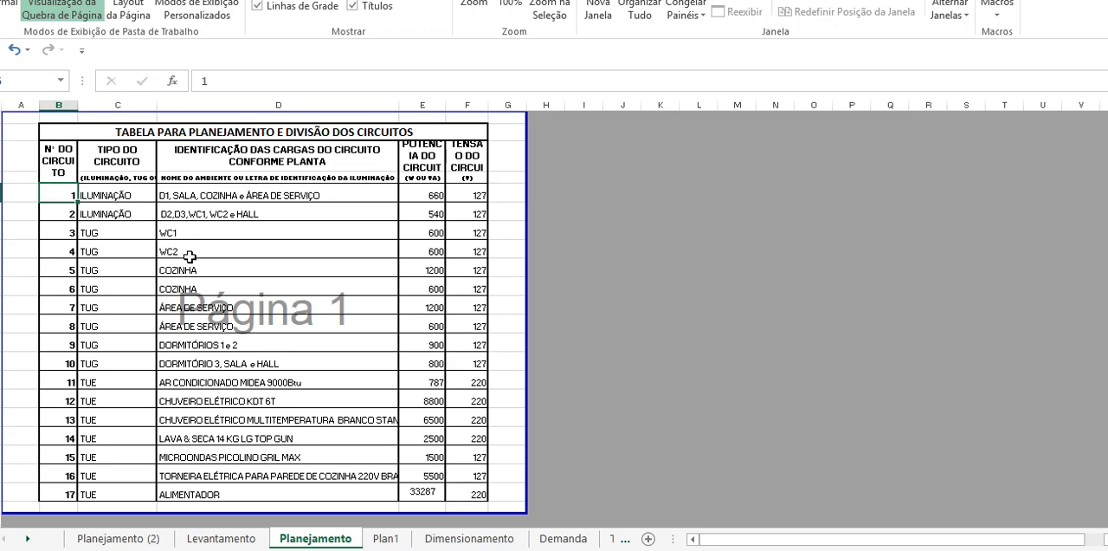
key(alt+Tab)
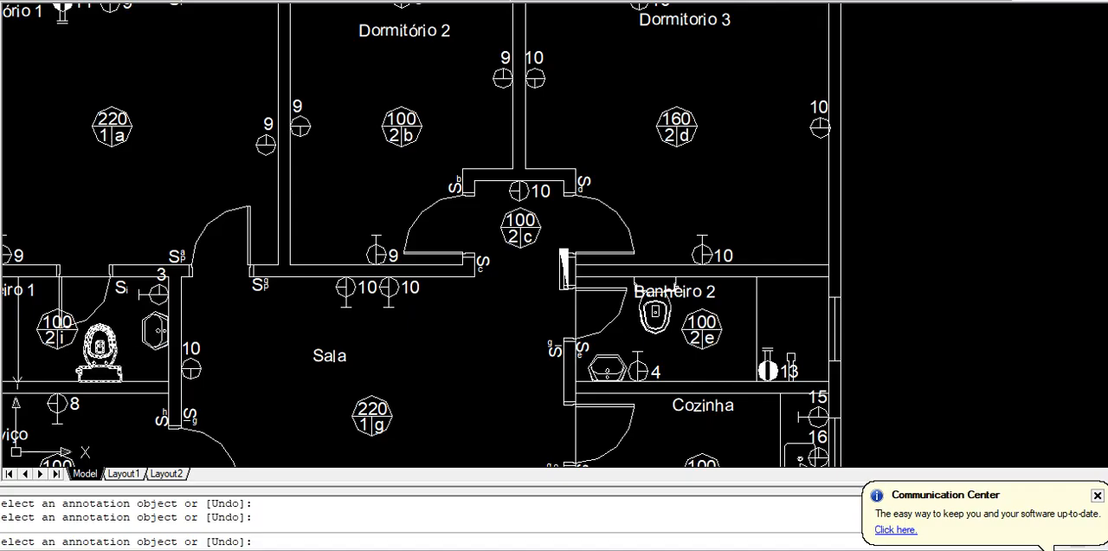
middle_drag(71, 342, 177, 338)
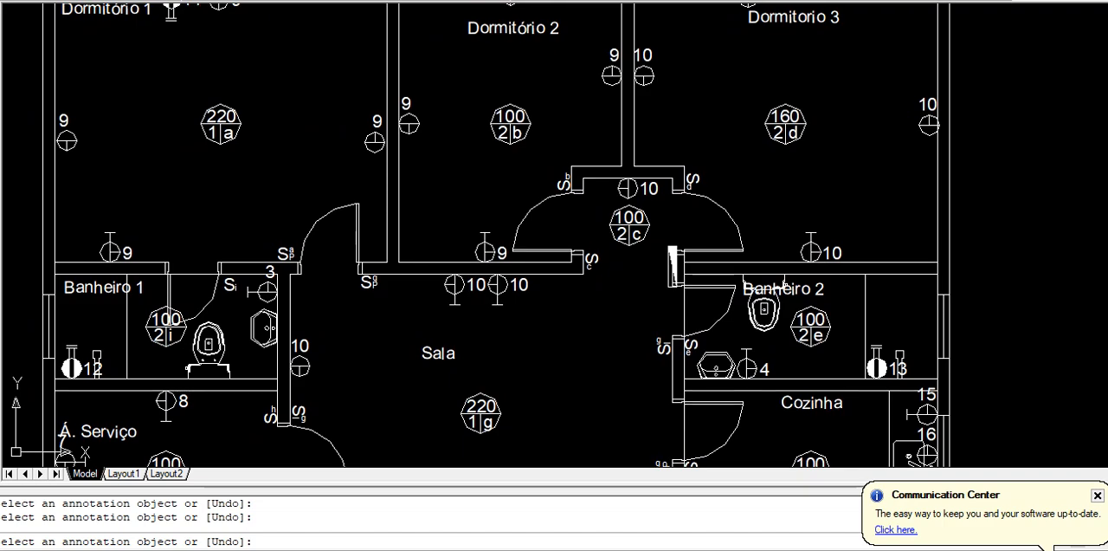
key(alt+Tab)
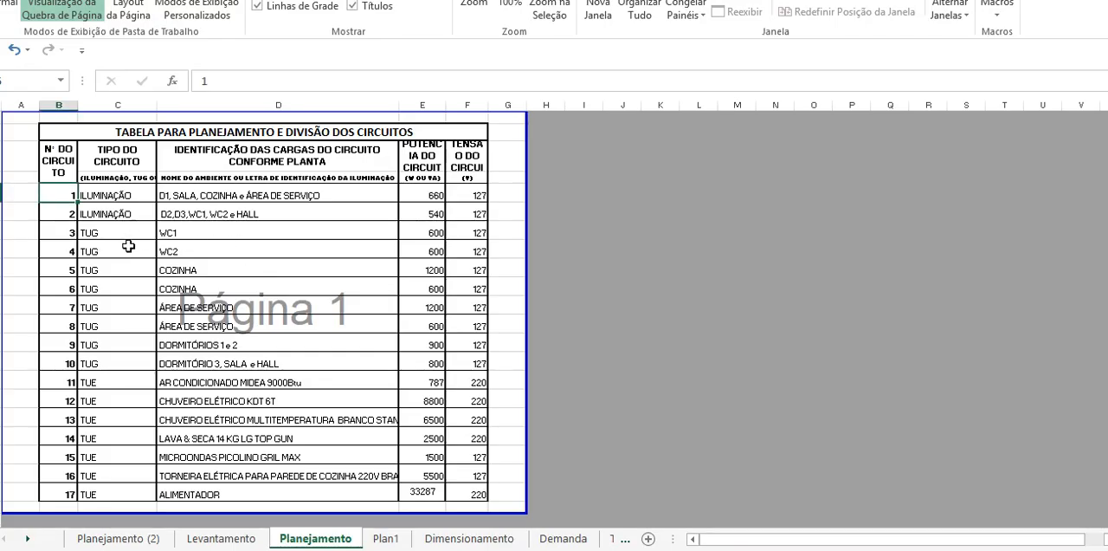
key(alt+Tab)
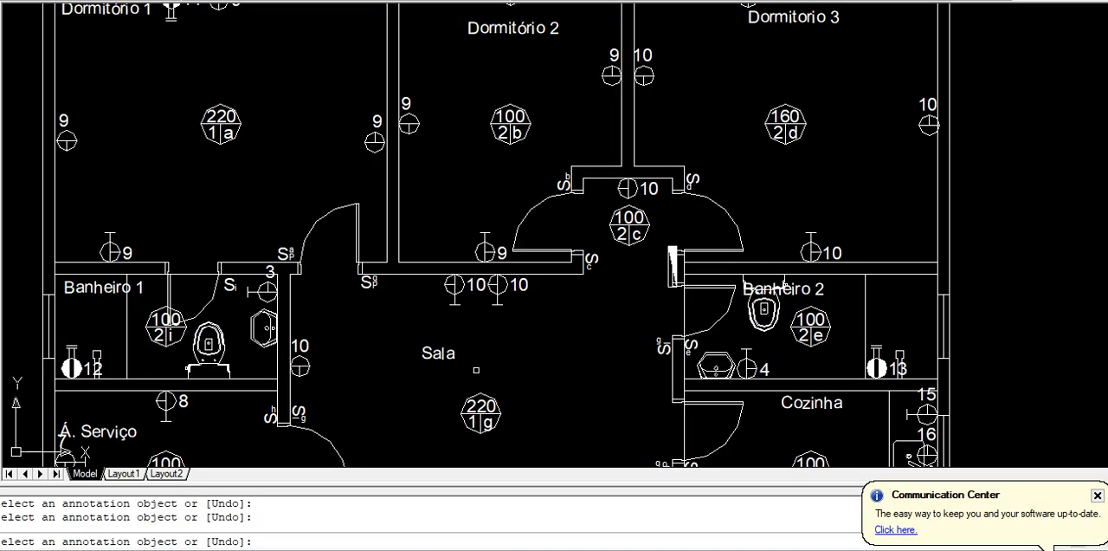
key(alt+Tab)
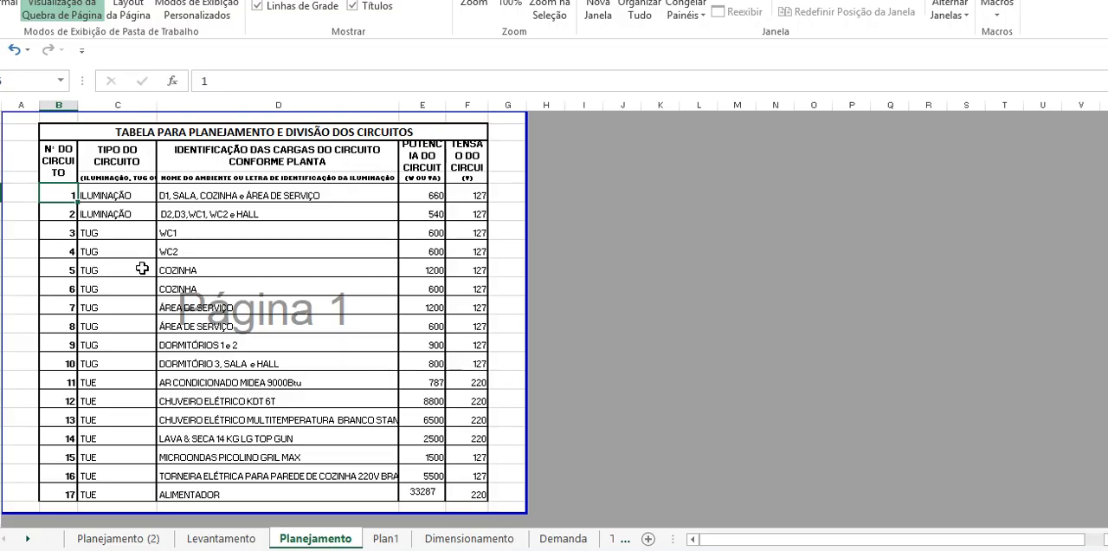
key(alt+Tab)
middle_drag(406, 346, 174, 138)
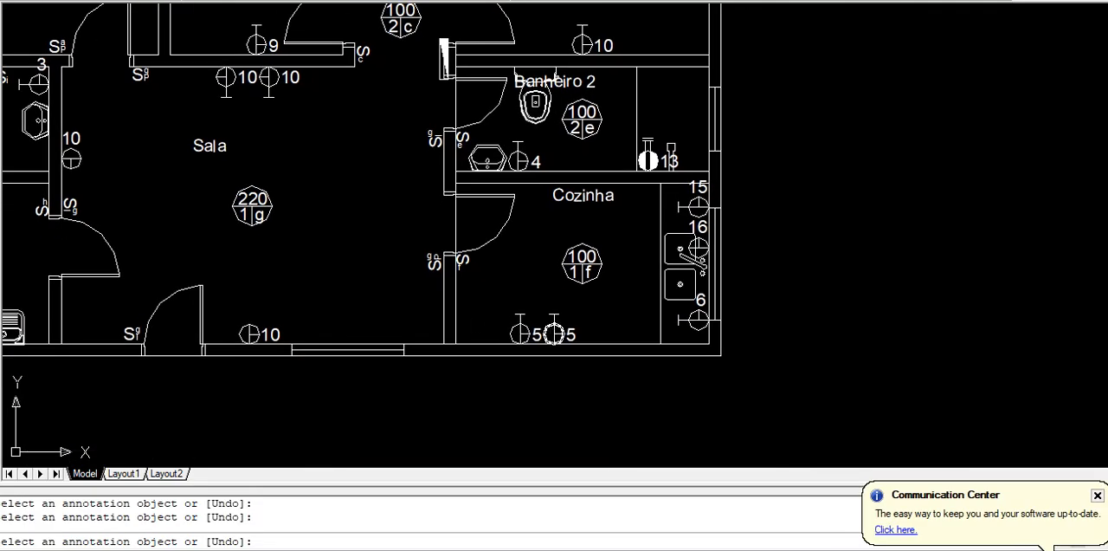
key(alt+Tab)
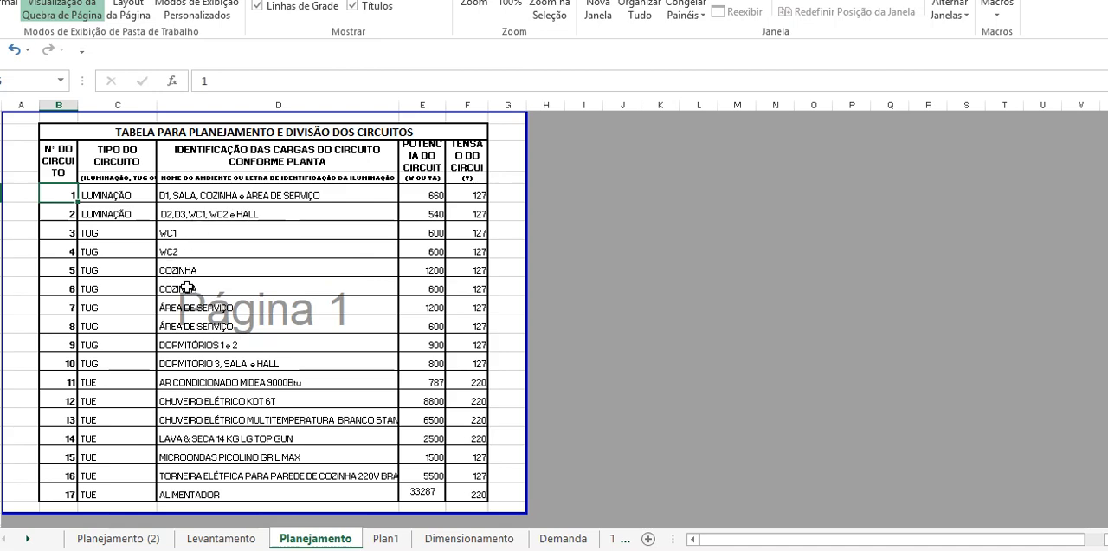
key(alt+Tab)
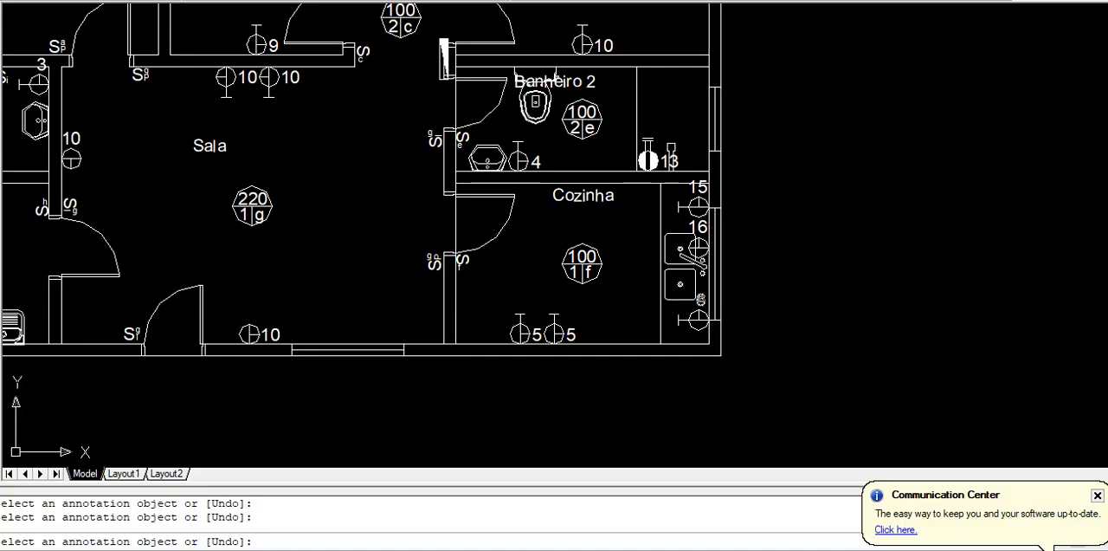
key(alt+Tab)
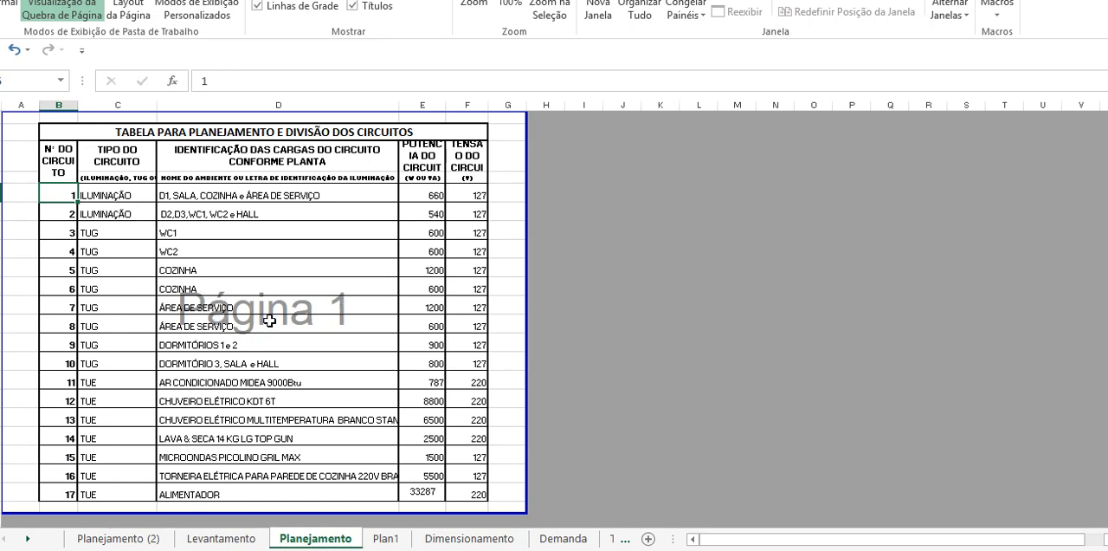
scroll(267, 331, right, 3)
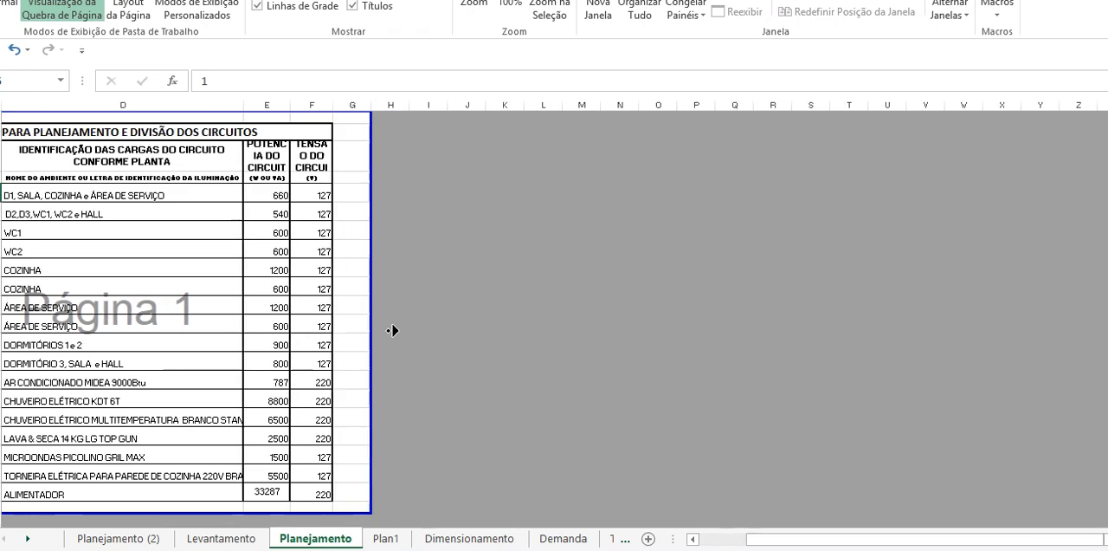
scroll(95, 329, left, 1)
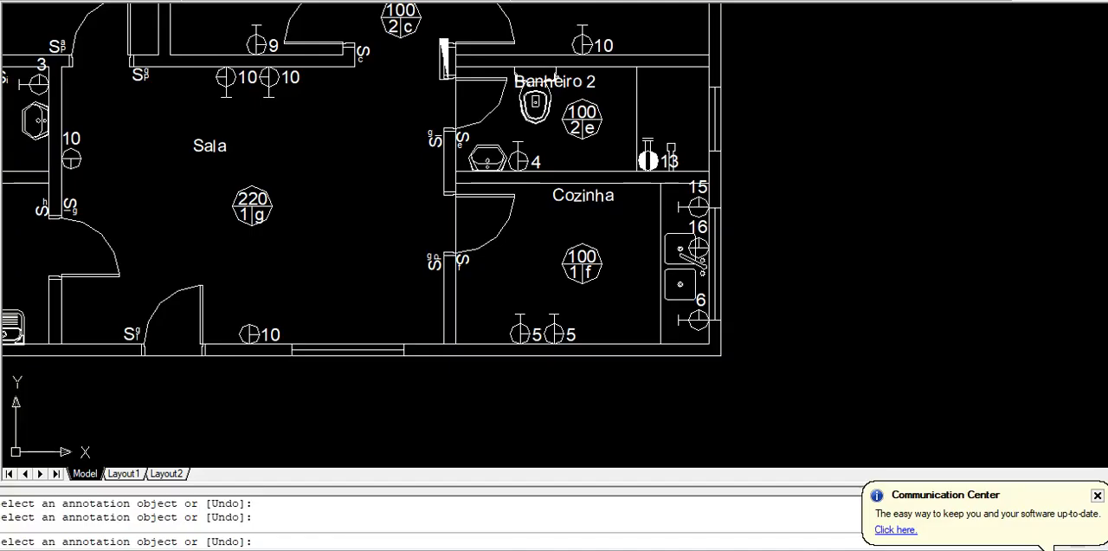
middle_drag(129, 363, 386, 364)
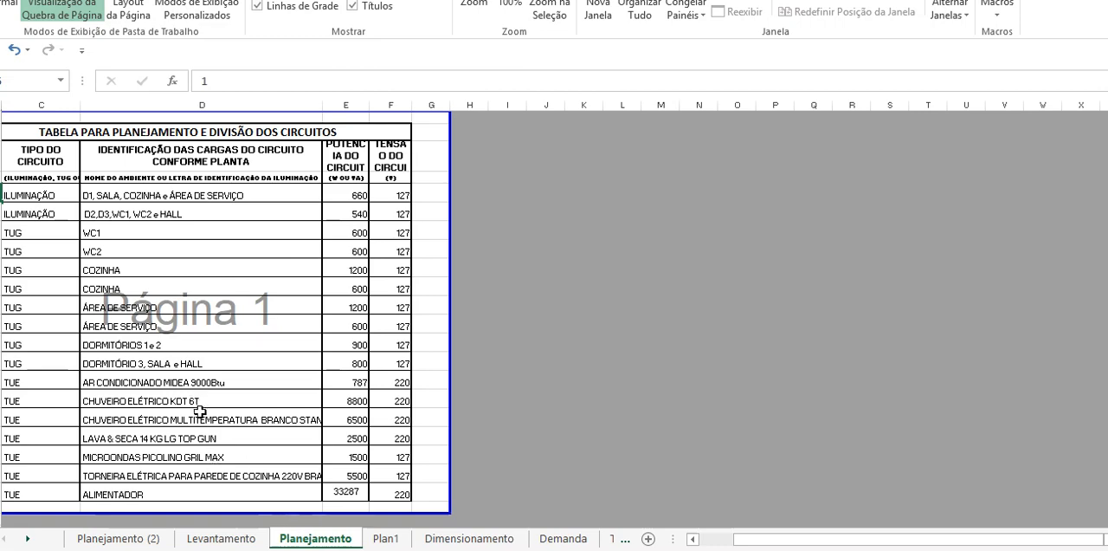
scroll(117, 365, left, 2)
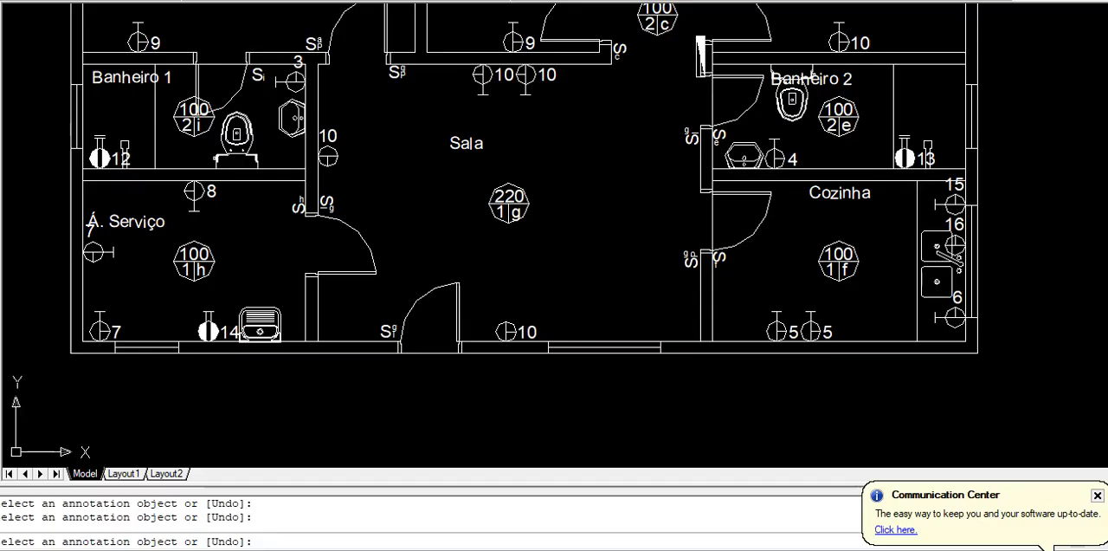
Check the plan's outlet circuit numbers against the TUG and TUE circuits on Excel's Planejamento sheet, up to the feeder, circuit 17
middle_drag(528, 132, 529, 381)
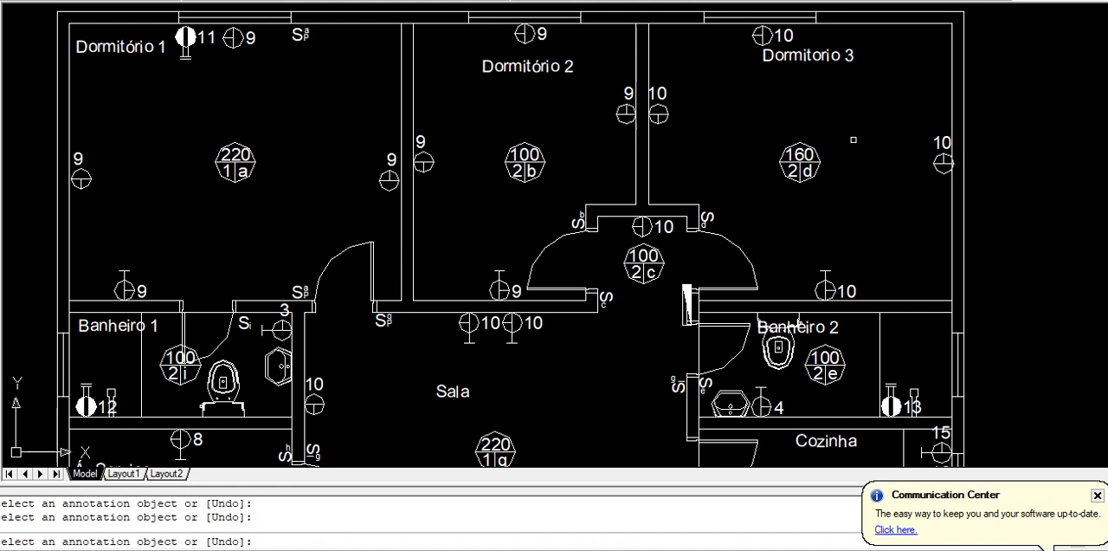
middle_drag(660, 302, 639, 135)
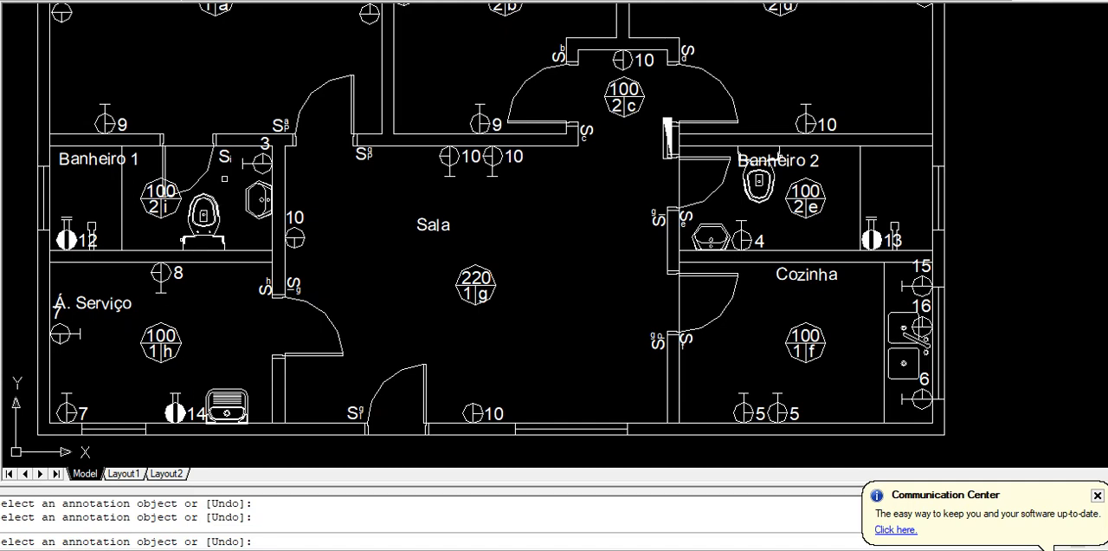
middle_drag(252, 19, 262, 247)
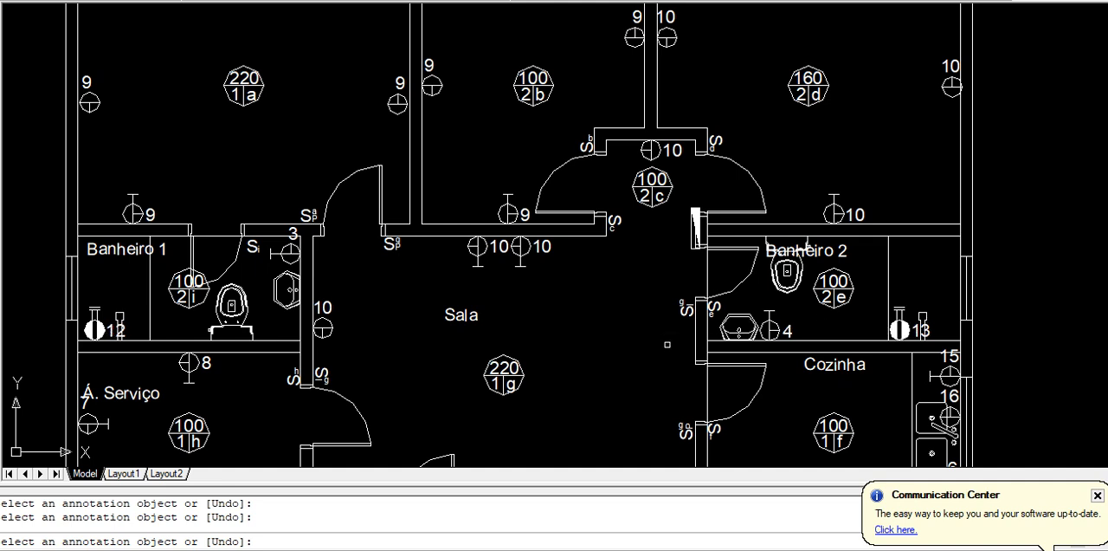
key(Escape)
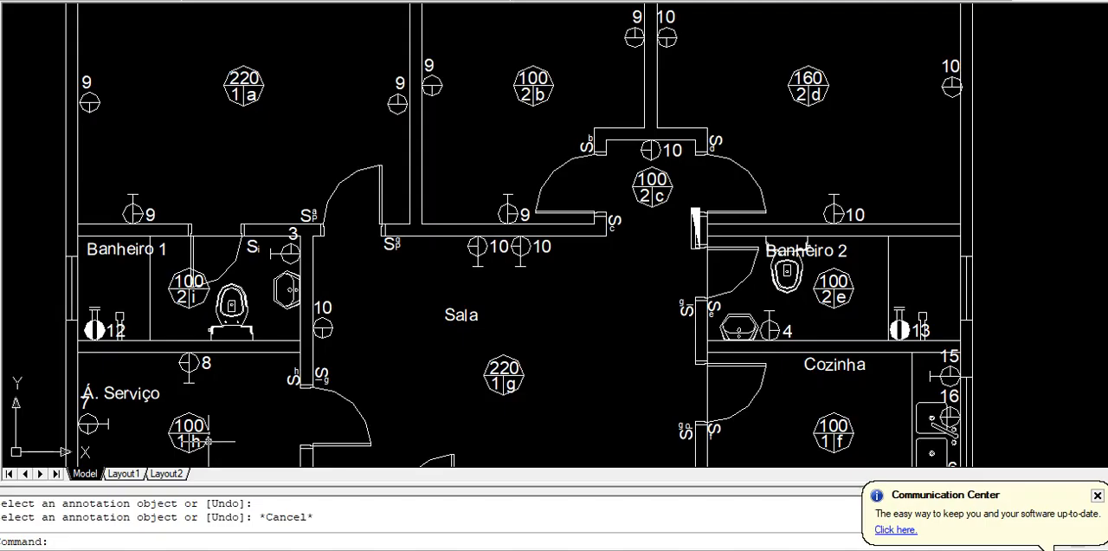
mouse_move(554, 260)
middle_down()
mouse_move(584, 205)
mouse_move(588, 121)
middle_up()
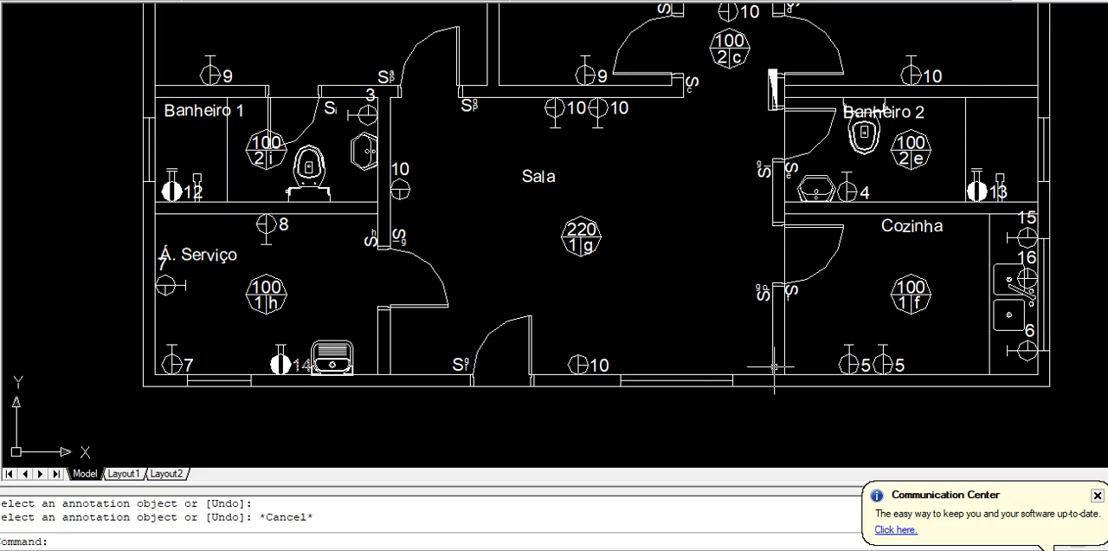
mouse_move(693, 259)
middle_down()
mouse_move(485, 267)
mouse_move(340, 299)
middle_up()
scroll(698, 260, up, 4)
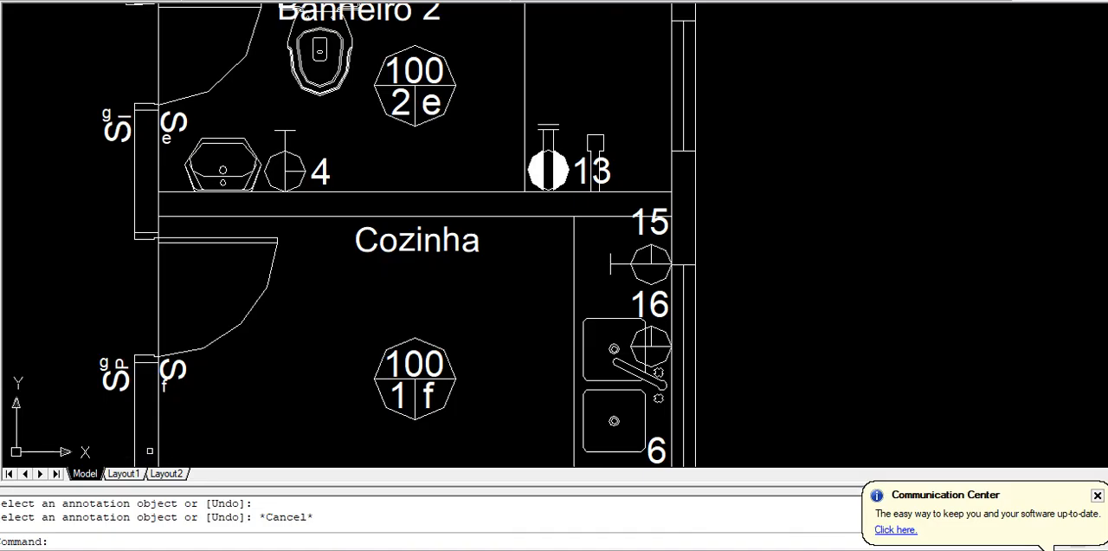
scroll(150, 450, down, 5)
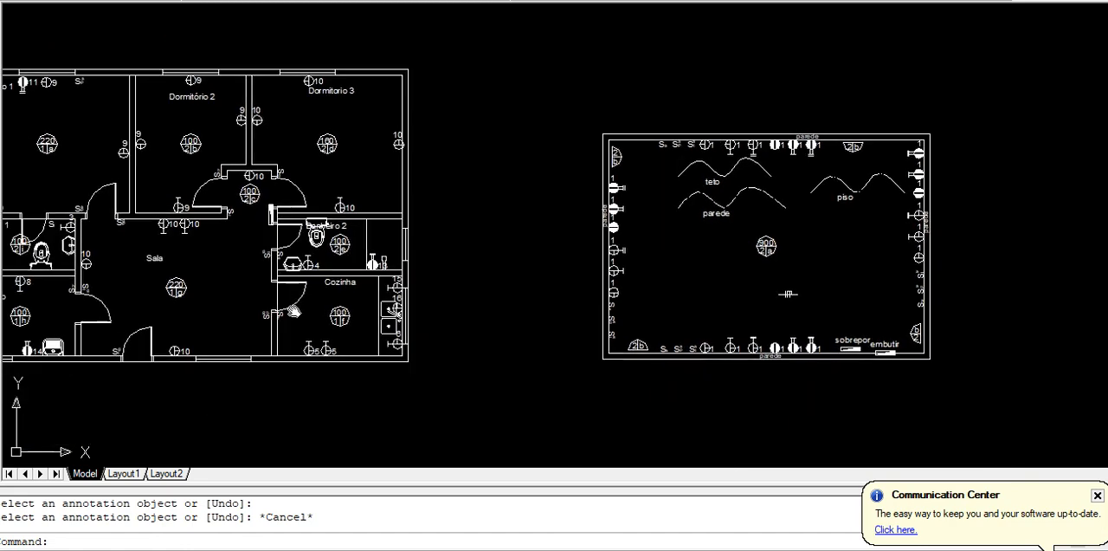
In AutoCAD, examine the teto, parede and piso conduit line samples in the symbol legend beside the floor plan
mouse_move(270, 307)
middle_down()
mouse_move(343, 299)
mouse_move(355, 354)
middle_up()
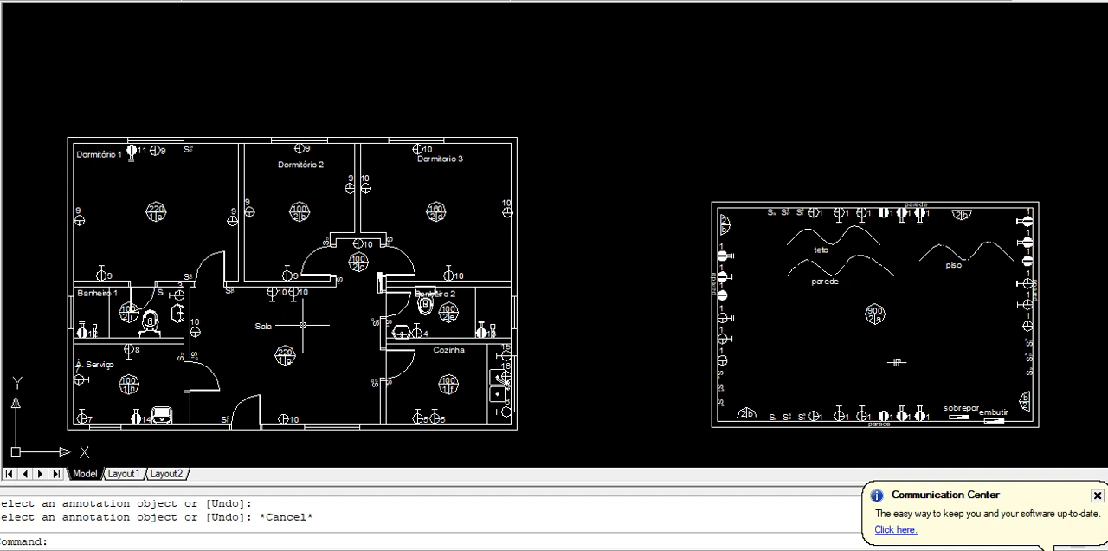
scroll(948, 279, up, 4)
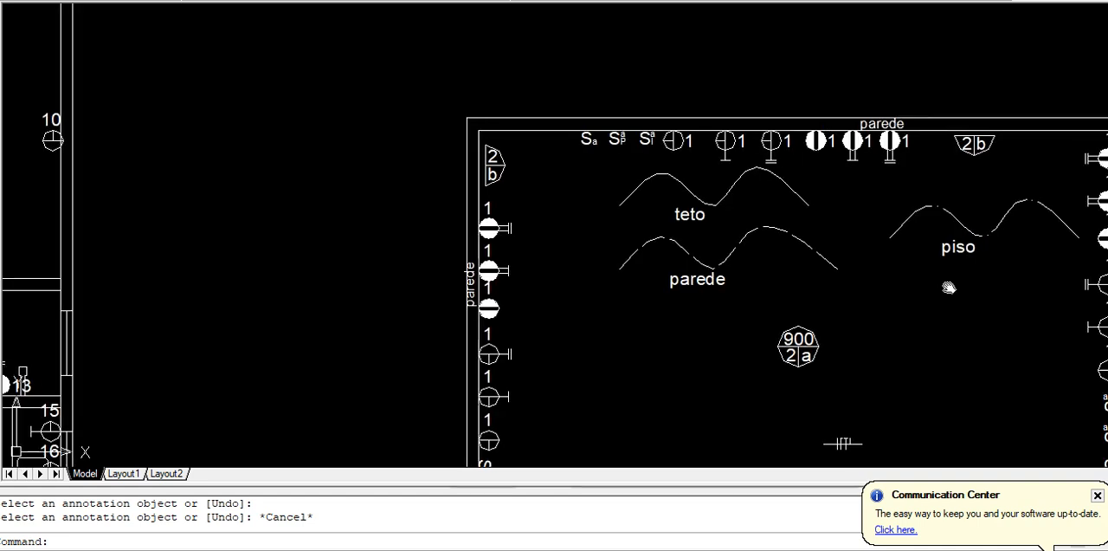
middle_drag(969, 285, 560, 354)
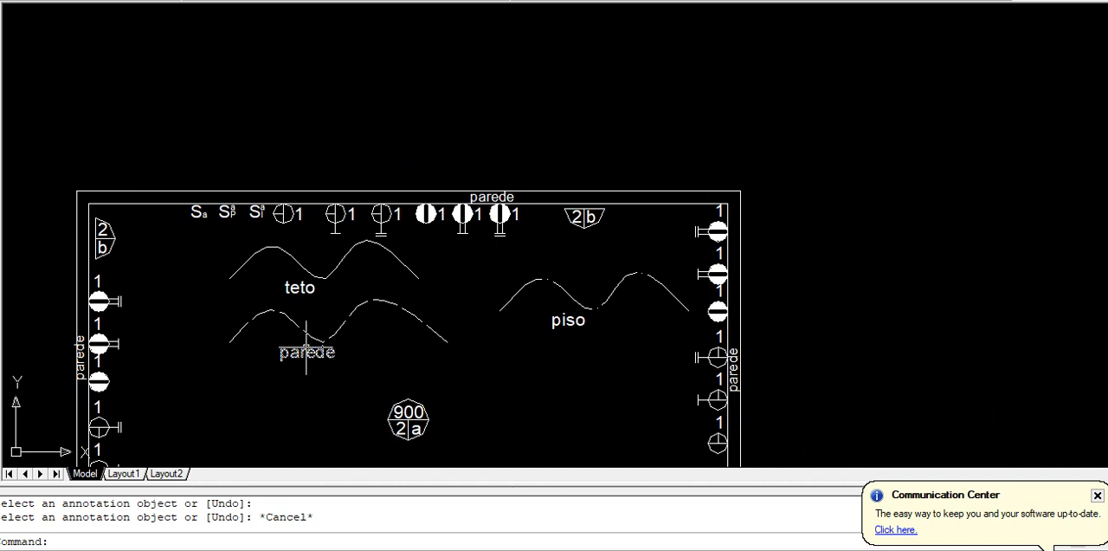
scroll(306, 350, down, 6)
scroll(347, 338, up, 5)
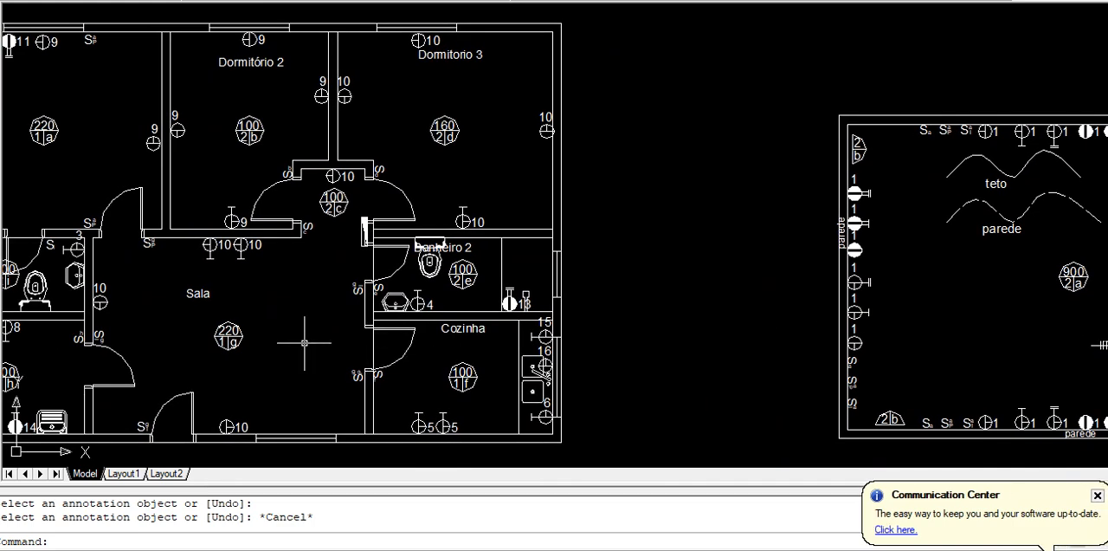
Try joining the ceiling lights of Dormitório 2 and Dormitorio 3 with a straight line, and erase it
key(Return)
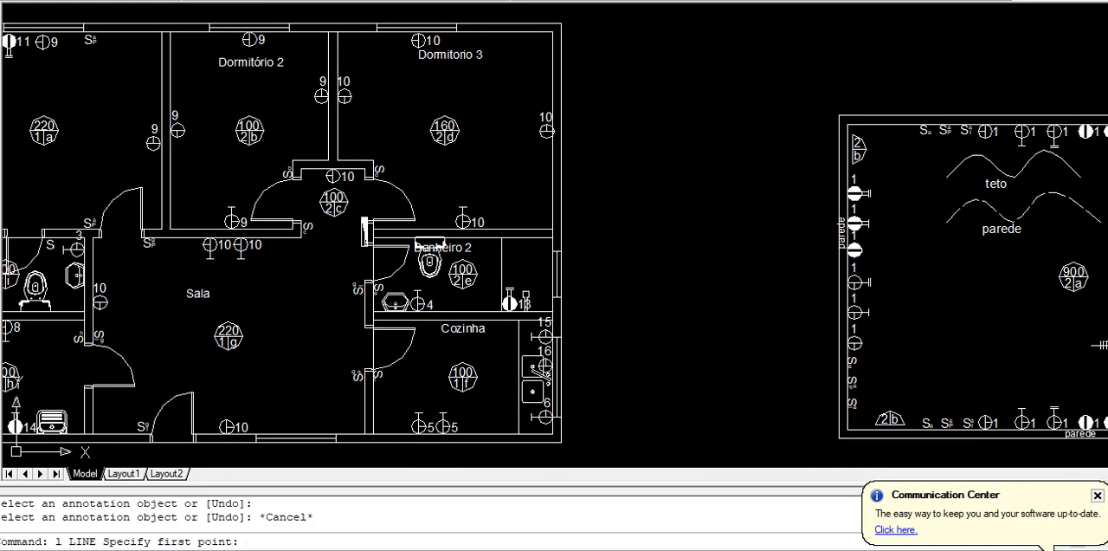
click(264, 129)
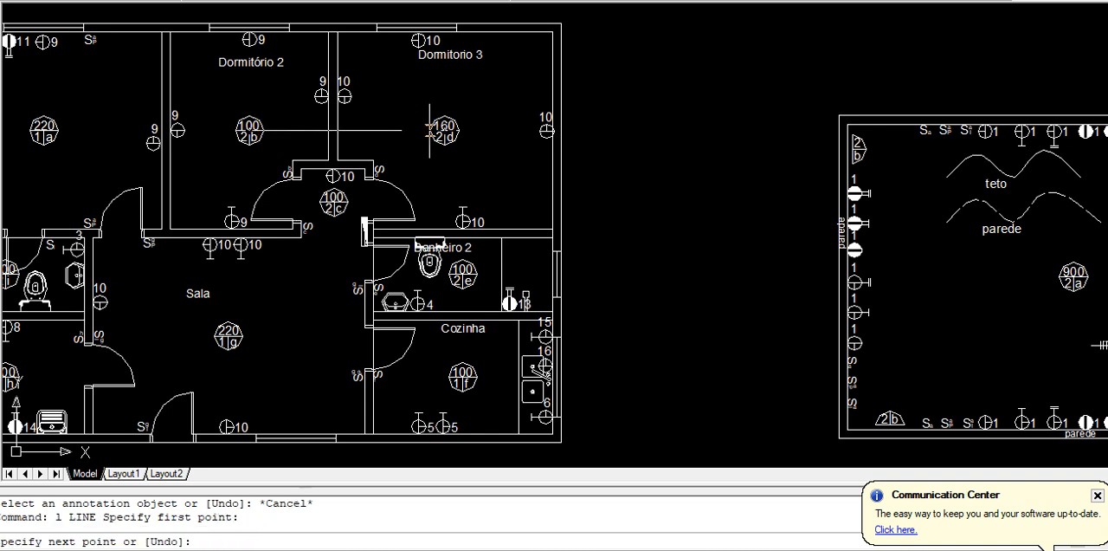
click(430, 130)
key(Return)
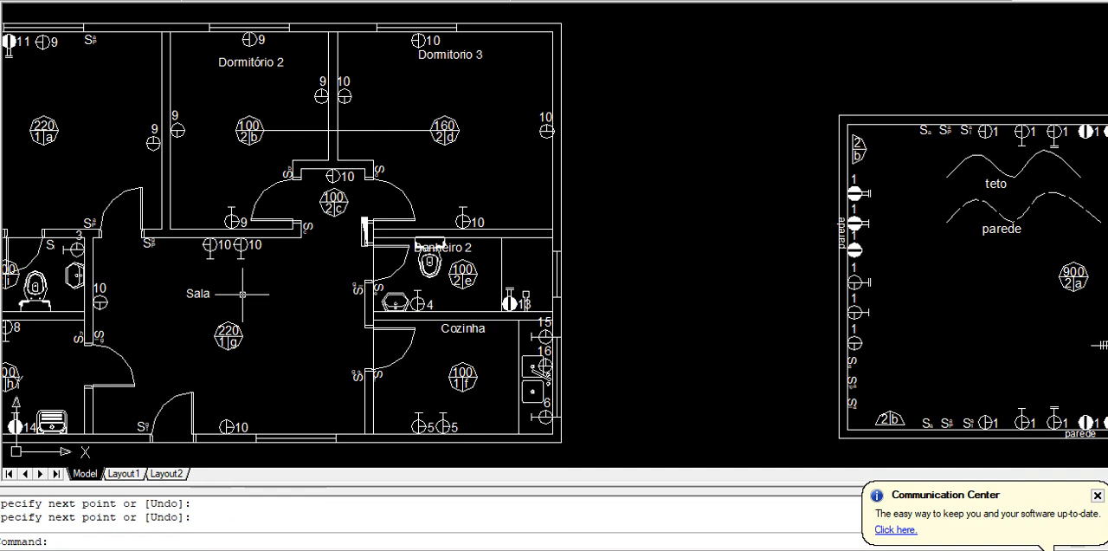
click(297, 134)
click(276, 110)
key(Delete)
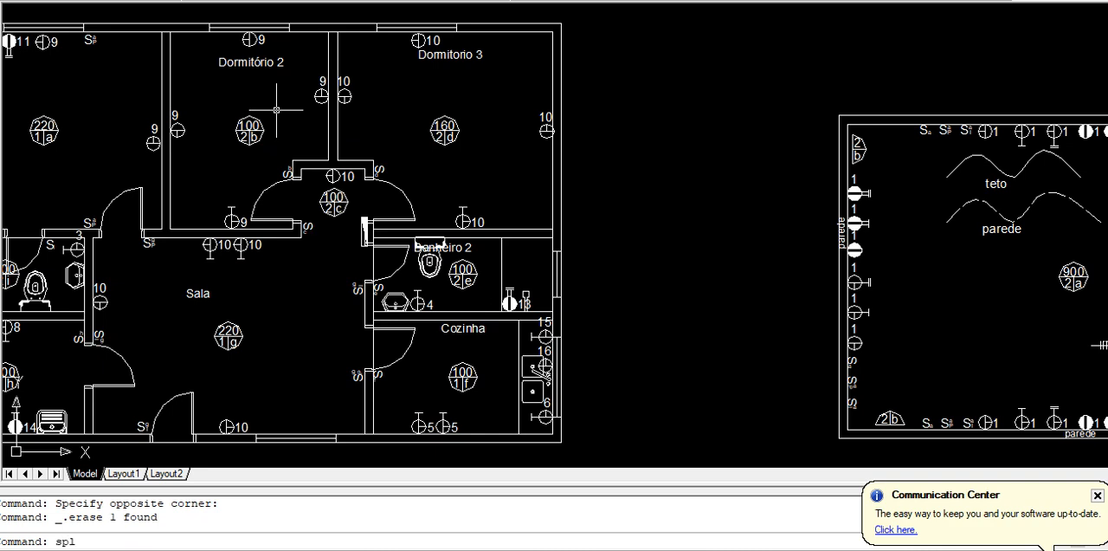
Draw a curved spline conduit from Dormitório 2's ceiling light to Dormitorio 3's ceiling light, arching above both
key(Return)
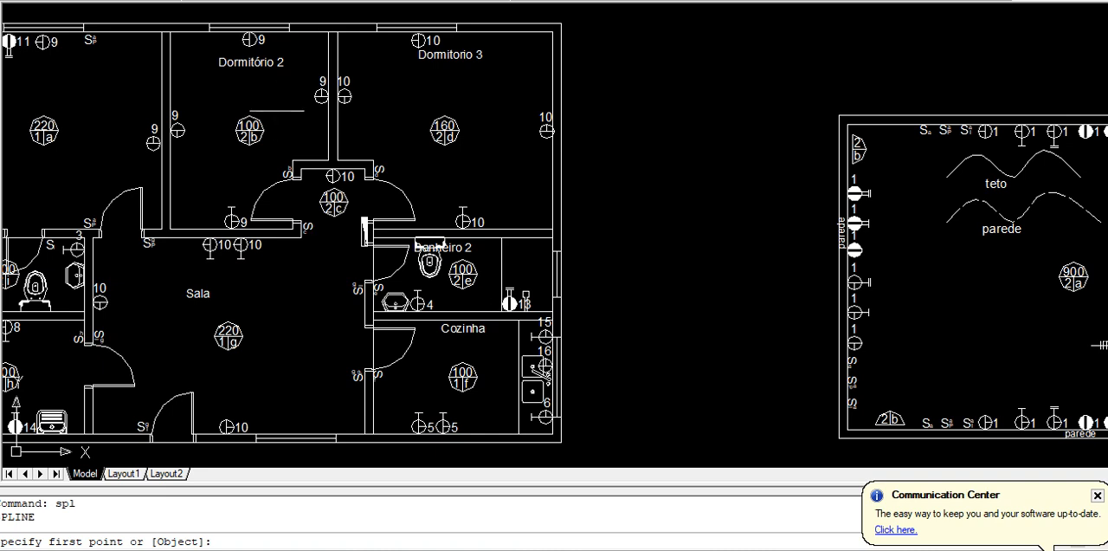
click(264, 129)
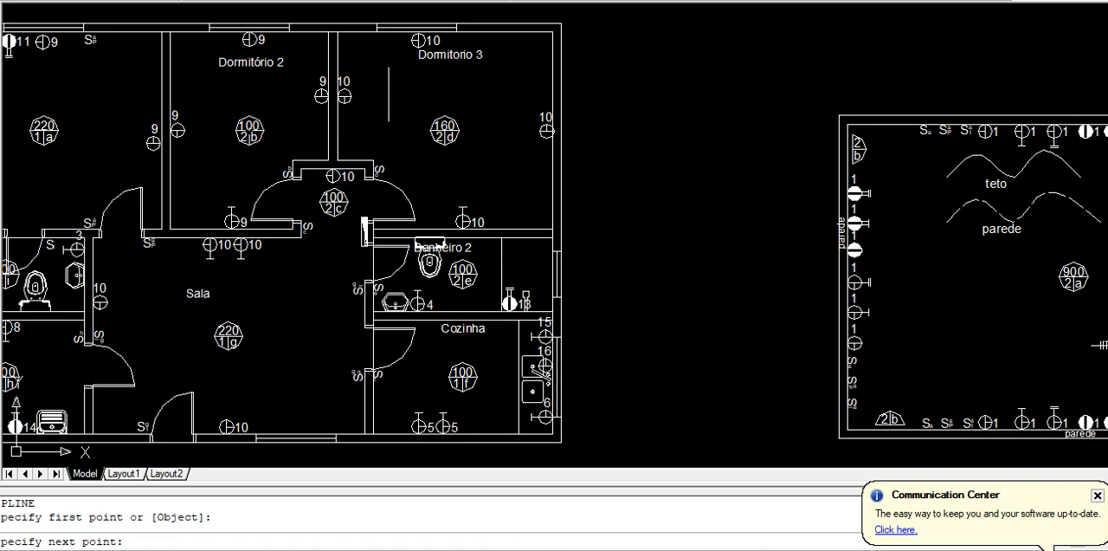
click(386, 89)
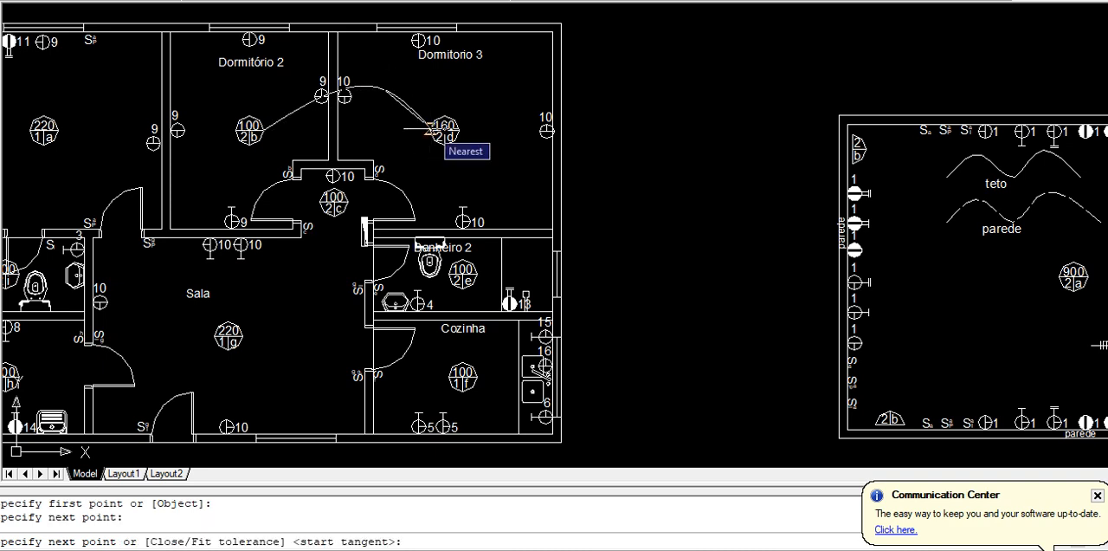
click(430, 131)
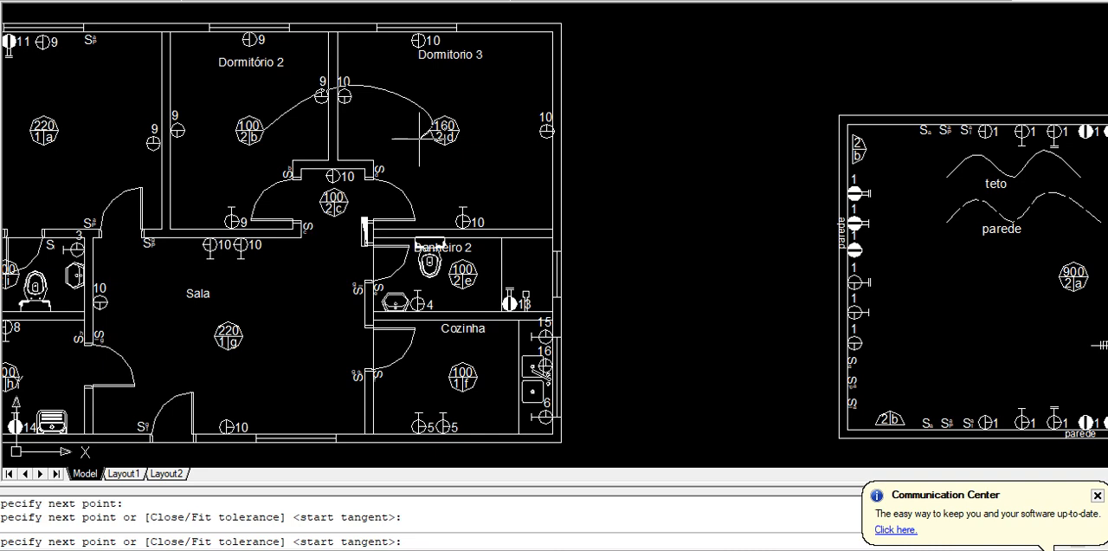
key(Return)
key(Return)
key(Return)
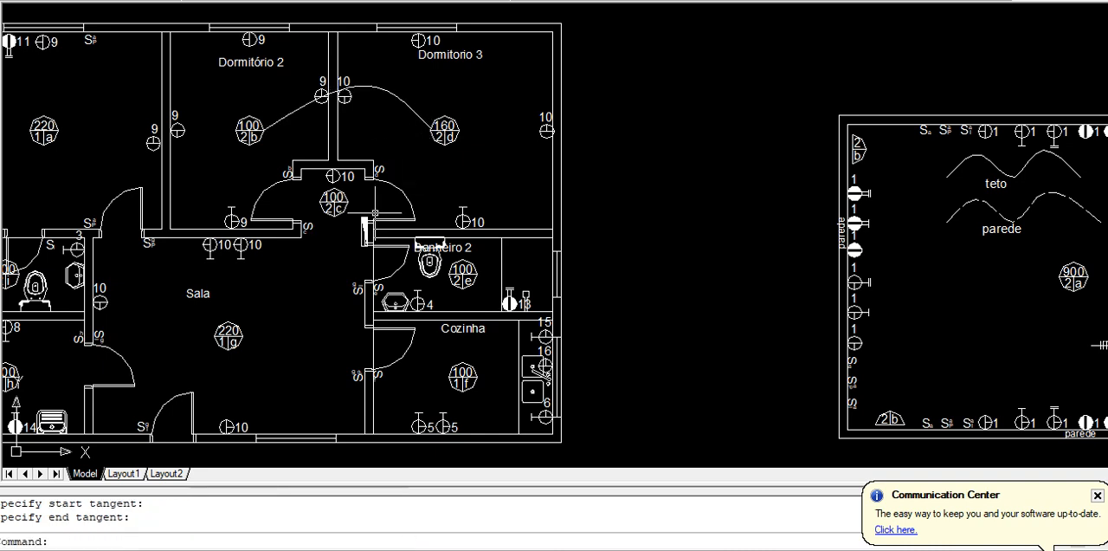
Try flattening the conduit between lights b and d by lowering its middle point, and undo the grip edit
scroll(385, 105, up, 3)
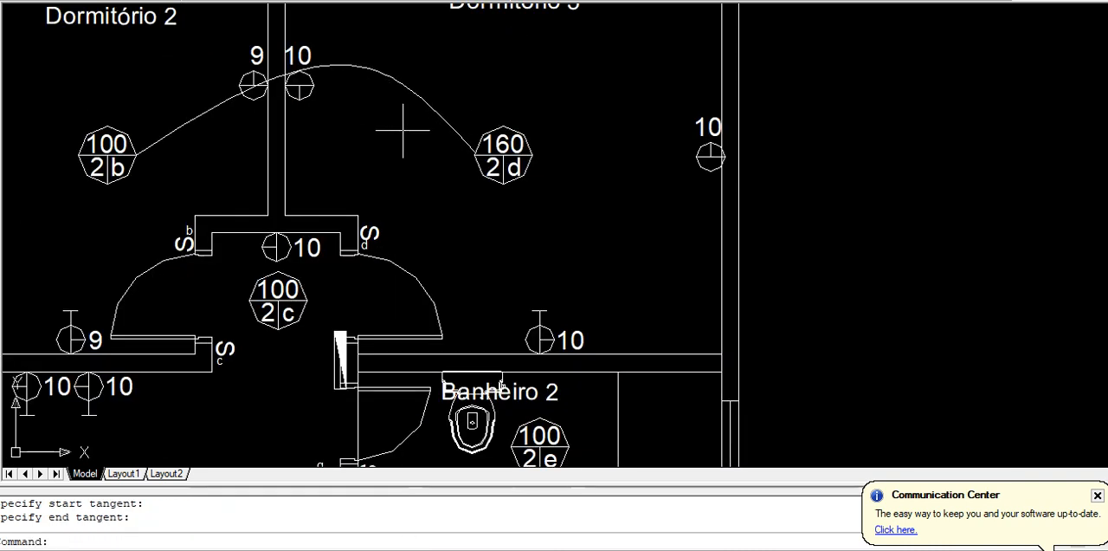
click(409, 50)
click(361, 101)
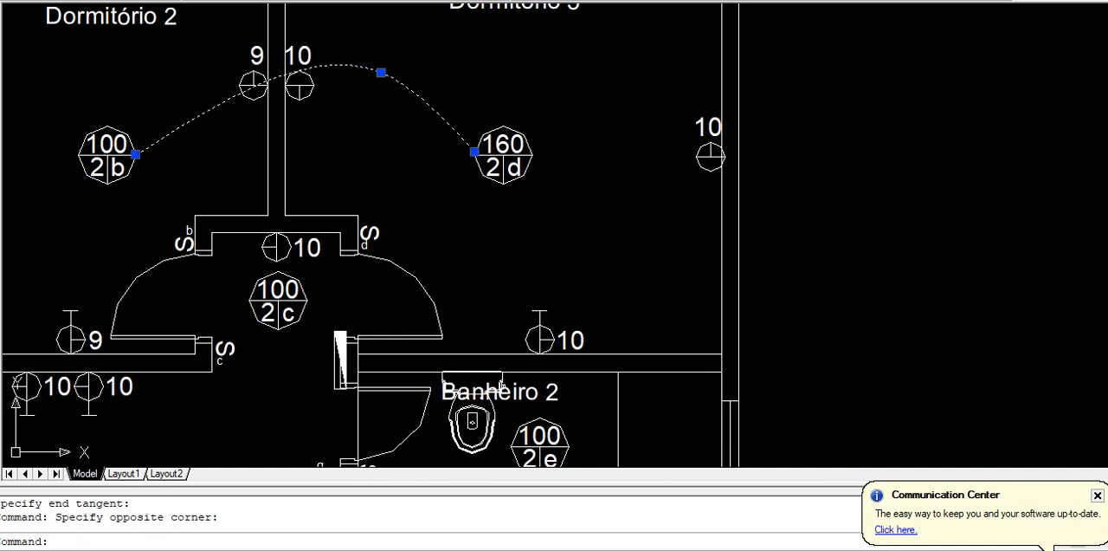
click(375, 74)
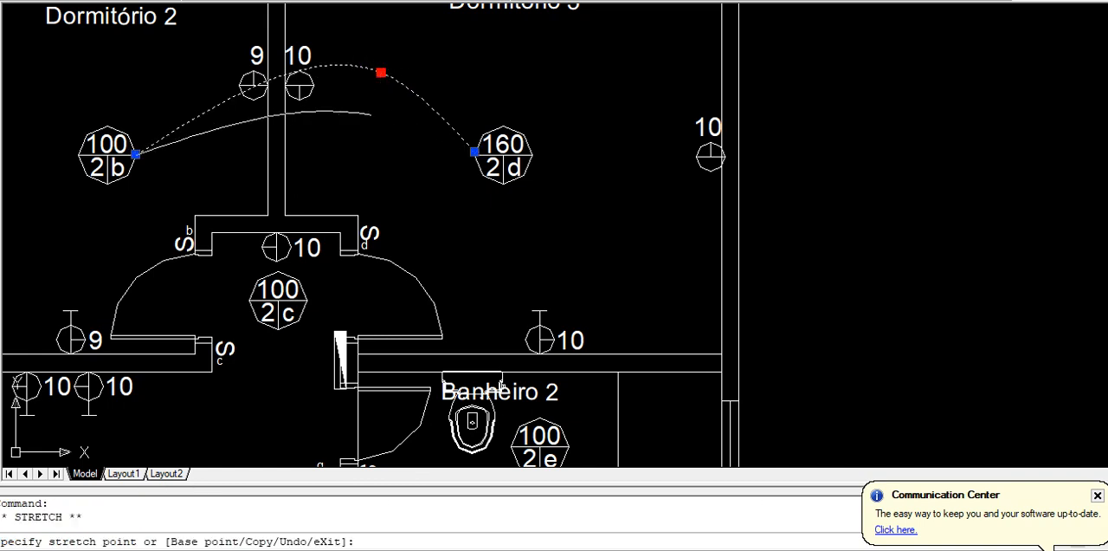
click(366, 113)
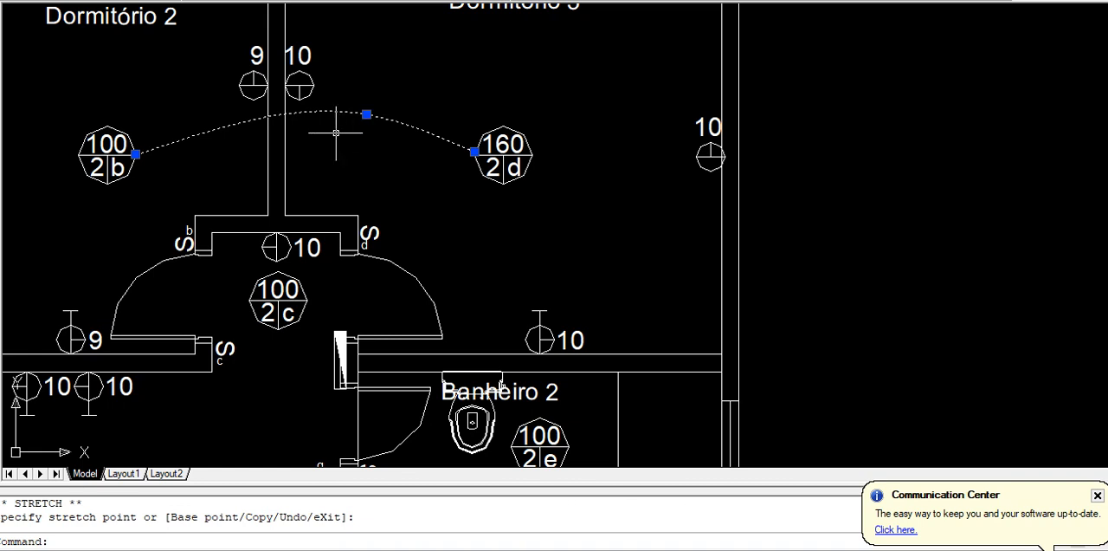
text(u)
key(Return)
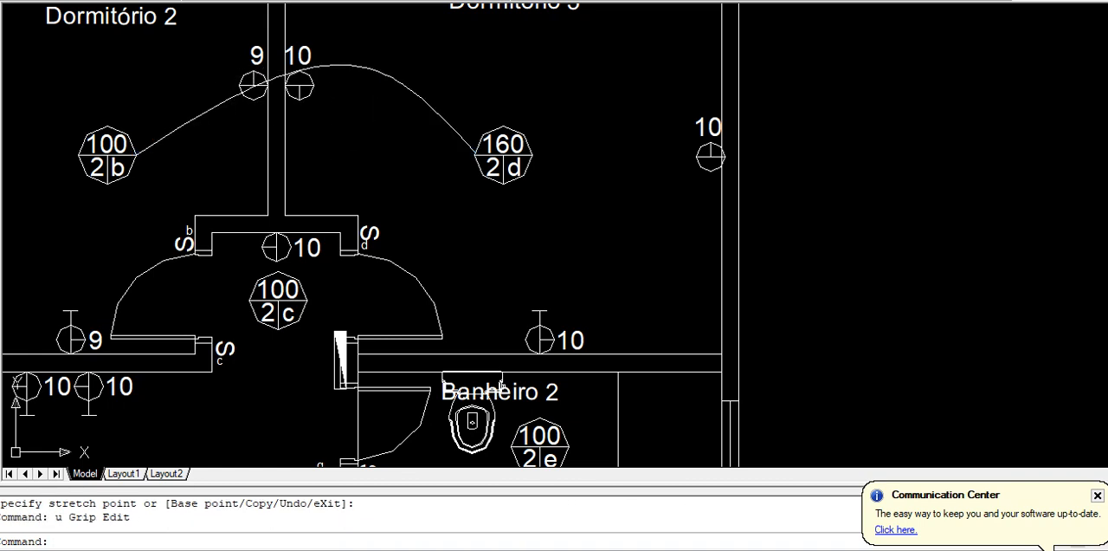
Flatten the curve between lights b and d by stretching its middle point down towards the lights, and clear the selection
click(438, 41)
click(371, 92)
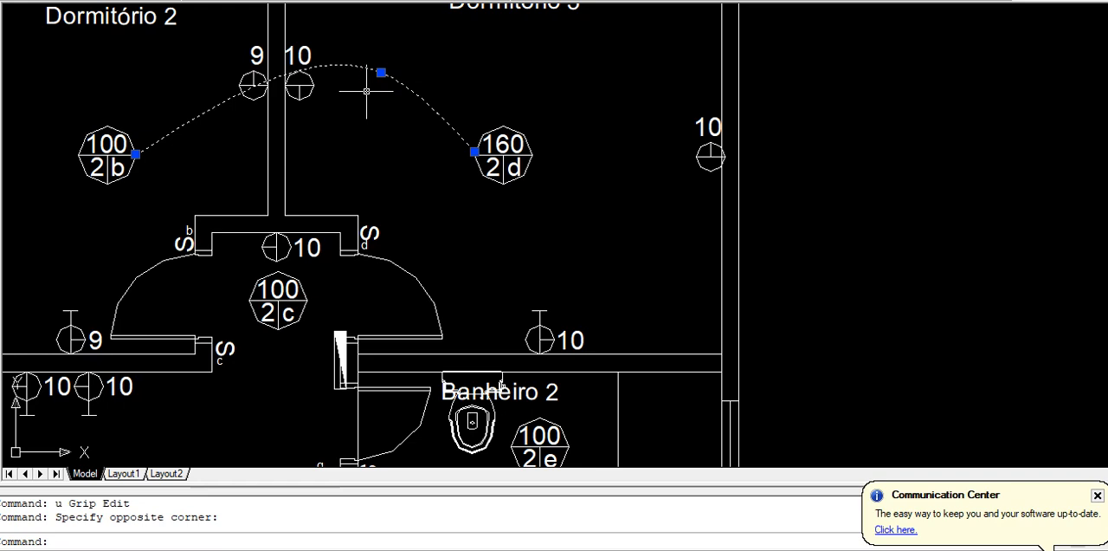
click(381, 72)
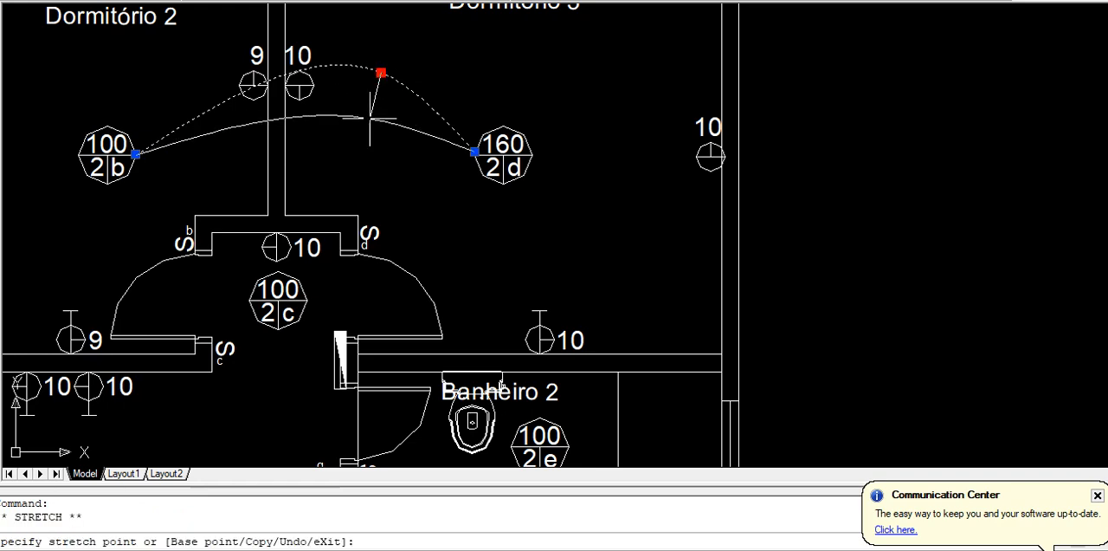
click(370, 120)
scroll(301, 143, down, 5)
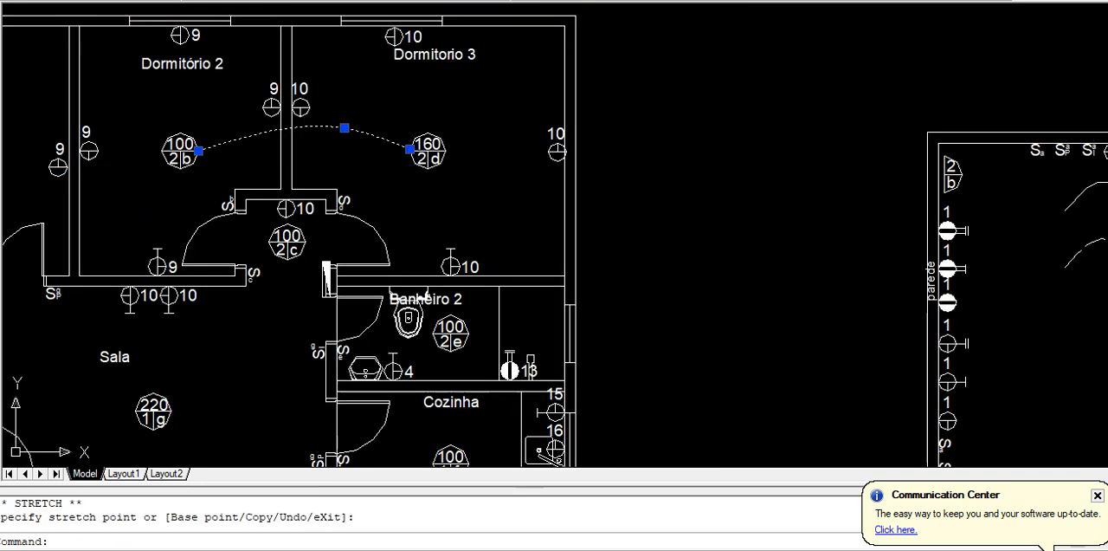
scroll(258, 142, up, 3)
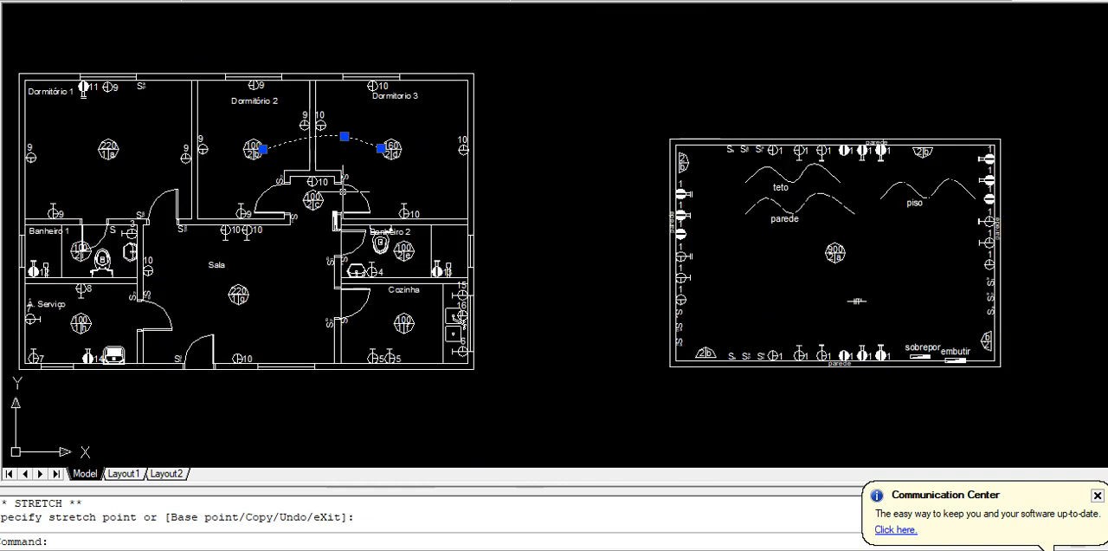
key(Escape)
key(Escape)
Draw an arched spline conduit from Dormitório 2's ceiling light across the wall to Dormitório 1's ceiling light
middle_drag(343, 190, 421, 166)
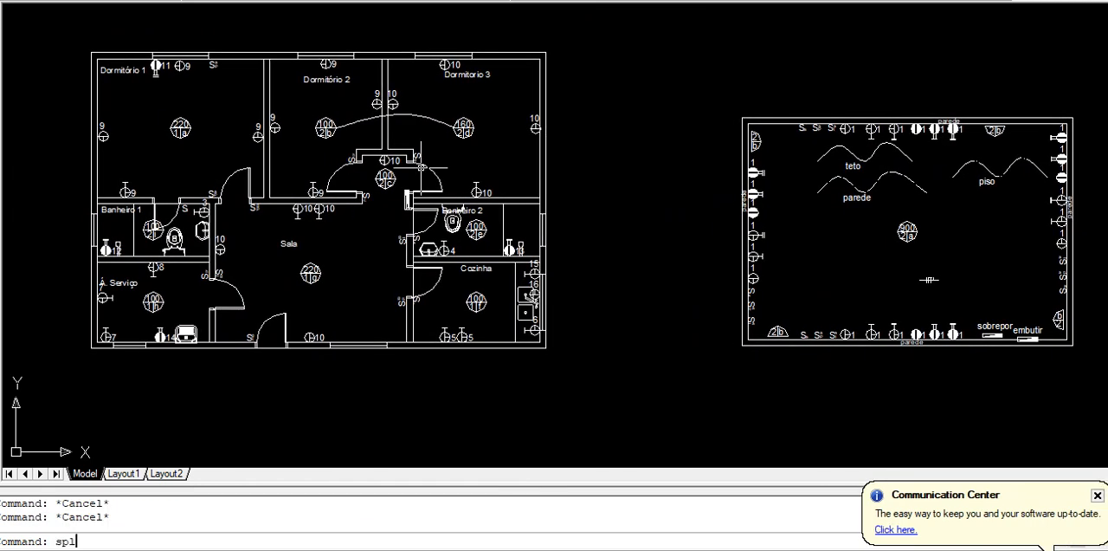
text(spl)
key(Return)
scroll(312, 128, up, 3)
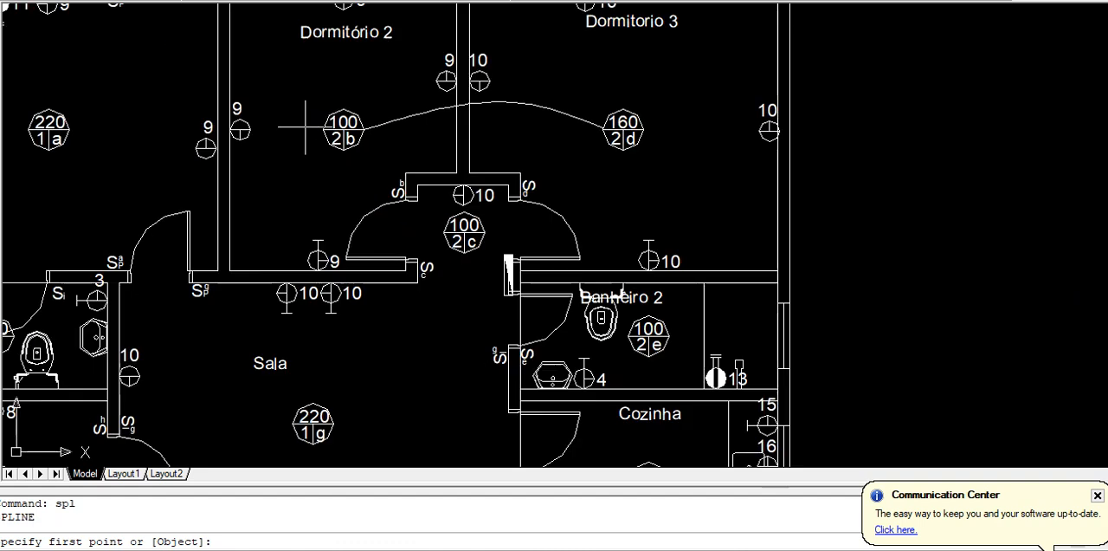
click(323, 130)
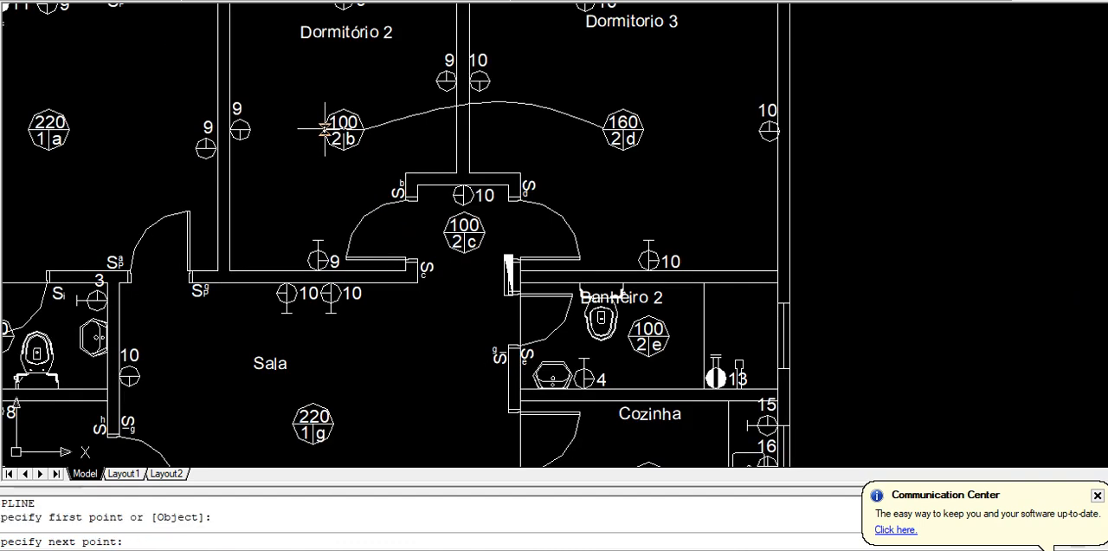
click(206, 63)
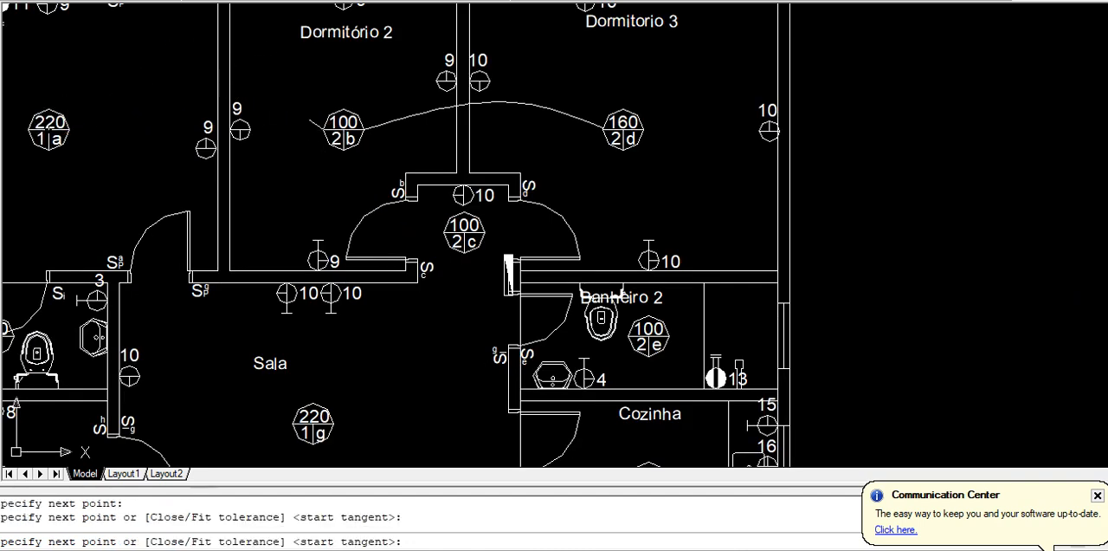
click(70, 130)
key(Return)
key(Return)
Draw a curved spline conduit from Dormitório 1's ceiling light down to Banheiro 1's ceiling light, bowing outward to the left
key(Return)
middle_drag(86, 161, 271, 143)
key(Return)
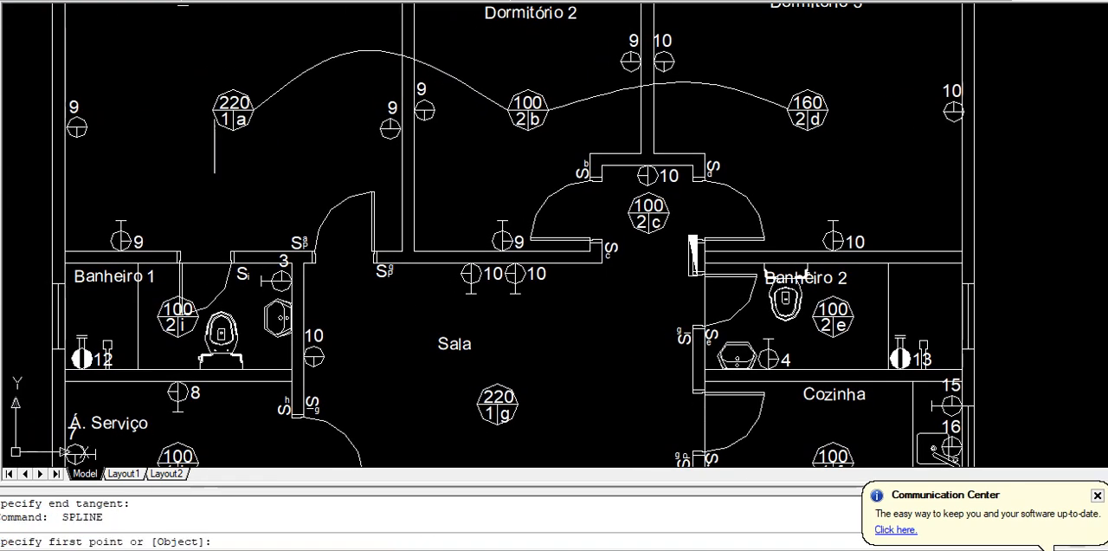
click(233, 132)
click(172, 183)
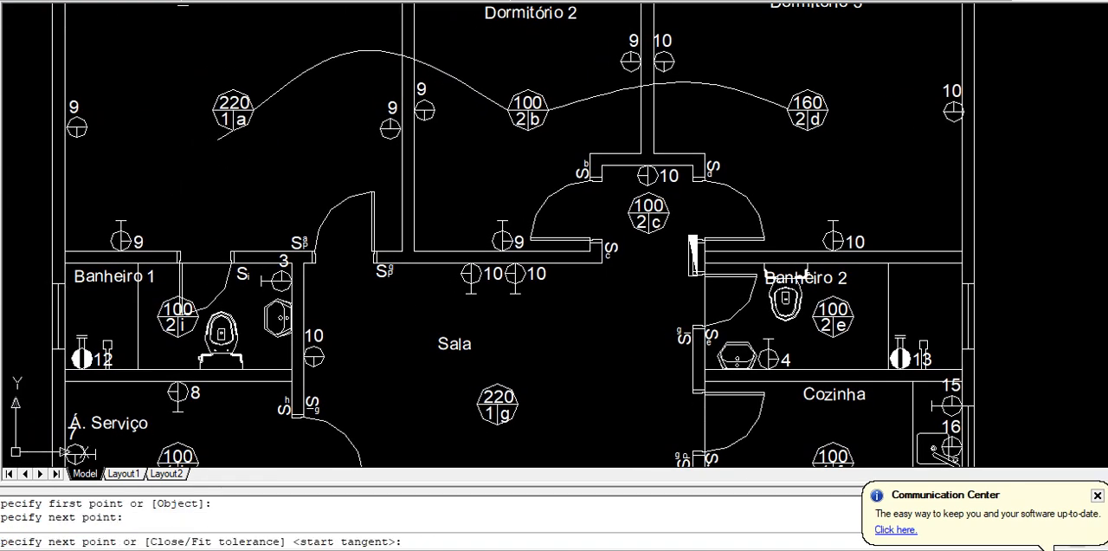
click(177, 312)
key(Return)
key(Return)
key(Return)
Draw a curved spline conduit from Banheiro 1's ceiling light to the Á. Serviço ceiling light, bowing to the left
middle_drag(177, 312, 201, 158)
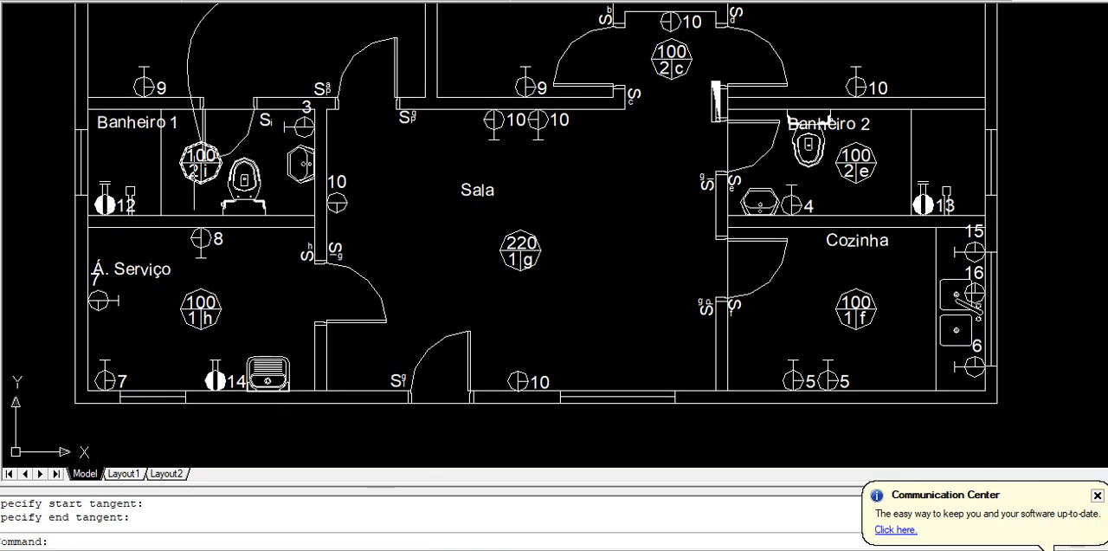
key(Return)
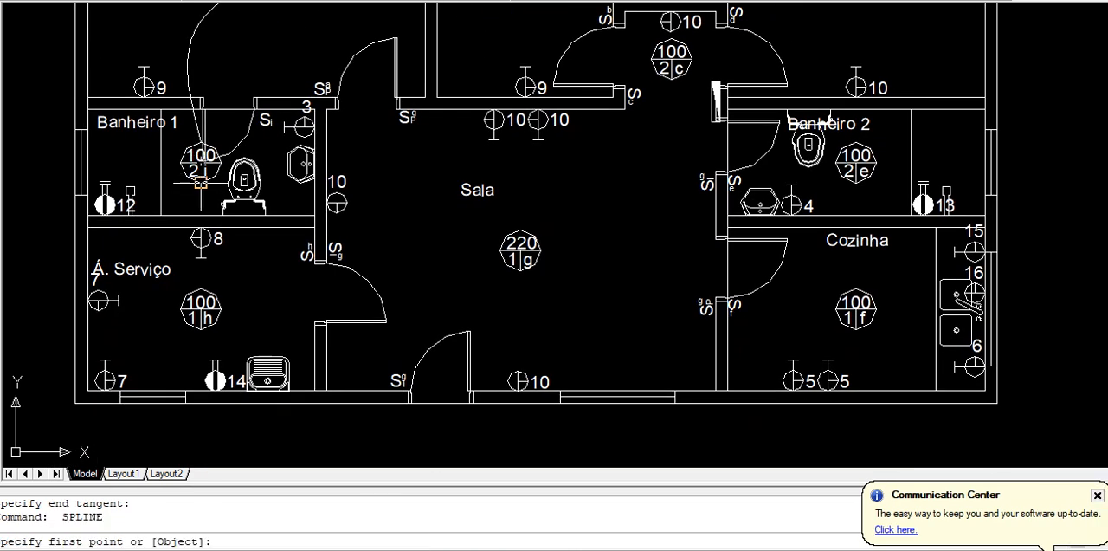
click(201, 184)
click(178, 255)
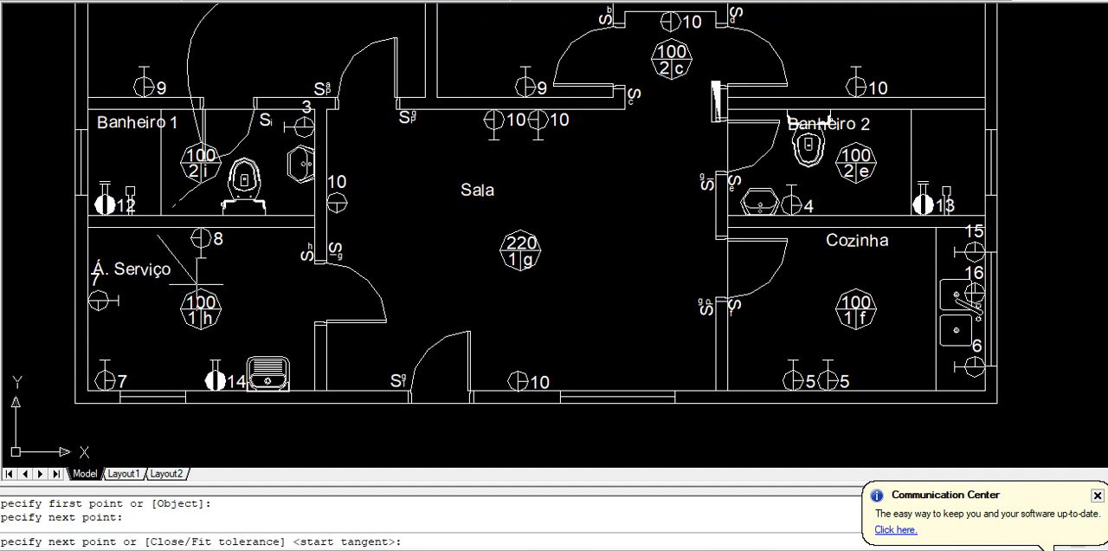
click(202, 289)
key(Return)
key(Return)
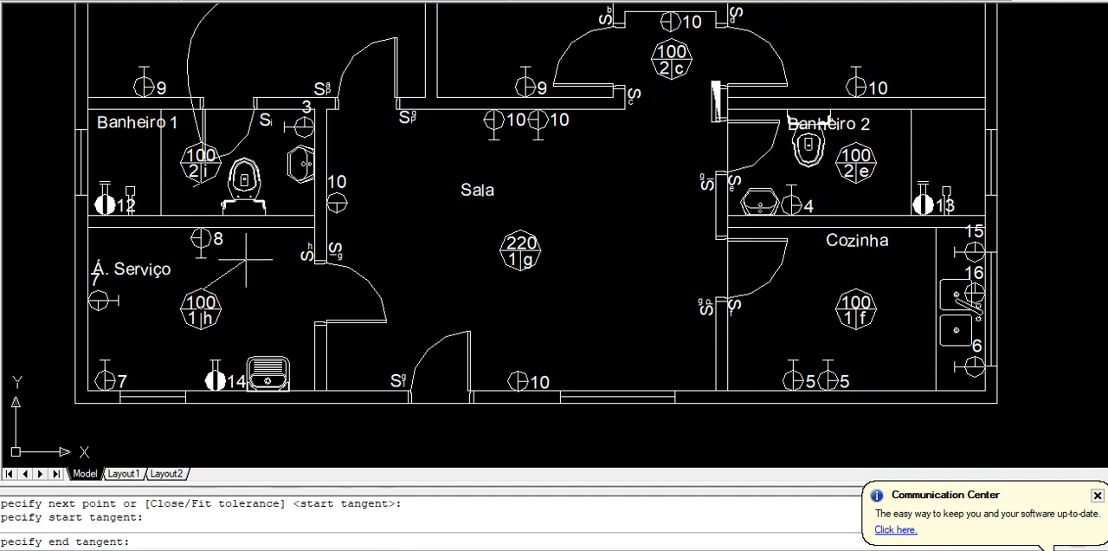
key(Return)
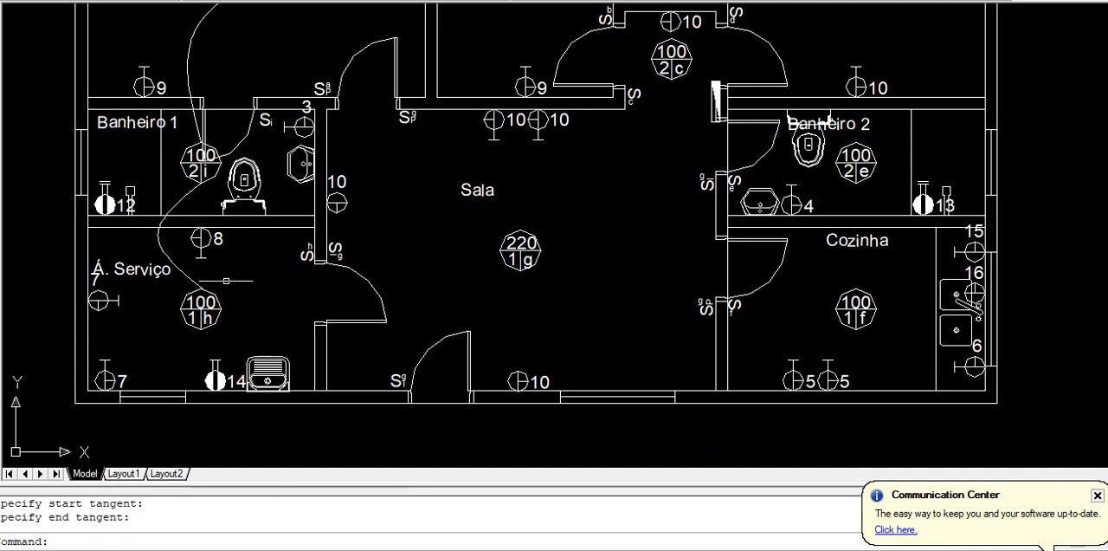
Draw a spline conduit from the Á. Serviço ceiling light to the Sala ceiling light, sagging below both across the wall
key(Return)
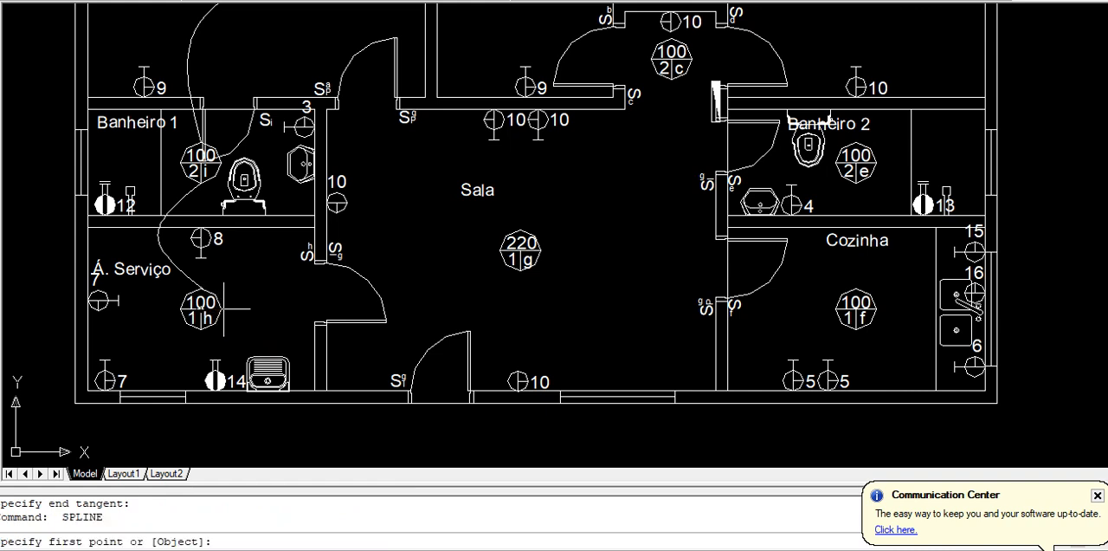
click(220, 309)
click(407, 326)
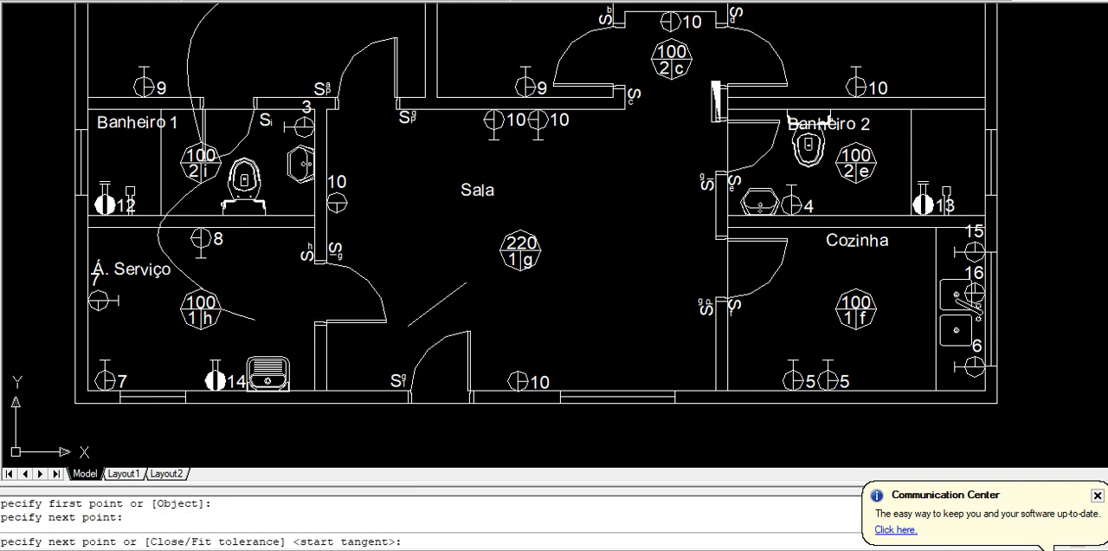
click(501, 252)
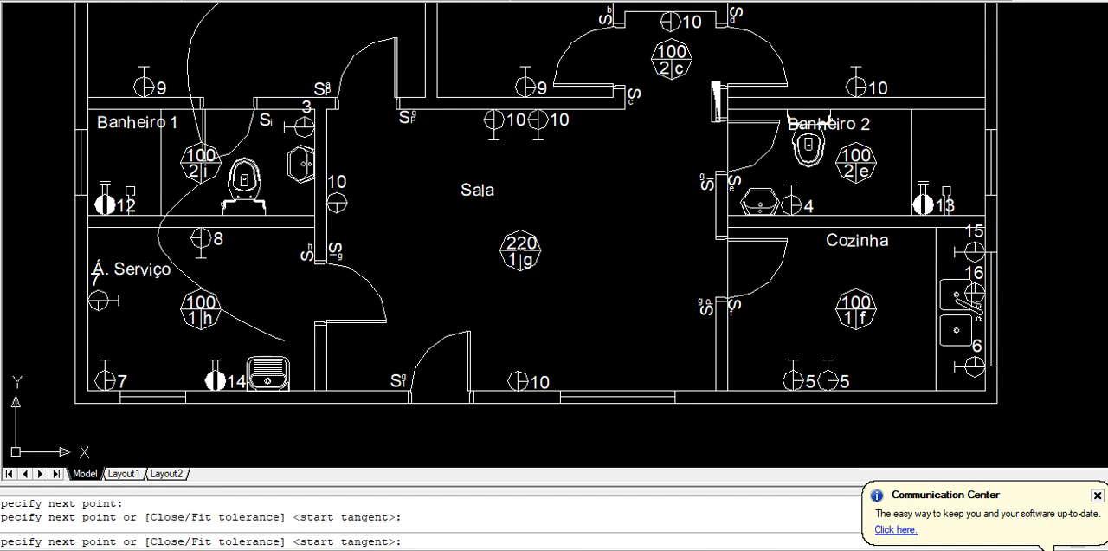
key(Return)
key(Return)
key(Return)
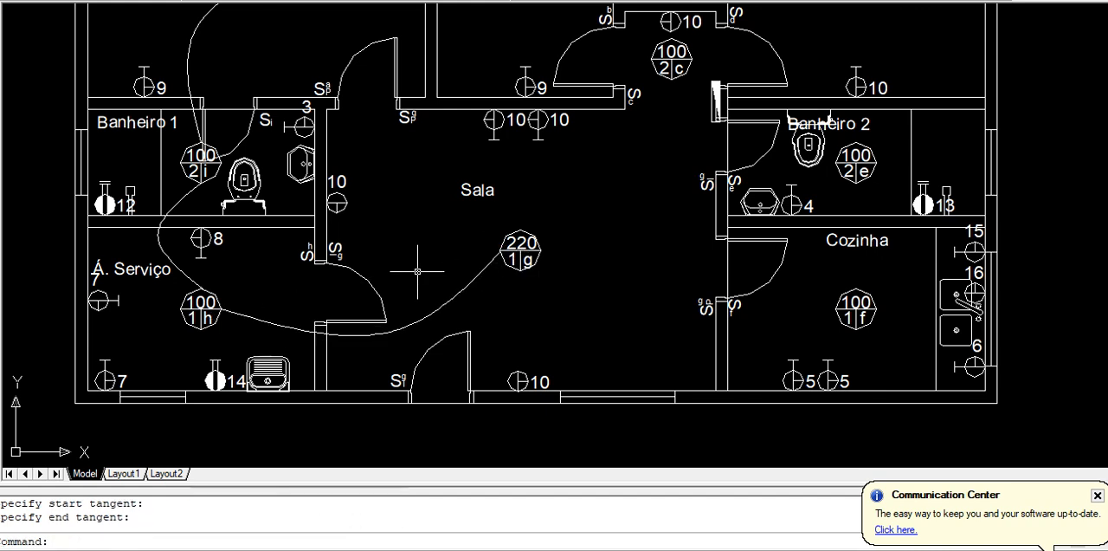
Examine the complete conduit layout, especially the switch conduits at Sala's light g and the panel conduit to Banheiro 1's outlet 12
scroll(601, 206, down, 2)
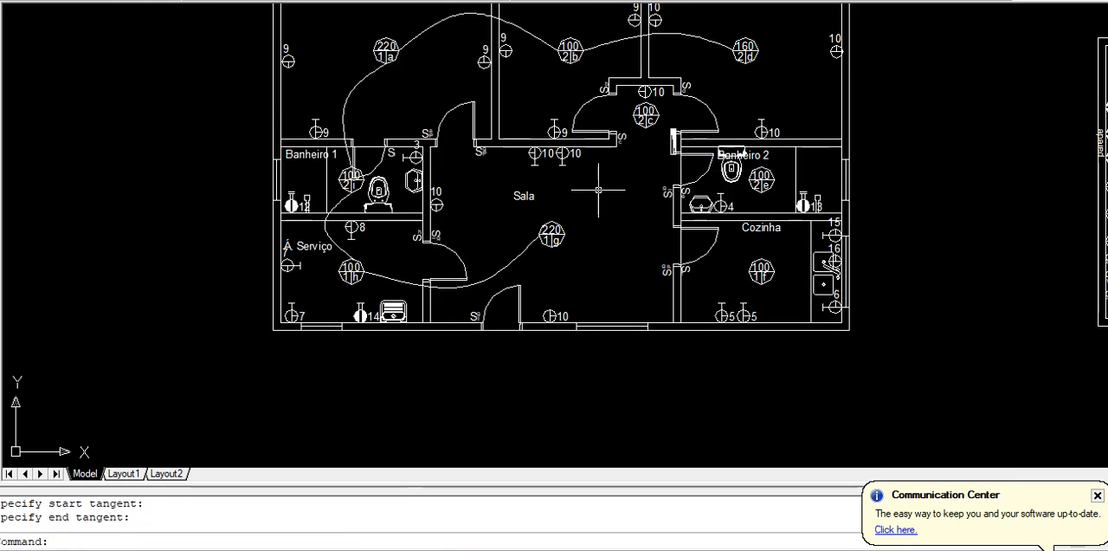
middle_drag(560, 190, 527, 390)
middle_drag(496, 162, 460, 413)
middle_drag(488, 318, 418, 417)
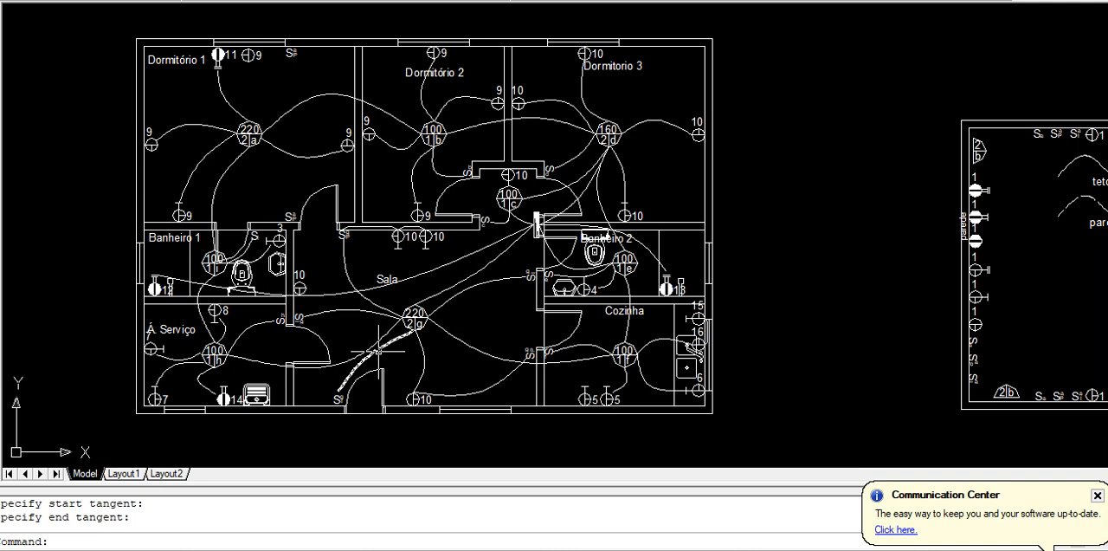
scroll(360, 296, up, 6)
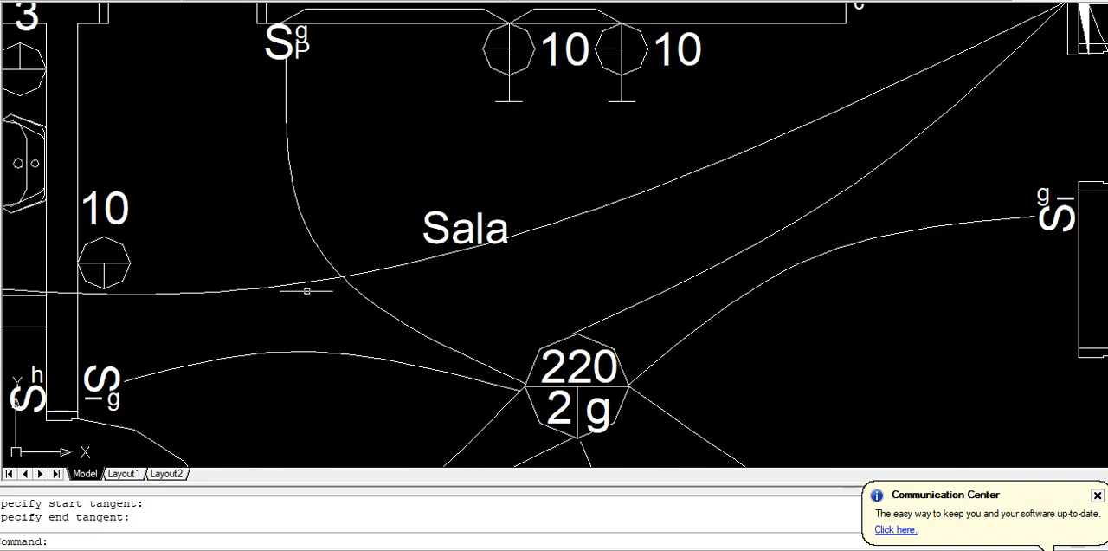
scroll(321, 260, down, 6)
click(347, 265)
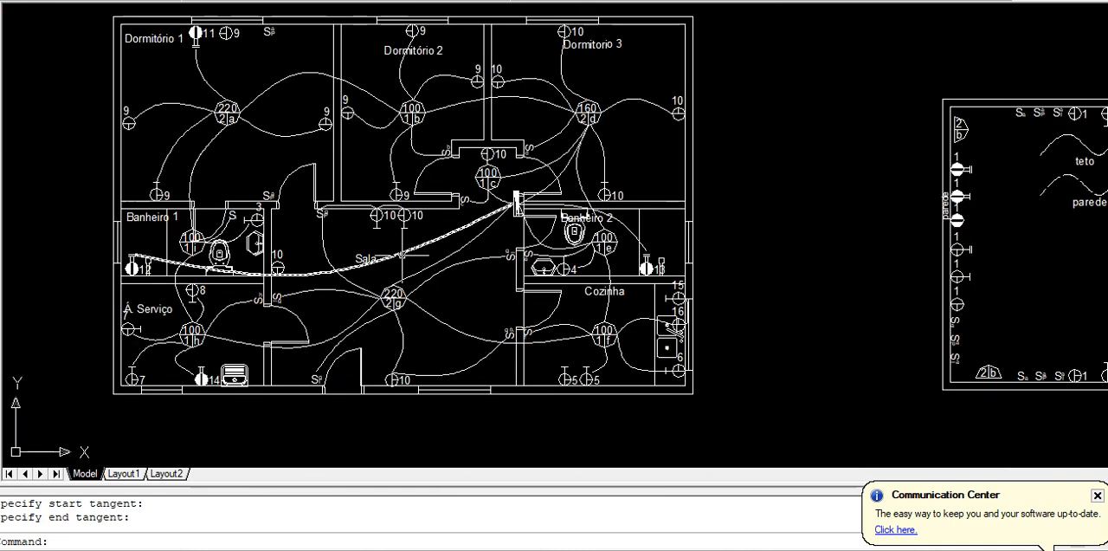
key(Delete)
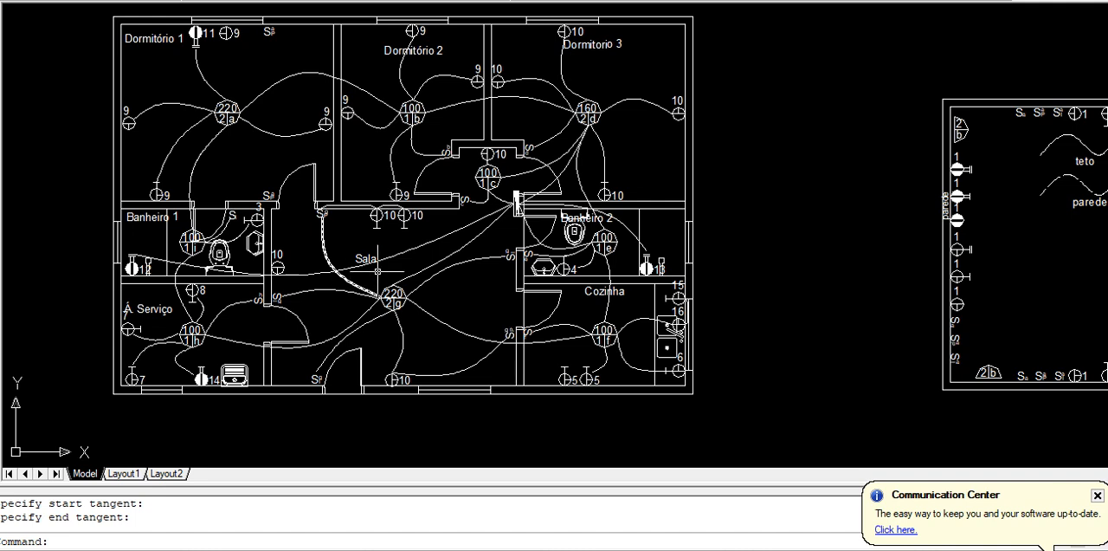
middle_drag(378, 271, 165, 264)
Match the legend's "piso" line properties onto the conduit running from the distribution panel across Sala to Banheiro 1's outlet 12
middle_drag(1009, 183, 823, 182)
scroll(866, 177, up, 3)
scroll(866, 170, down, 6)
middle_drag(388, 183, 442, 195)
scroll(443, 196, up, 6)
middle_drag(575, 276, 262, 248)
middle_drag(841, 288, 304, 242)
middle_drag(703, 307, 569, 307)
middle_drag(563, 220, 542, 200)
text(ma)
key(Return)
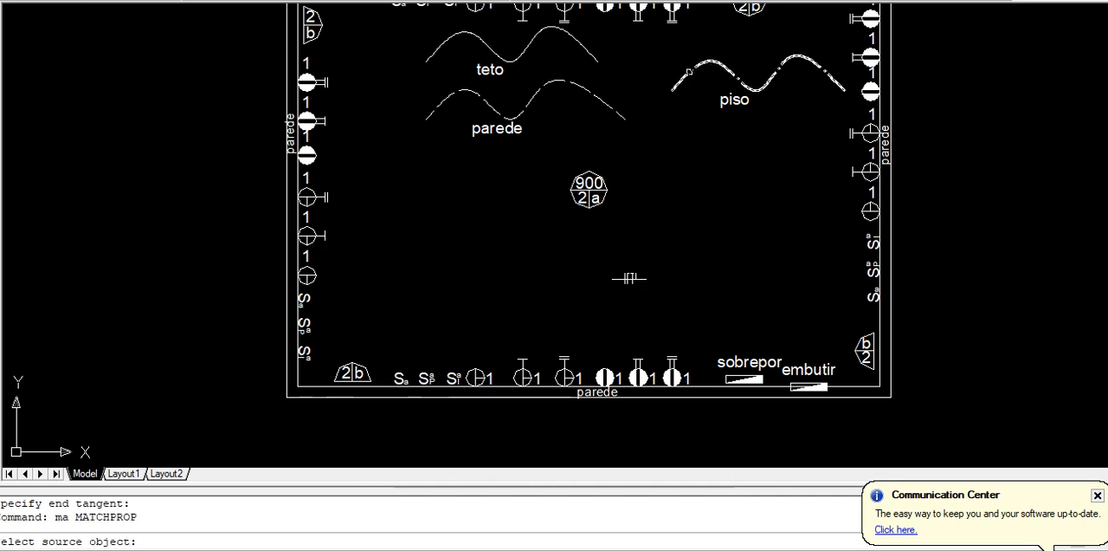
click(689, 71)
scroll(539, 200, down, 3)
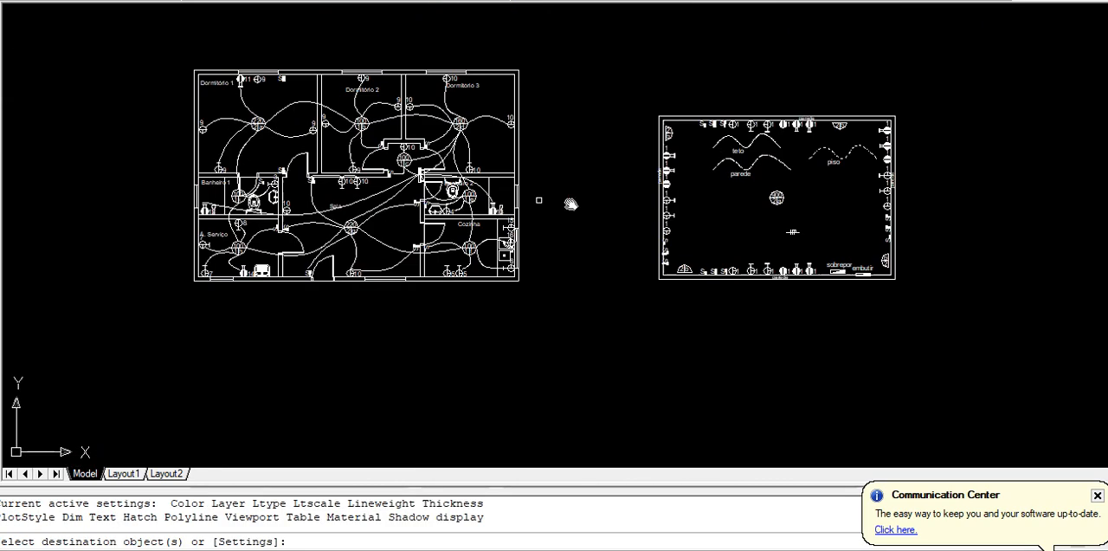
scroll(345, 182, up, 3)
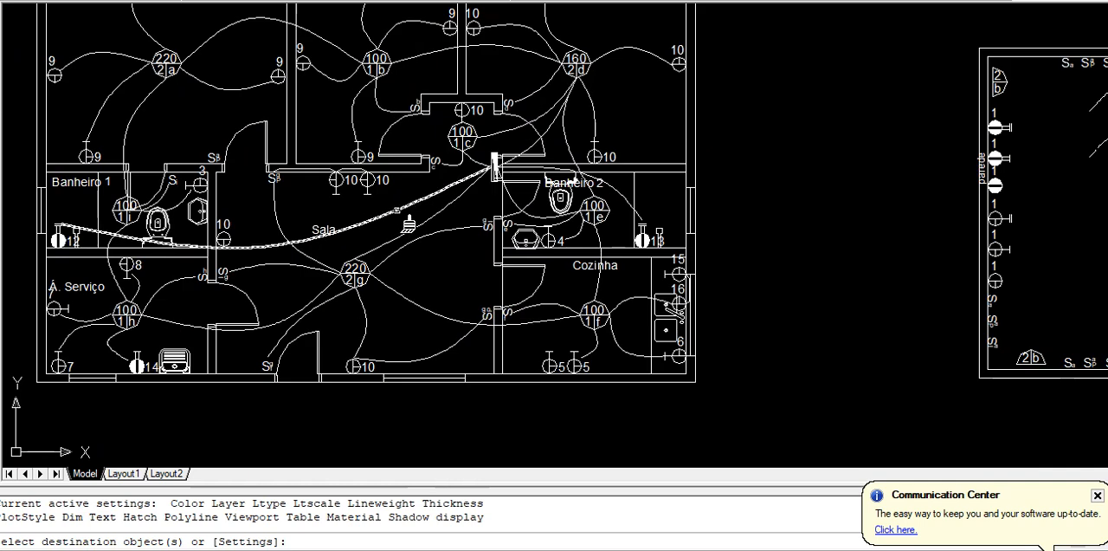
click(394, 214)
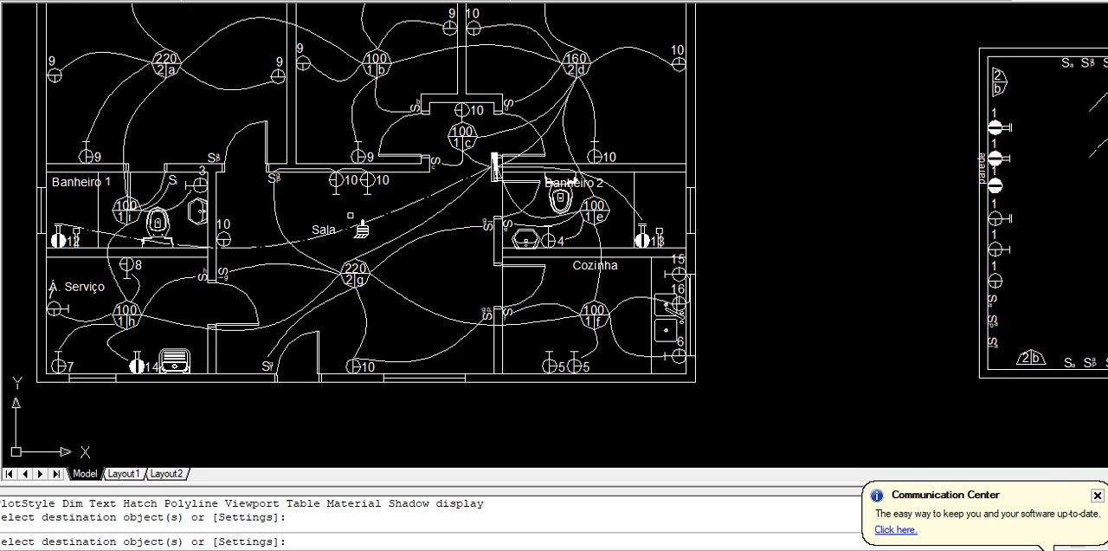
Apply the same "piso" line properties to the conduit from the distribution panel to Banheiro 2's outlet 13
scroll(675, 216, up, 5)
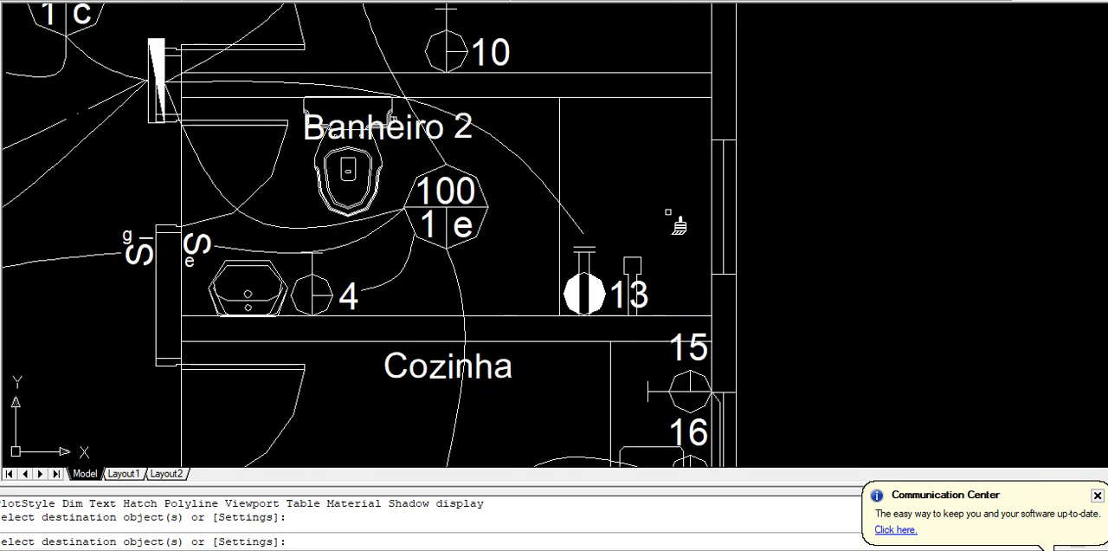
click(530, 172)
click(531, 172)
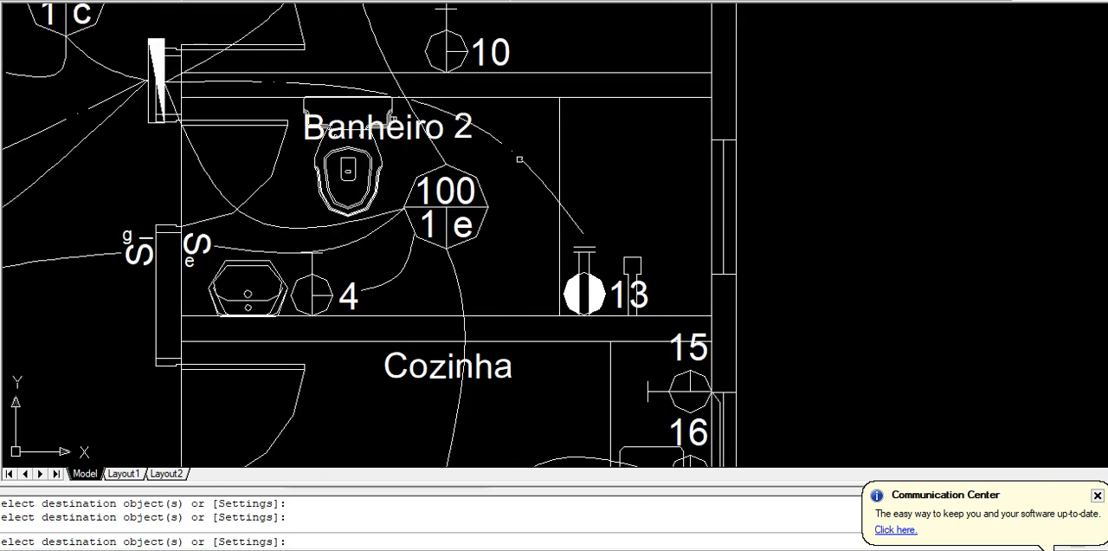
key(Escape)
scroll(381, 234, down, 4)
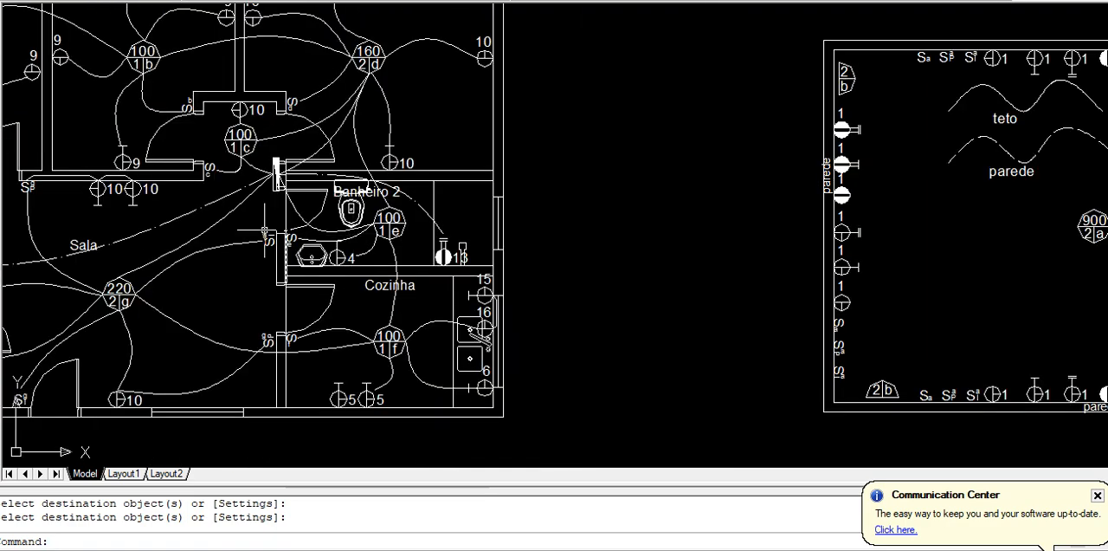
Pick out the conduits meeting at Sala's ceiling light g to review them, and clear the selection
middle_drag(251, 217, 424, 201)
mouse_move(271, 248)
middle_down()
mouse_move(346, 234)
mouse_move(382, 246)
middle_up()
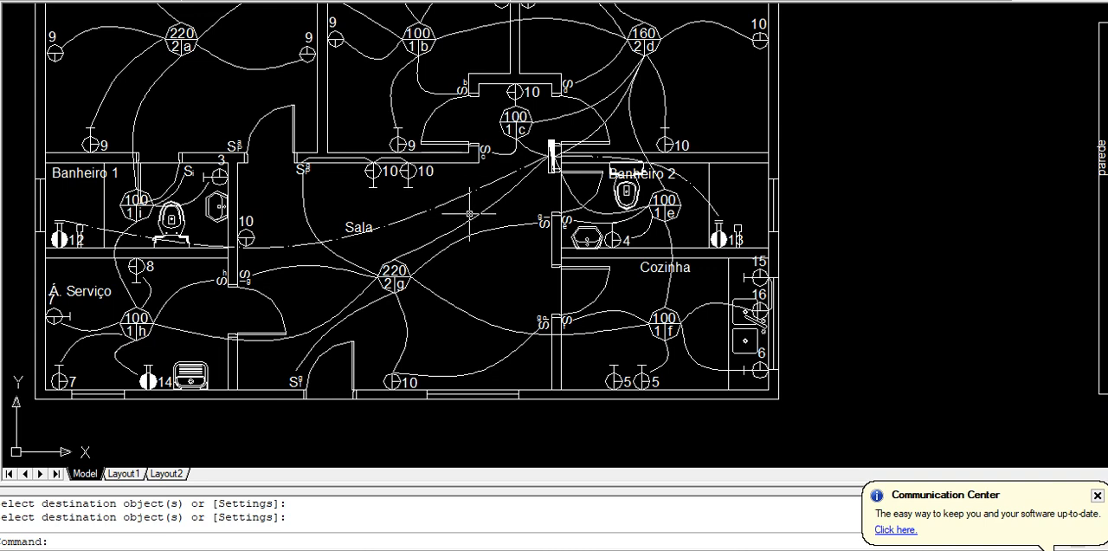
scroll(384, 303, up, 4)
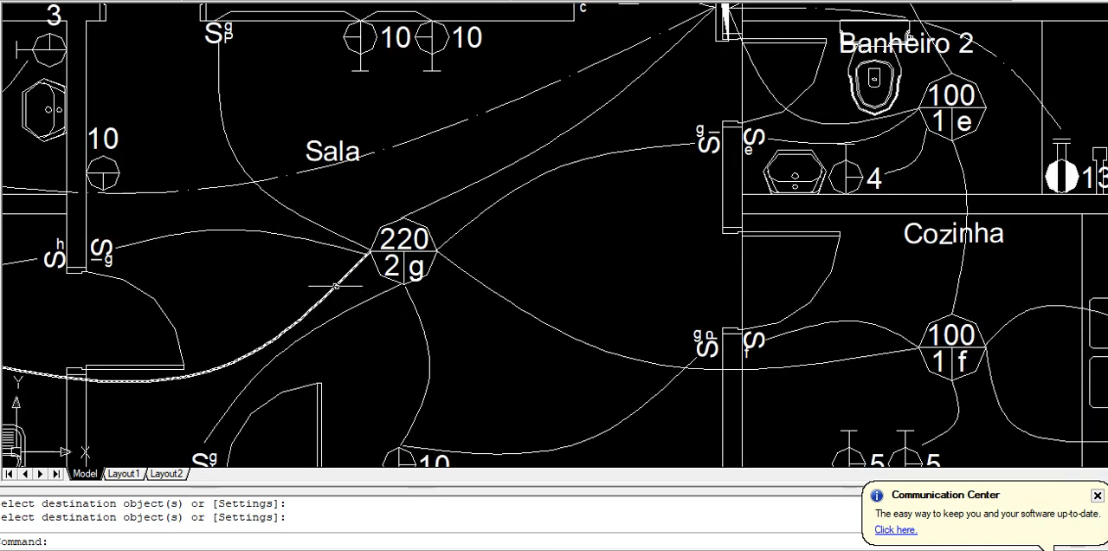
click(333, 234)
click(321, 246)
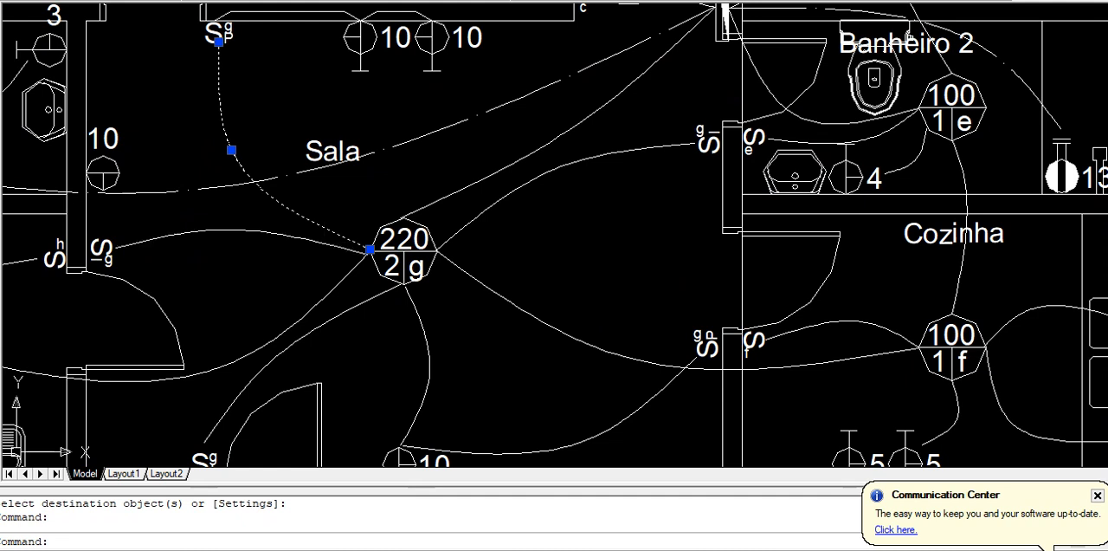
click(342, 284)
click(379, 303)
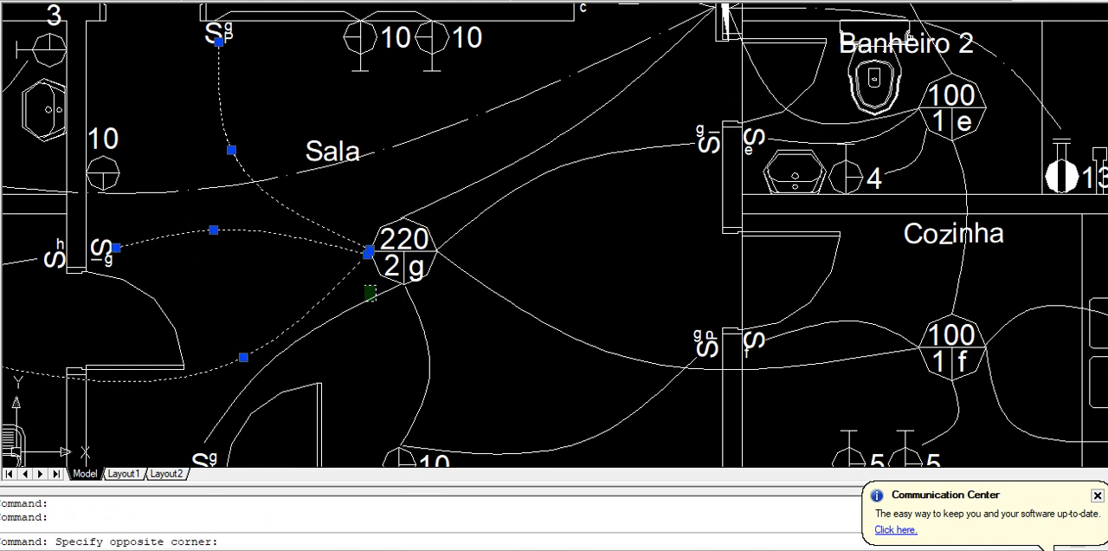
click(358, 284)
click(470, 322)
click(393, 363)
click(553, 268)
click(457, 332)
click(542, 188)
click(479, 210)
click(470, 209)
click(434, 188)
key(Escape)
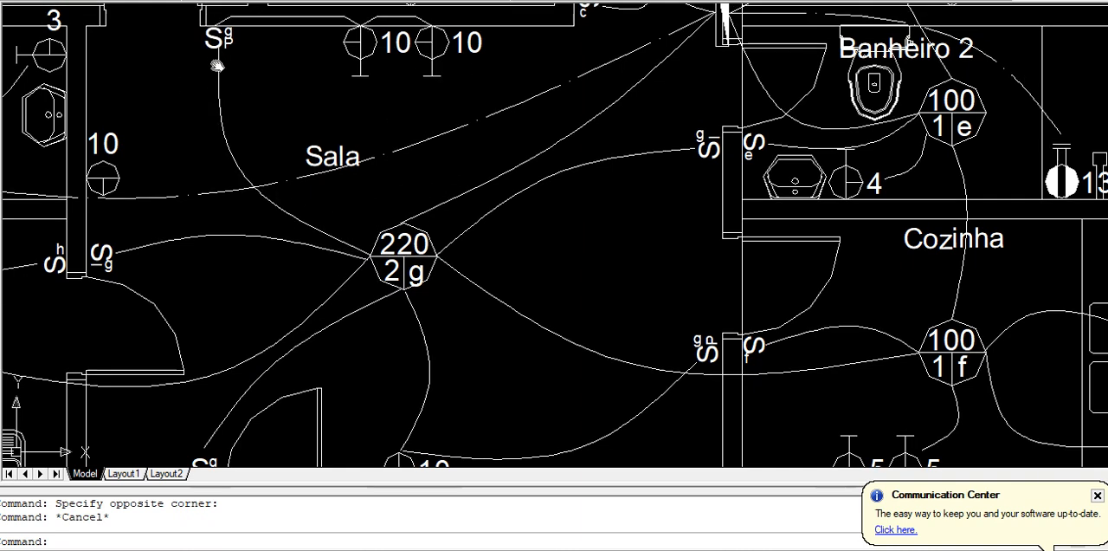
Match the legend's "parede" line properties onto the conduit in Sala's upper wall between the gp switch and the first outlet 10
middle_drag(216, 38, 173, 199)
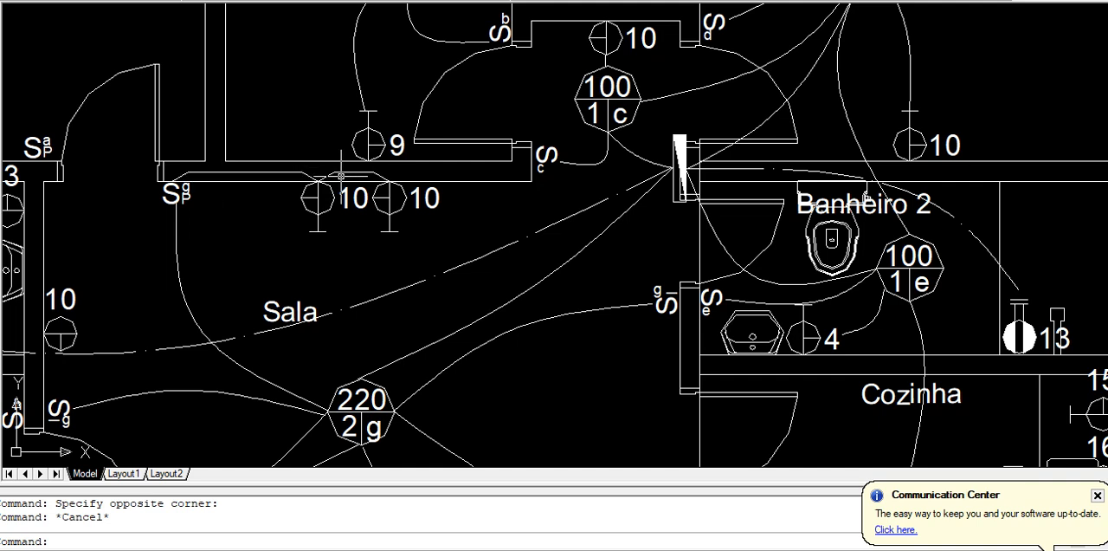
text(a)
key(Return)
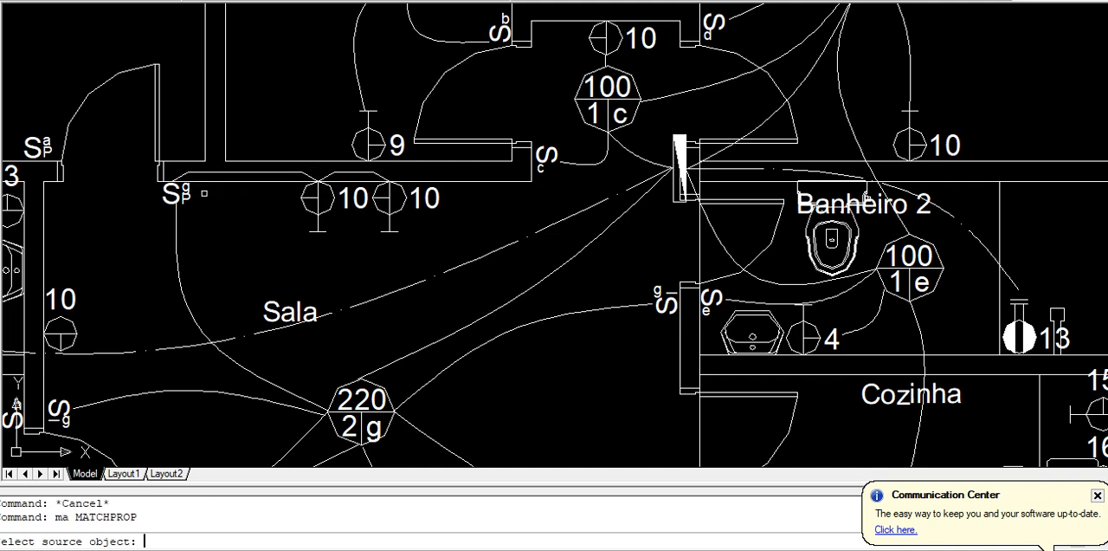
scroll(290, 203, down, 4)
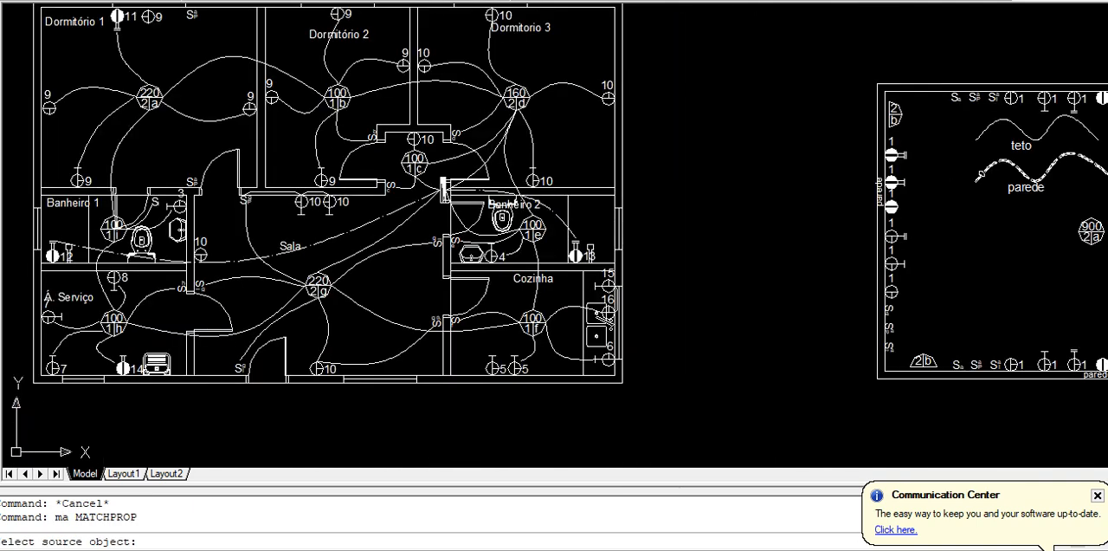
click(996, 163)
scroll(312, 195, up, 5)
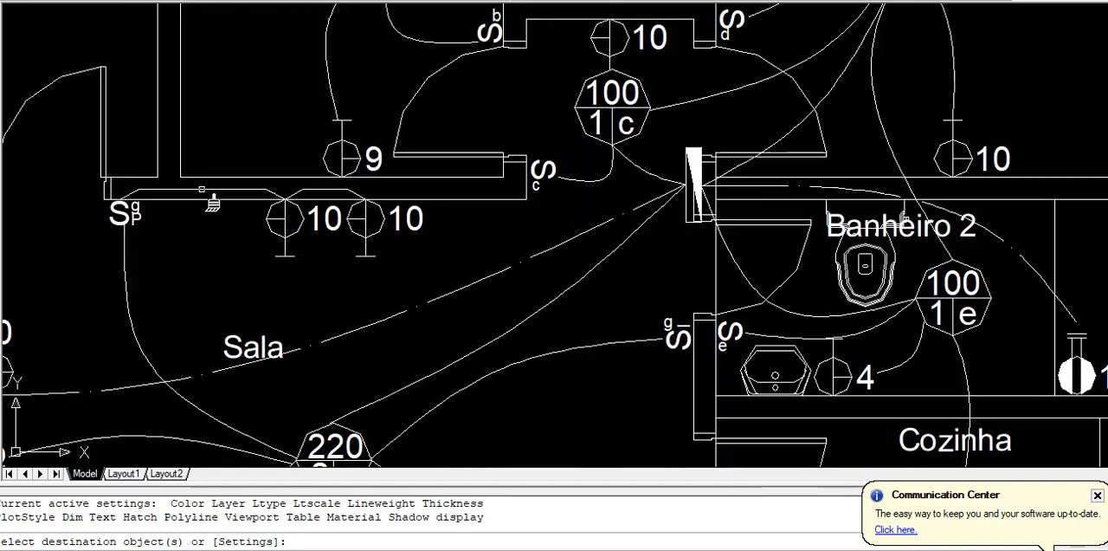
click(202, 204)
key(Return)
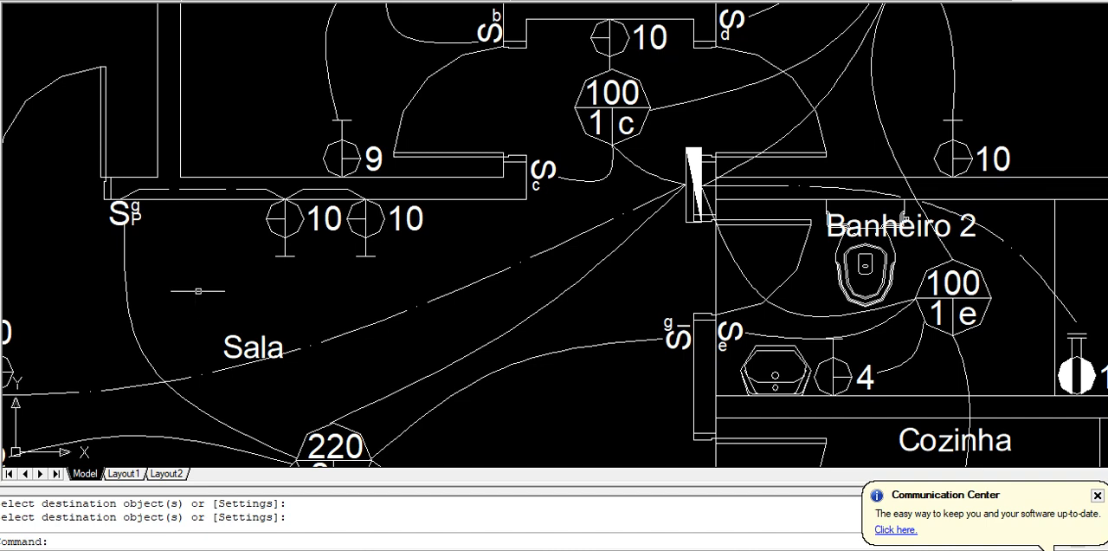
Match the line properties of the conduit in Sala's upper wall onto the wall conduit between Cozinha's outlets 15 and 16
scroll(201, 292, up, 3)
scroll(388, 141, down, 6)
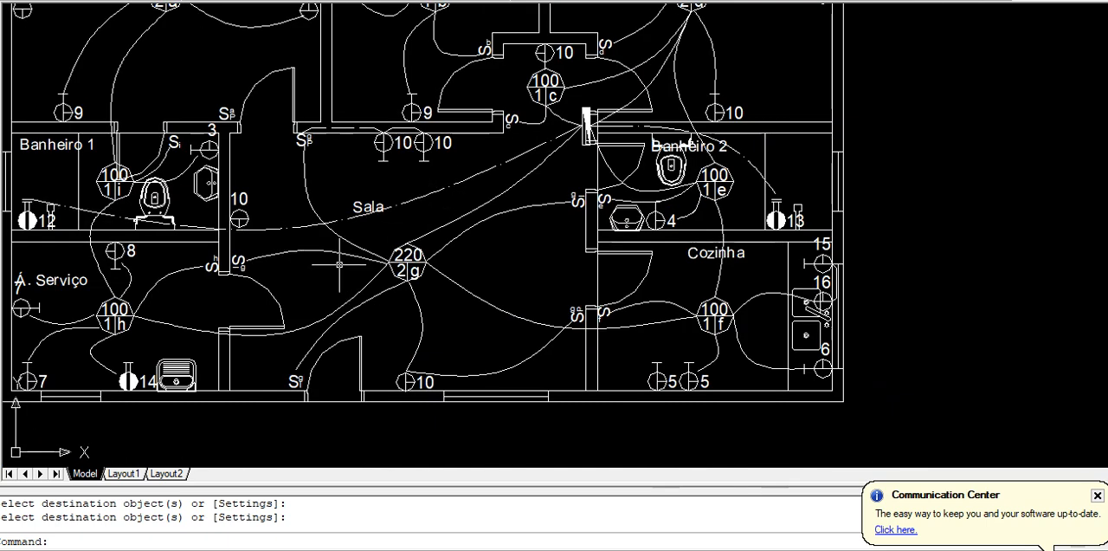
key(Return)
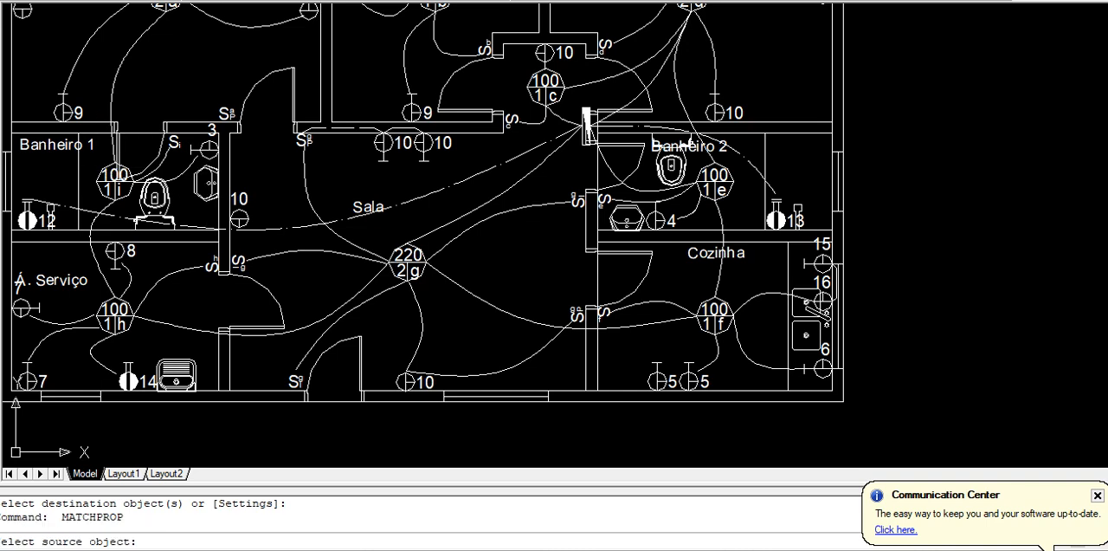
scroll(378, 168, up, 3)
click(331, 92)
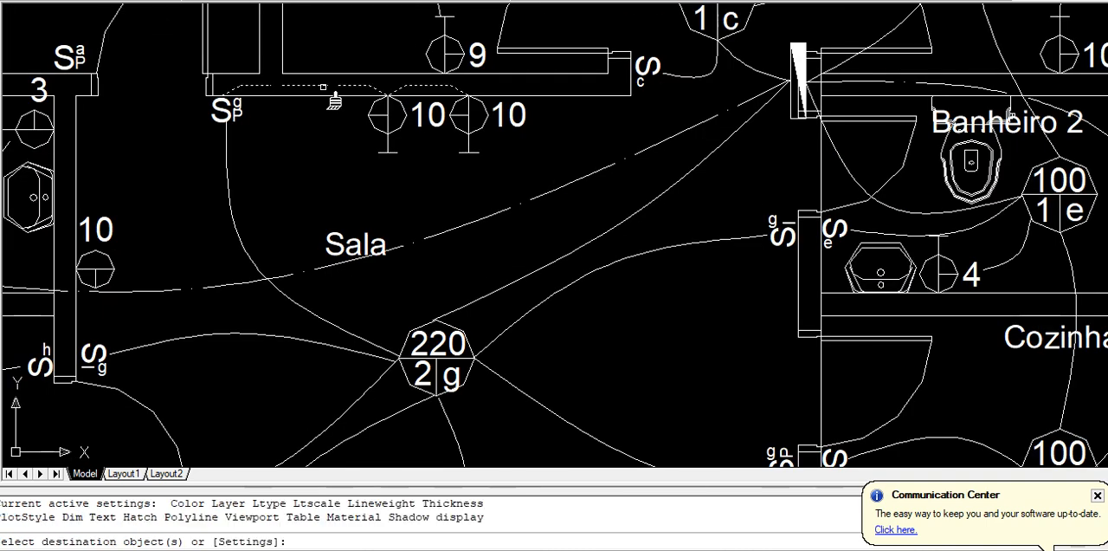
scroll(374, 151, down, 5)
scroll(725, 320, up, 4)
middle_drag(477, 53, 473, 181)
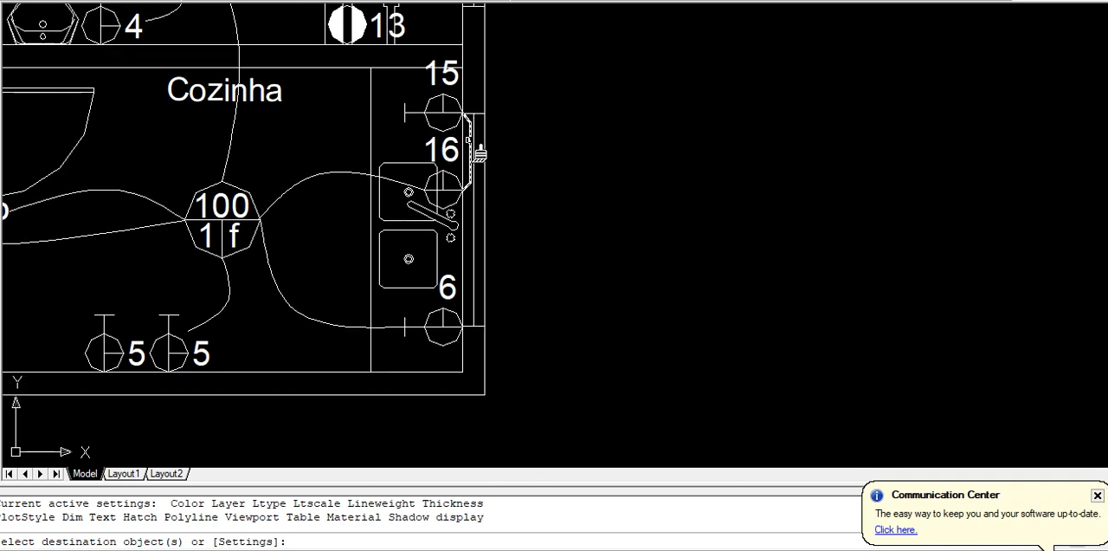
click(481, 154)
key(Return)
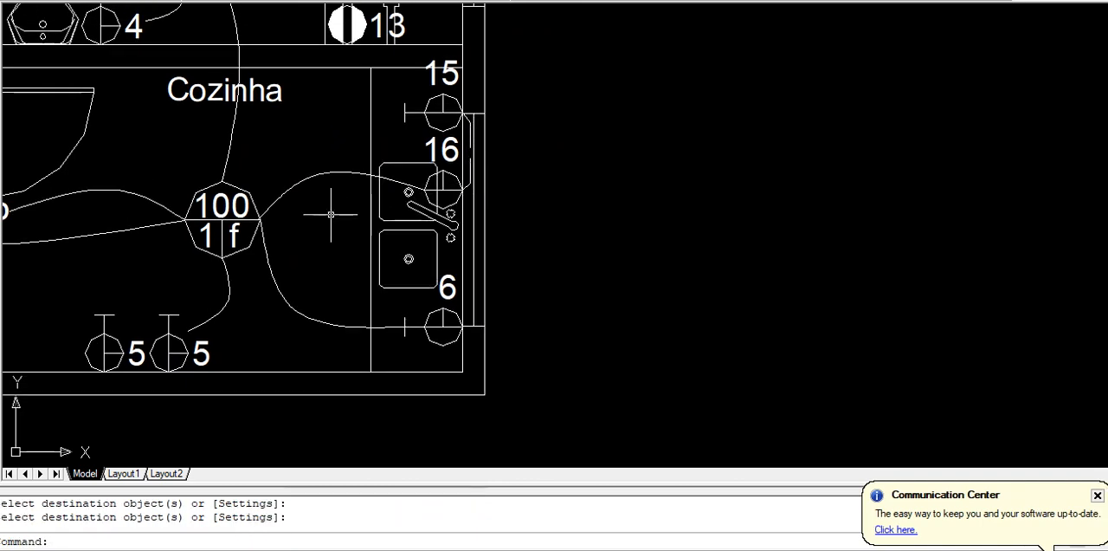
Frame the whole house plan with a zoom window to review the conduits in every room
scroll(328, 221, down, 4)
middle_drag(353, 242, 537, 352)
scroll(539, 351, down, 3)
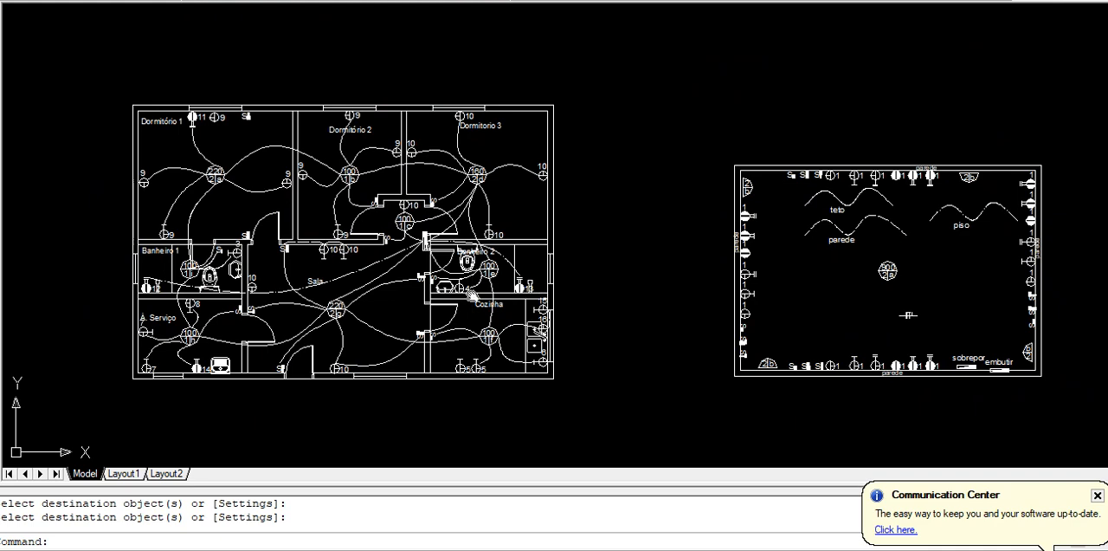
middle_drag(492, 288, 667, 289)
text(z)
key(Return)
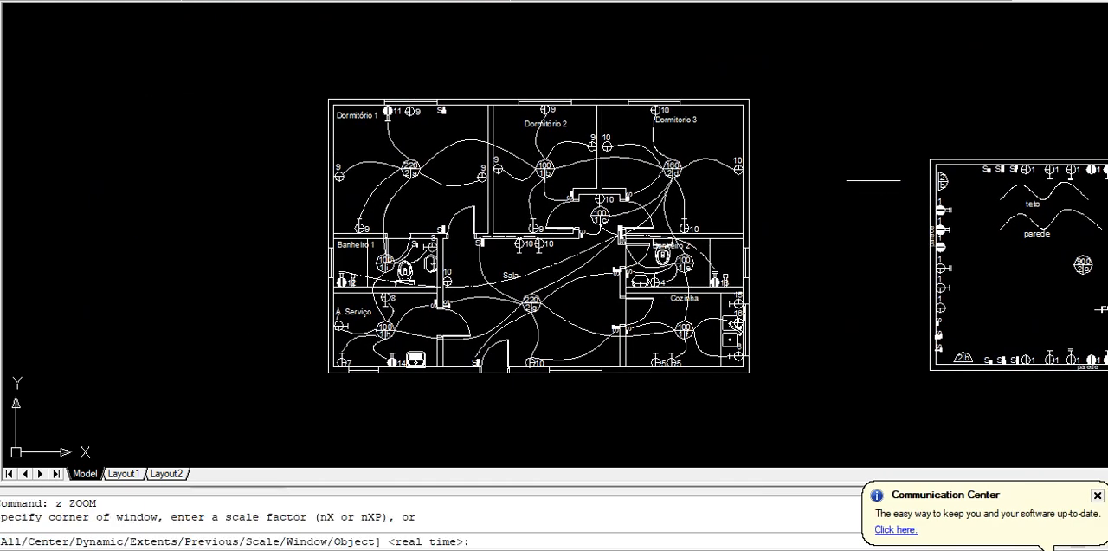
click(797, 73)
click(293, 400)
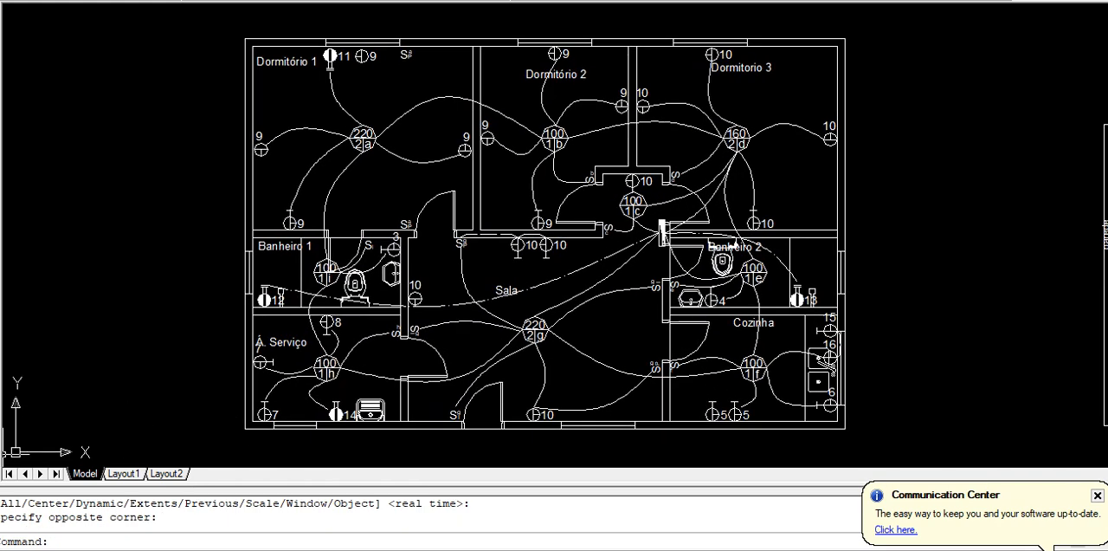